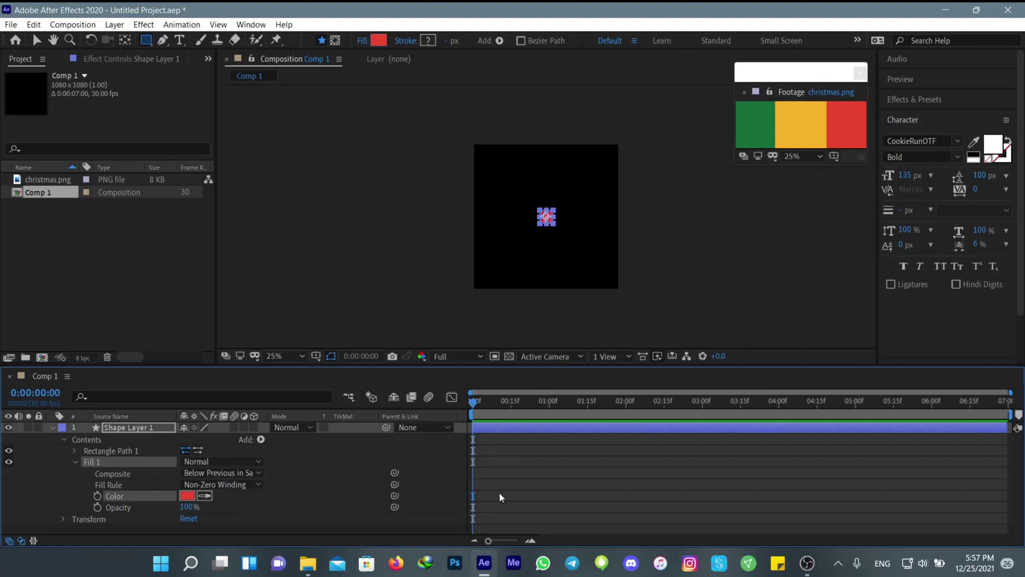
# - Set the size of Rectangle Path 1 in Shape Layer 1 to 500 by 500
pyautogui.click(75, 450)
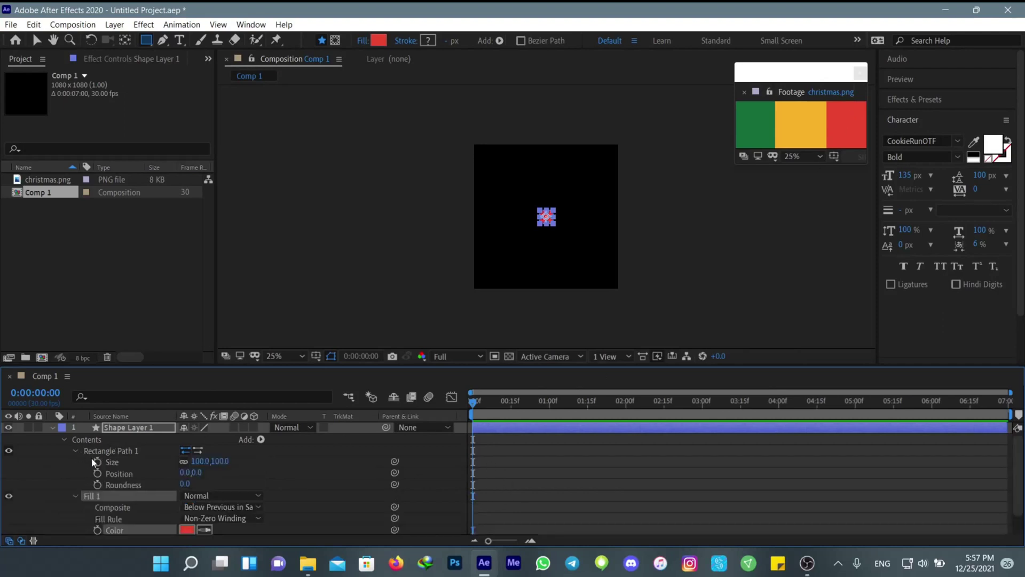
pyautogui.click(200, 462)
pyautogui.write('500')
pyautogui.press('Return')
pyautogui.click(574, 472)
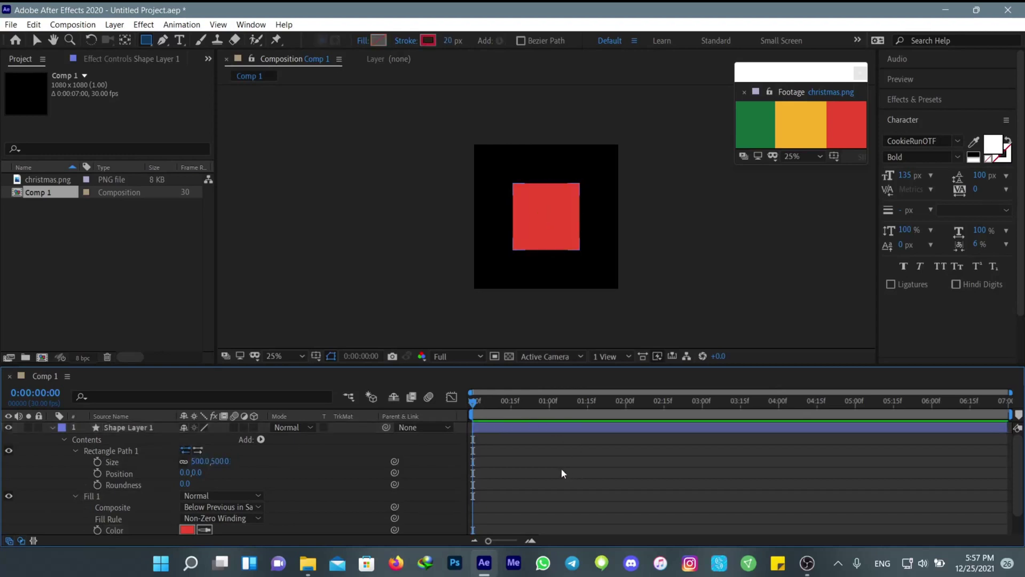
# - Duplicate Rectangle Path 1 and add a second fill to the shape layer
pyautogui.click(103, 454)
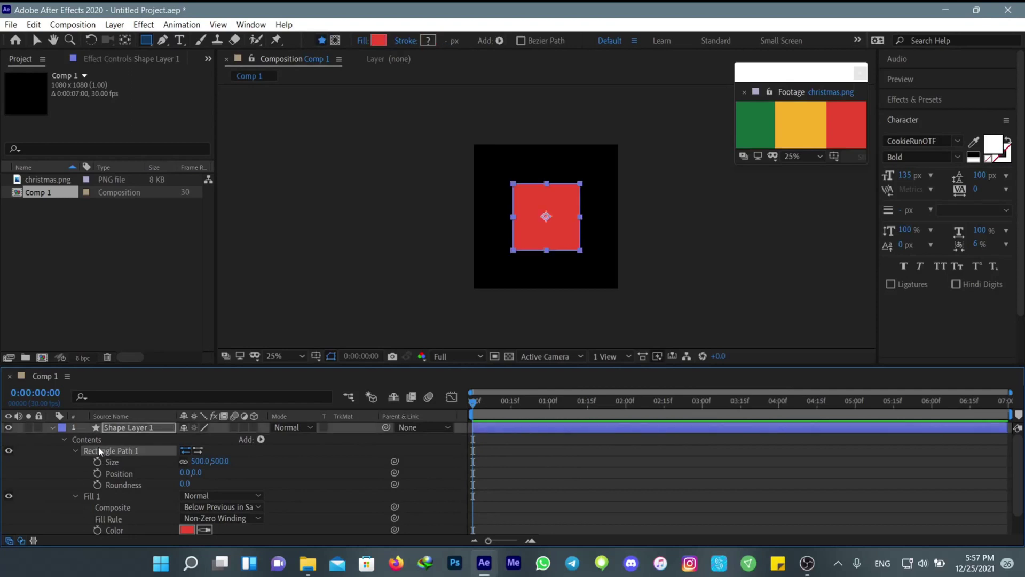
pyautogui.hotkey('ctrl', 'd')
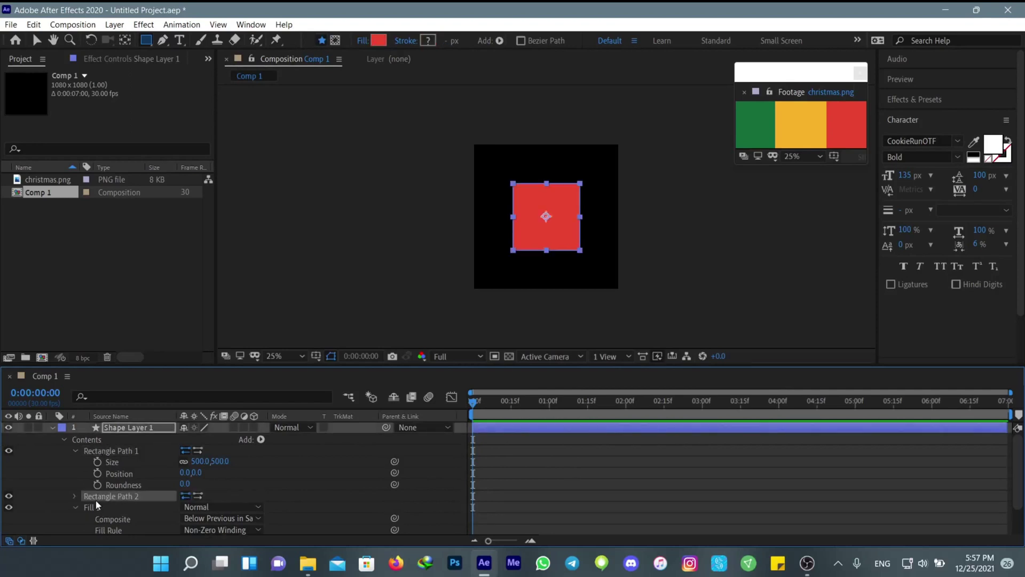
pyautogui.click(75, 496)
pyautogui.click(499, 41)
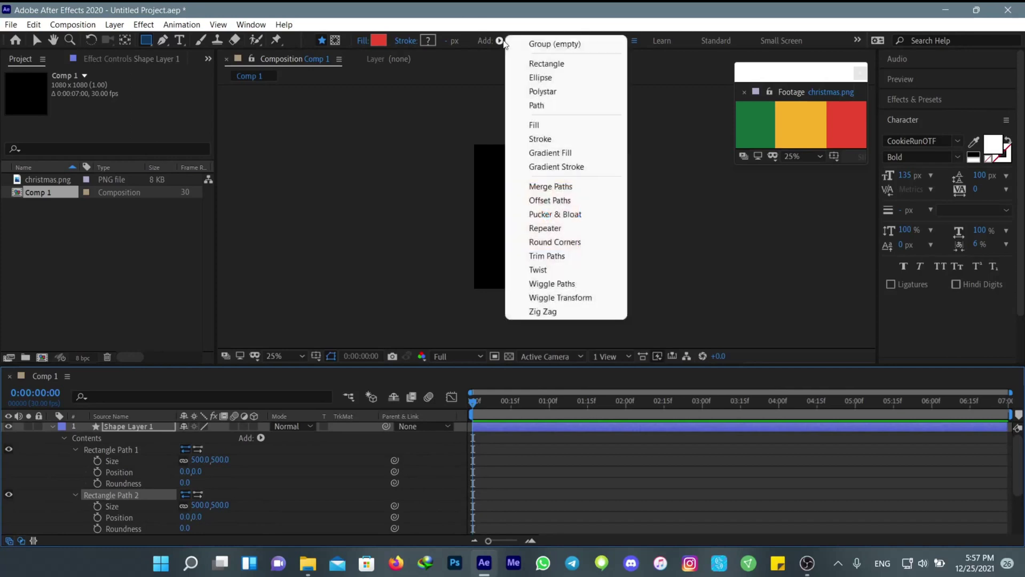
pyautogui.click(545, 126)
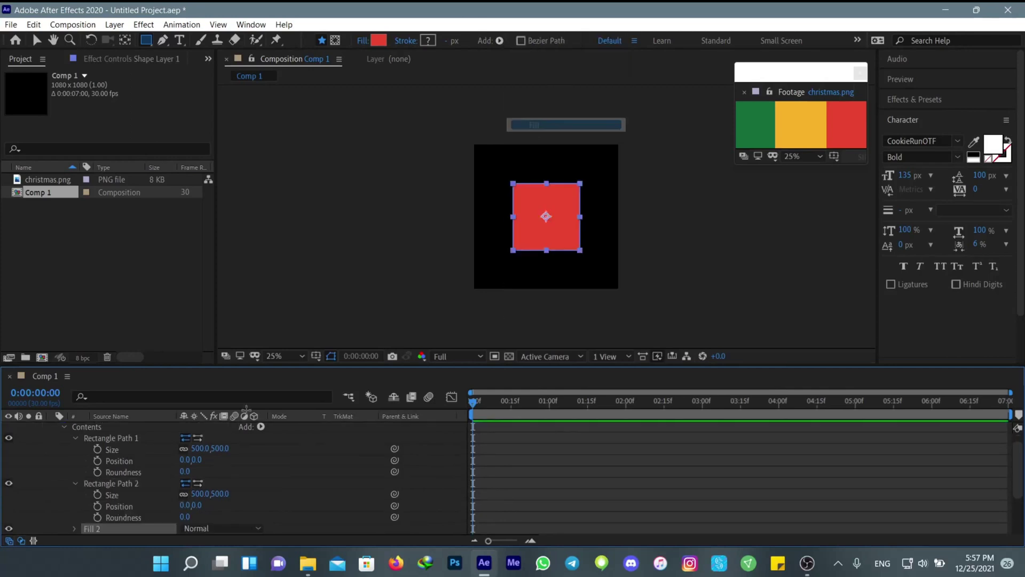
# - Delete the duplicated path and stack Fill 2, with a fresh Rectangle Path 2 on top of it, above Rectangle Path 1
pyautogui.press('Delete')
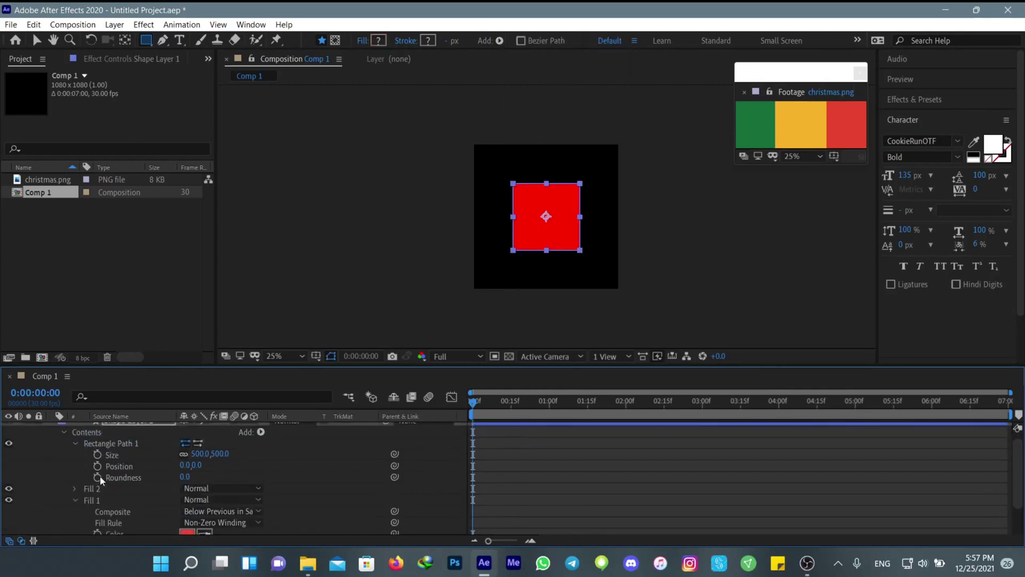
pyautogui.moveTo(101, 485); pyautogui.dragTo(110, 442)
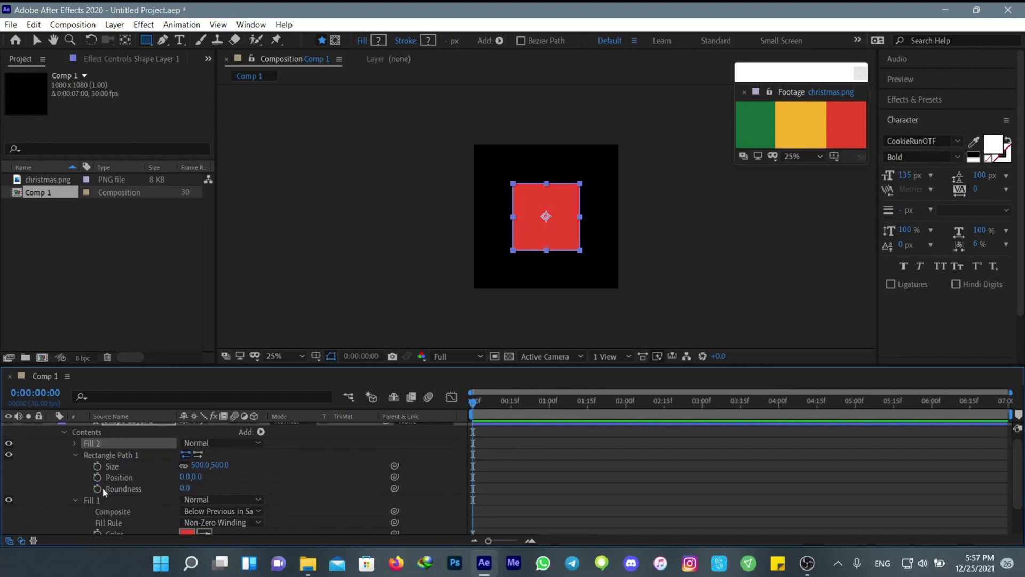
pyautogui.scroll(-3, 102, 487)
pyautogui.moveTo(99, 514); pyautogui.dragTo(103, 439)
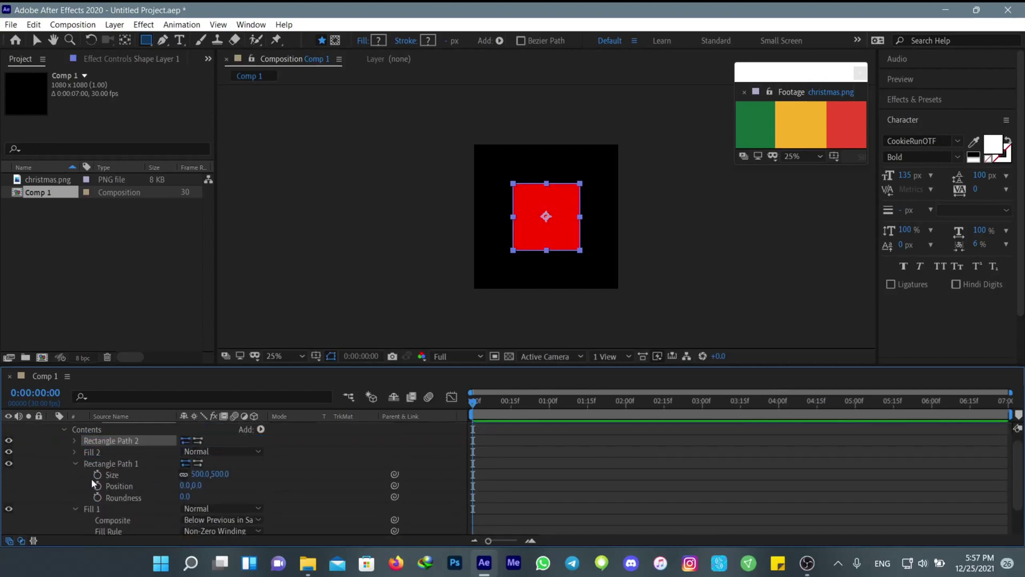
# - Sample the yellow from the christmas.png palette as the color of Fill 2
pyautogui.click(76, 452)
pyautogui.click(203, 487)
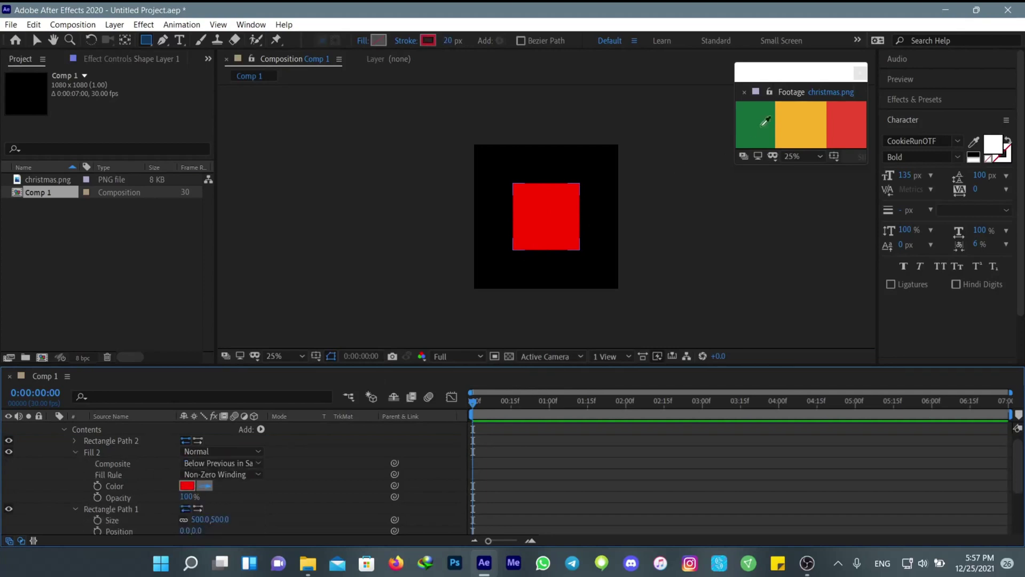
pyautogui.click(809, 112)
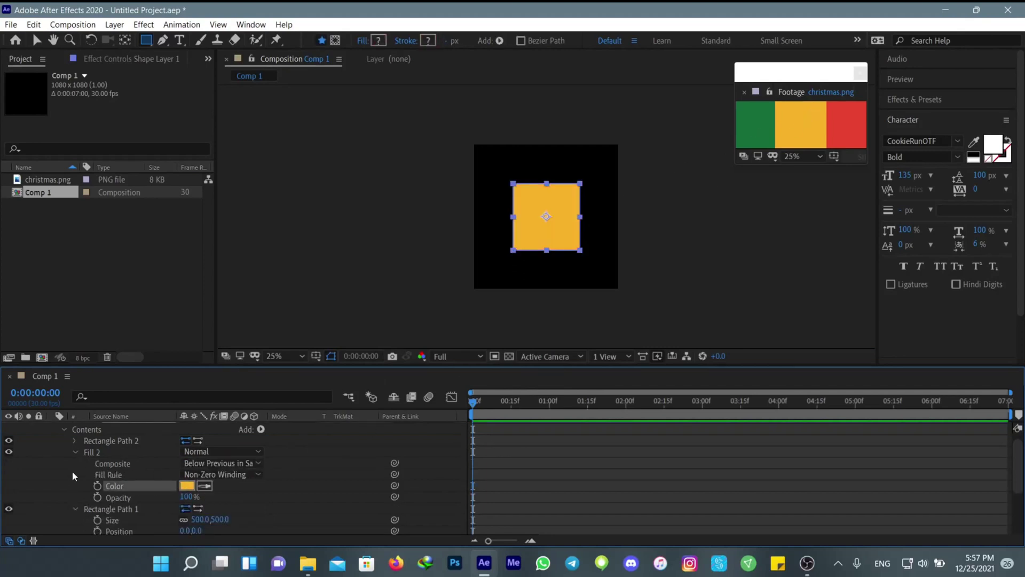
# - Unlink the size of Rectangle Path 2 and set its width to 100 to form a vertical yellow stripe
pyautogui.click(75, 441)
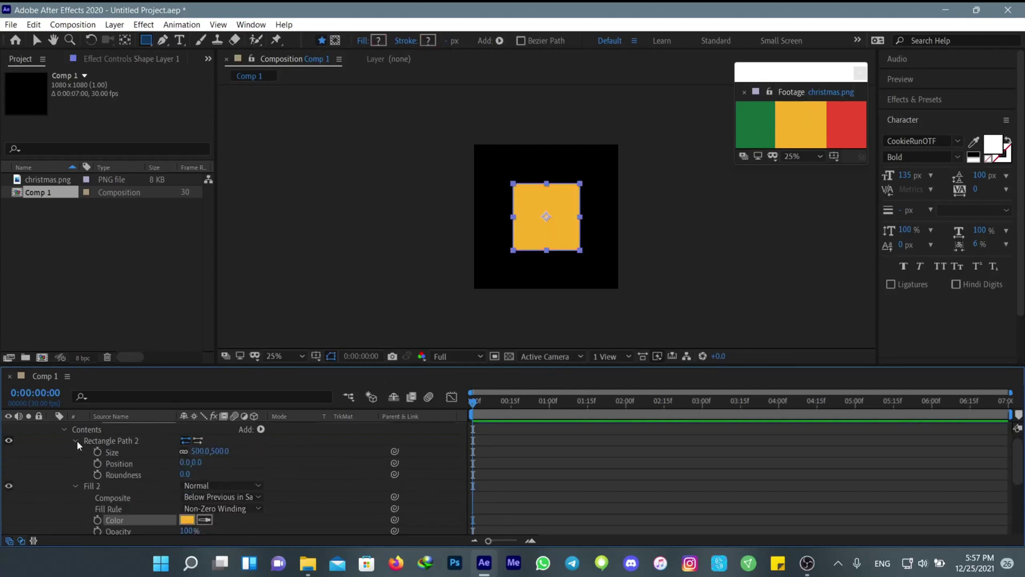
pyautogui.click(197, 452)
pyautogui.write('100')
pyautogui.press('Return')
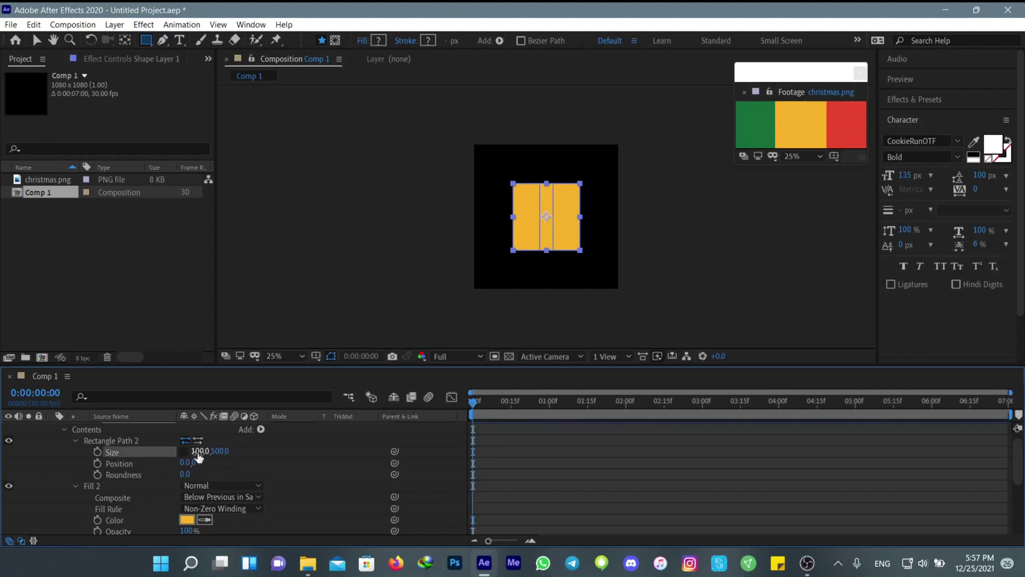
pyautogui.click(536, 464)
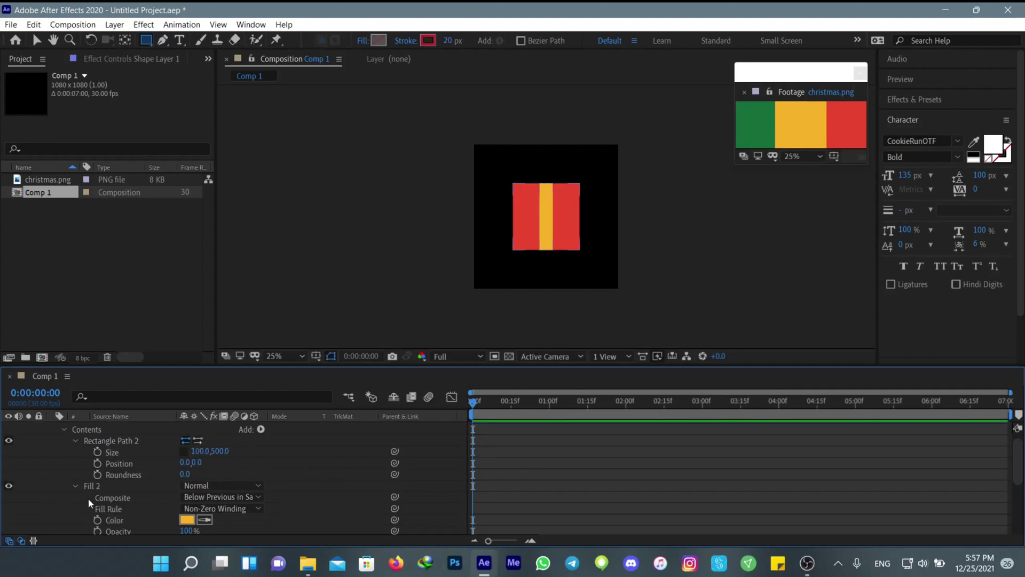
# - Collapse Shape Layer 1 and duplicate it three times
pyautogui.scroll(1, 88, 498)
pyautogui.click(52, 427)
pyautogui.click(117, 428)
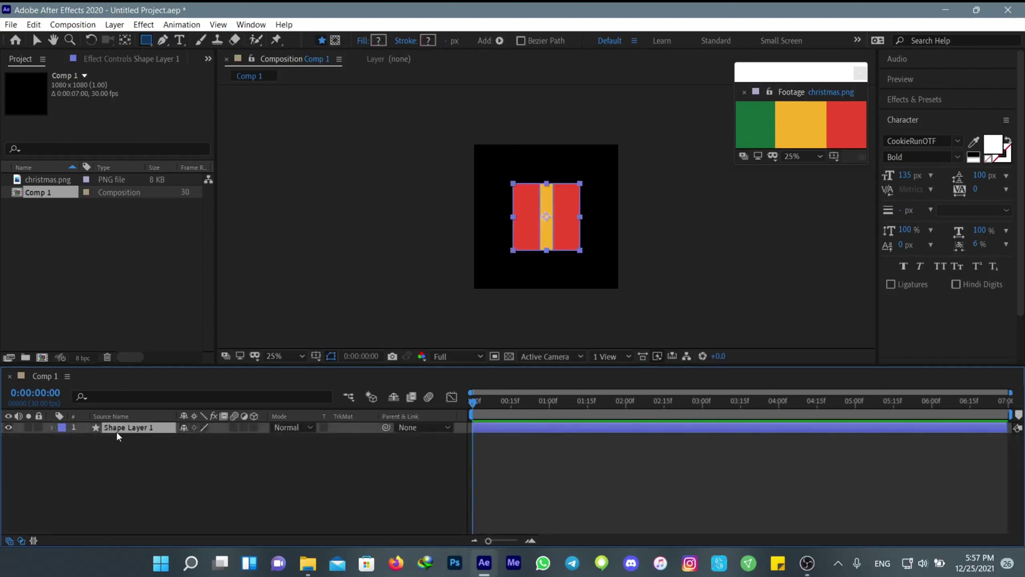
pyautogui.hotkey('ctrl', 'd')
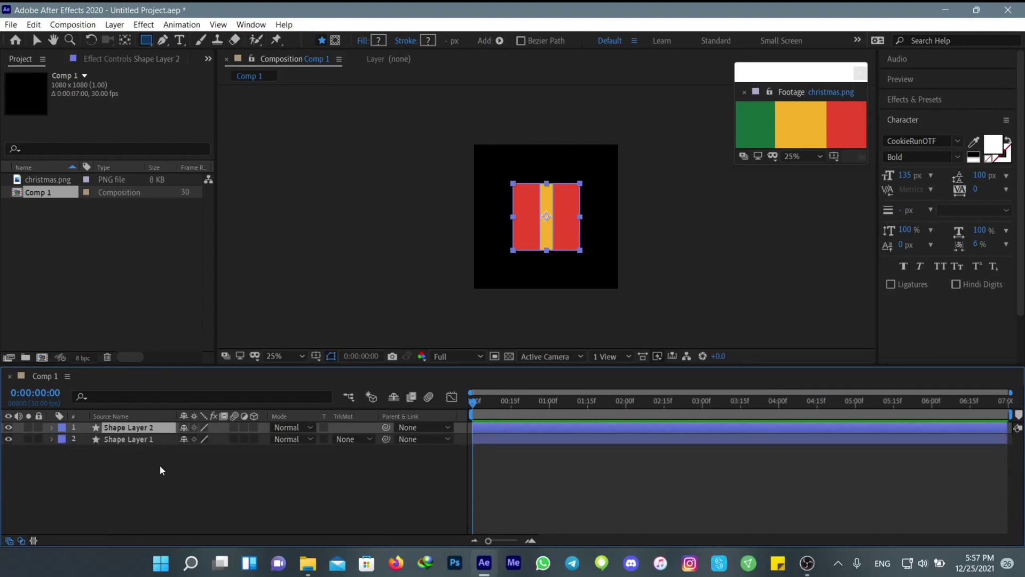
pyautogui.hotkey('ctrl', 'd')
pyautogui.hotkey('ctrl', 'd')
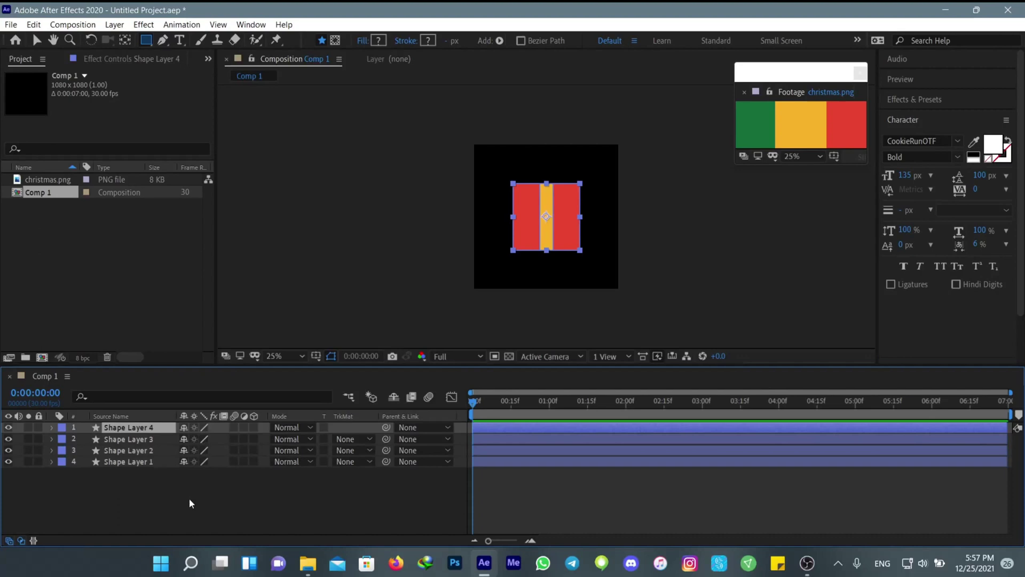
# - Make all four shape layers 3D and display the composition in Custom View 1
pyautogui.moveTo(106, 478); pyautogui.dragTo(257, 432)
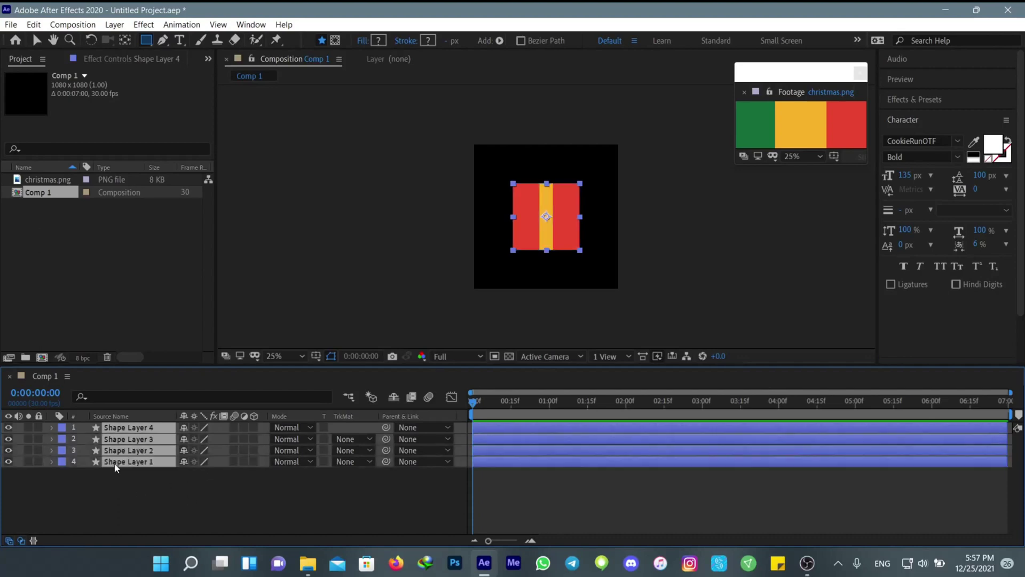
pyautogui.click(253, 426)
pyautogui.click(571, 505)
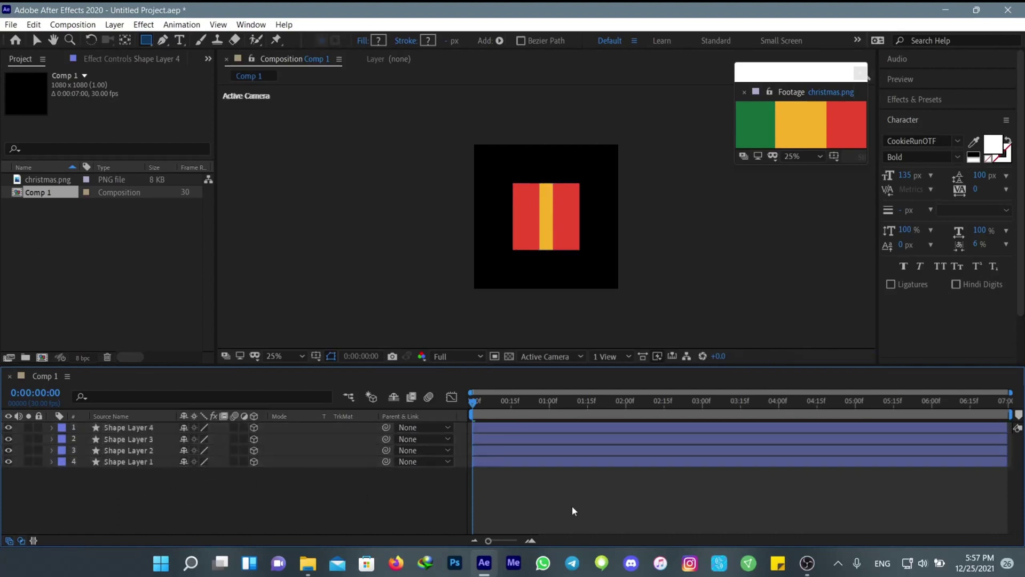
pyautogui.click(540, 356)
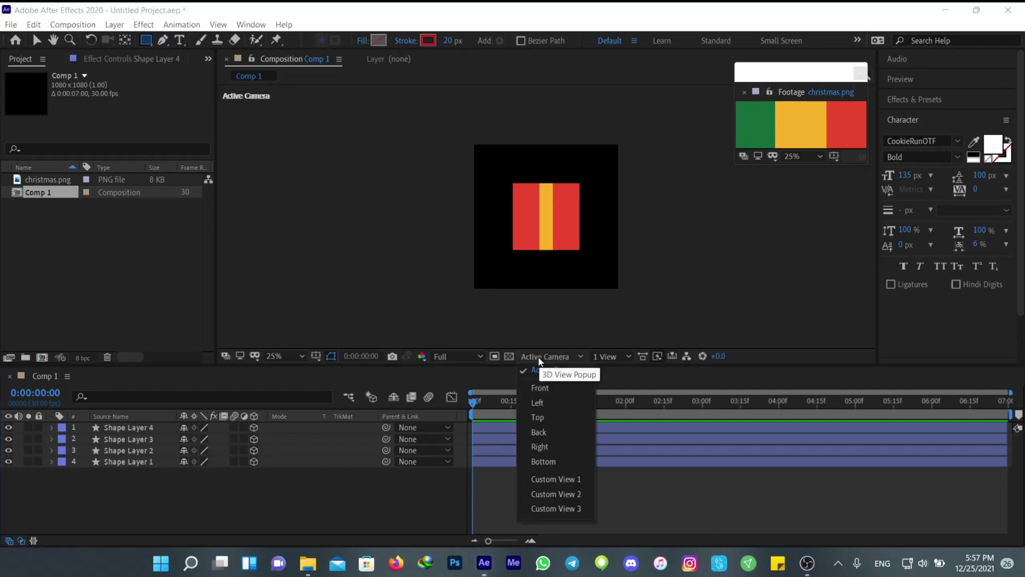
pyautogui.click(555, 479)
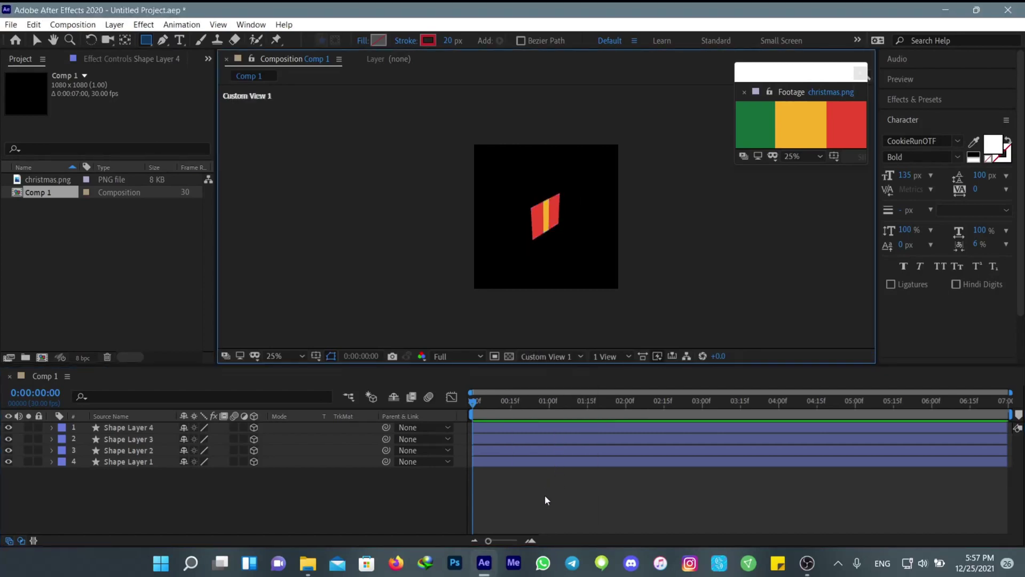
# - Set the Y Rotation of Shape Layer 3 to 90°
pyautogui.click(37, 41)
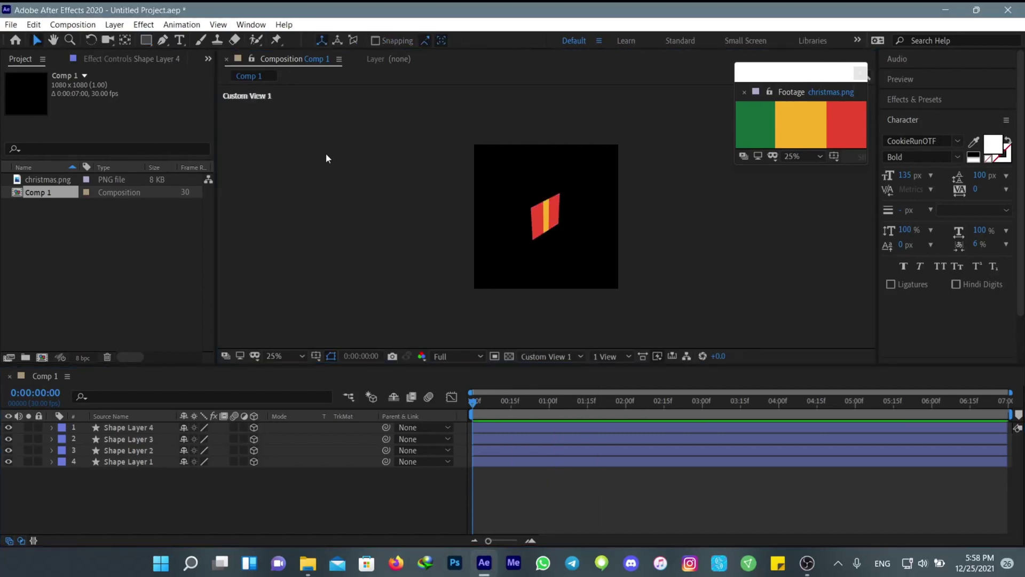
pyautogui.click(514, 438)
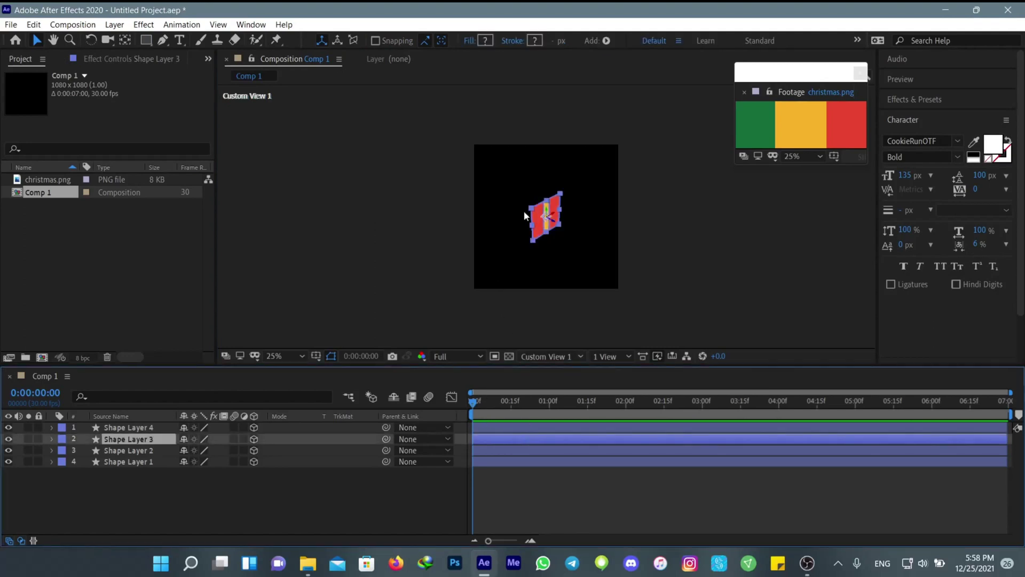
pyautogui.press('r')
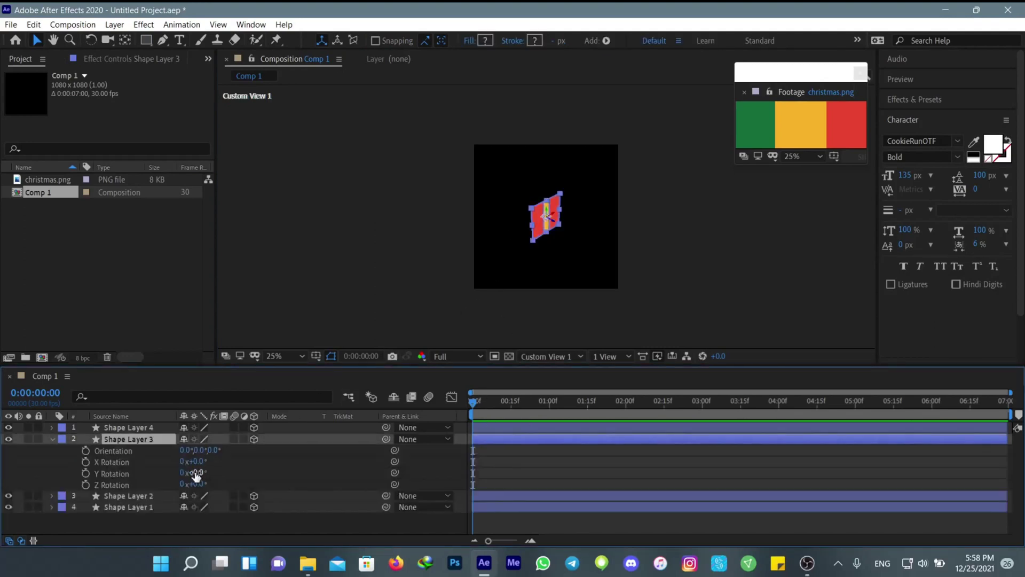
pyautogui.click(198, 474)
pyautogui.write('90')
pyautogui.press('Return')
# - Move Shape Layer 3 sideways to the vertical edge of the unrotated panels, forming an adjoining side of the box
pyautogui.click(528, 212)
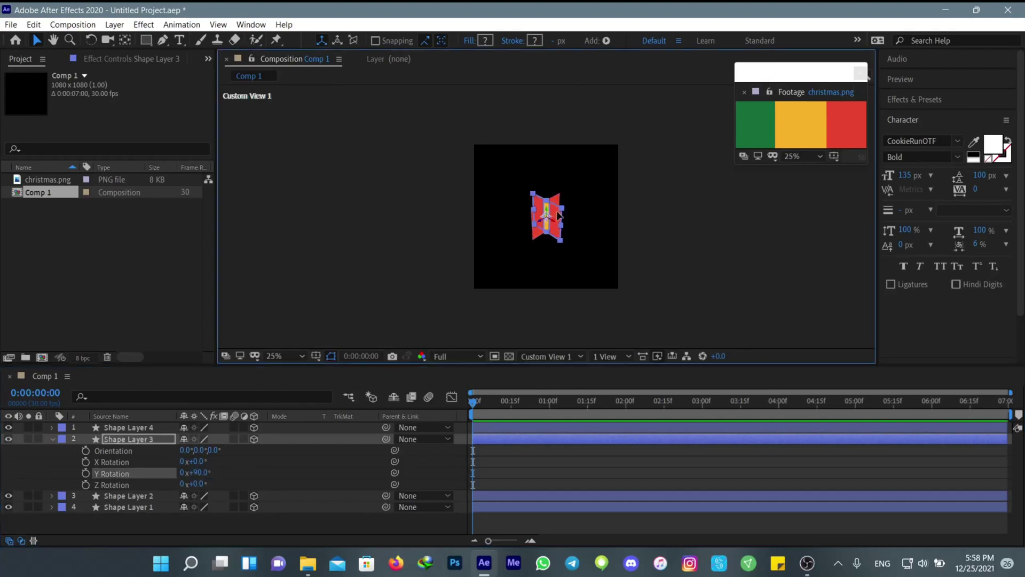
pyautogui.moveTo(527, 212)
pyautogui.mouseDown()
pyautogui.moveTo(553, 200)
pyautogui.moveTo(515, 216)
pyautogui.moveTo(530, 216)
pyautogui.mouseUp()
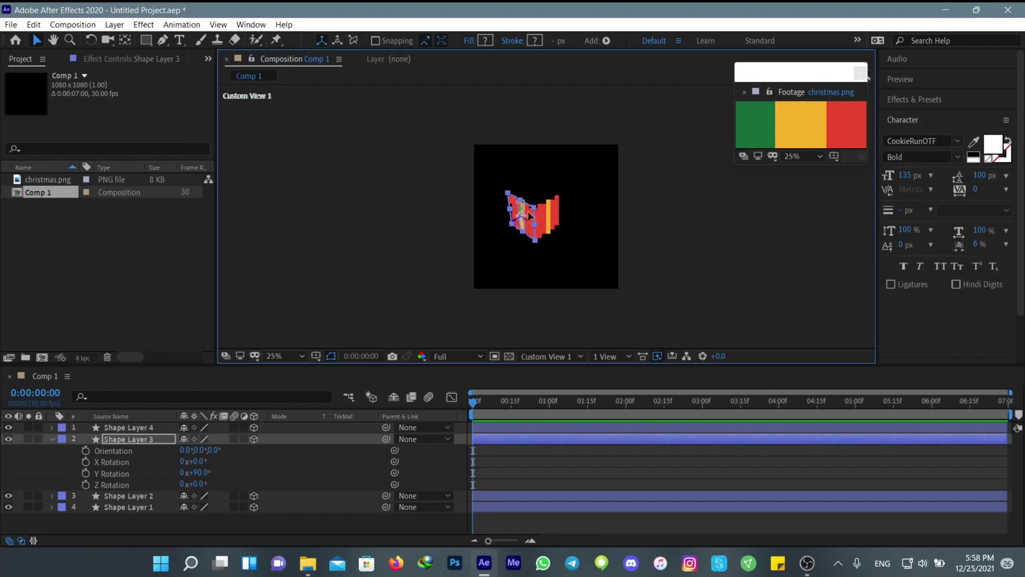
pyautogui.click(534, 476)
pyautogui.press('.')
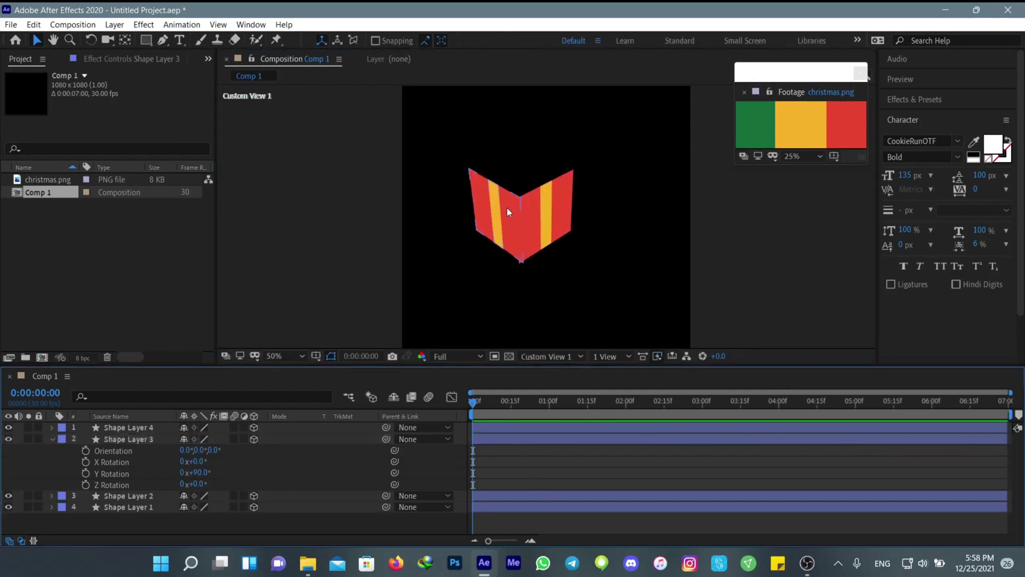
# - Enable snapping and snap the upper corner of Shape Layer 3 to the adjoining panel's corner
pyautogui.click(507, 207)
pyautogui.click(538, 459)
pyautogui.click(498, 232)
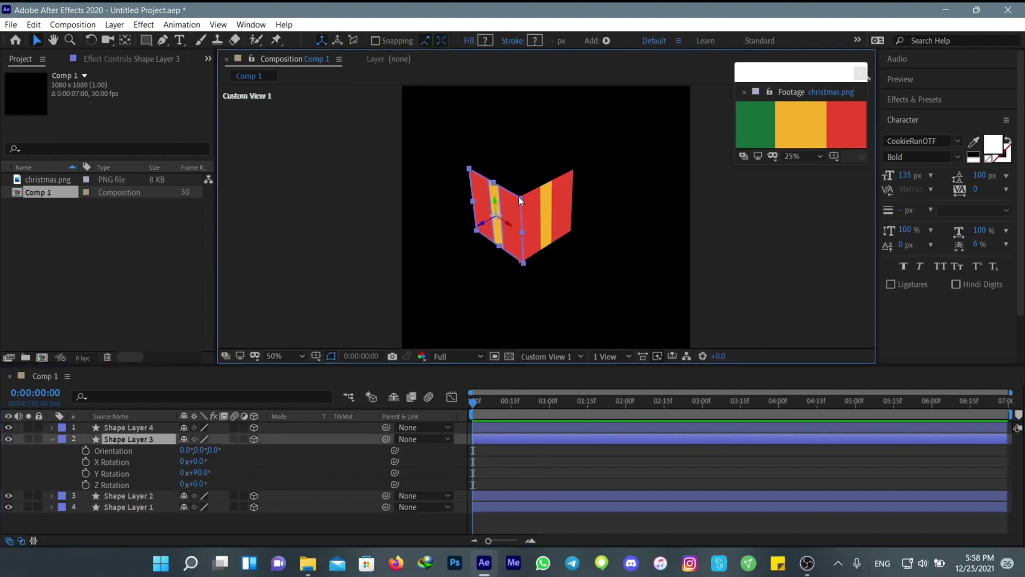
pyautogui.moveTo(519, 196); pyautogui.dragTo(508, 202)
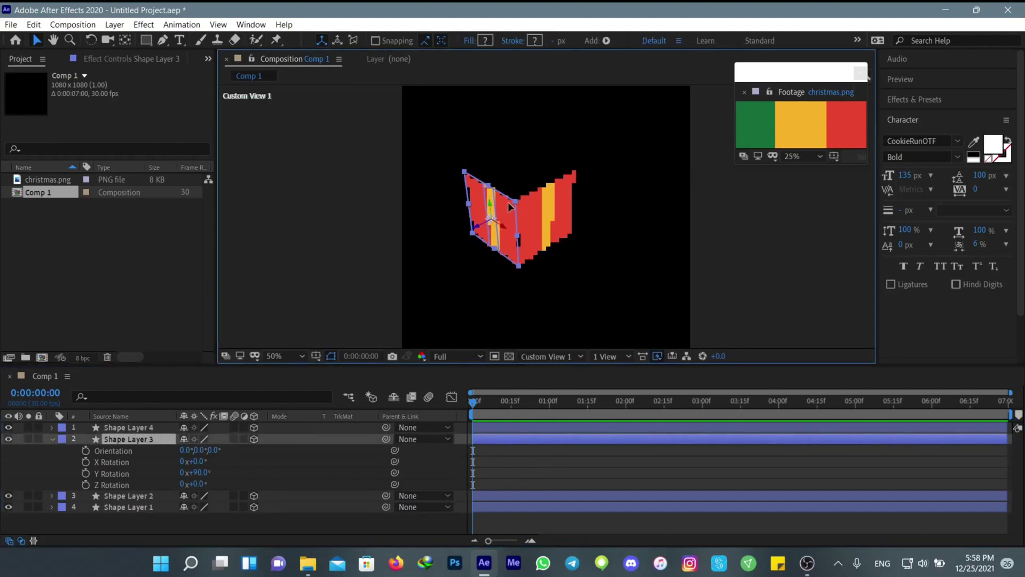
pyautogui.click(375, 41)
pyautogui.moveTo(509, 207); pyautogui.dragTo(509, 204)
pyautogui.click(556, 450)
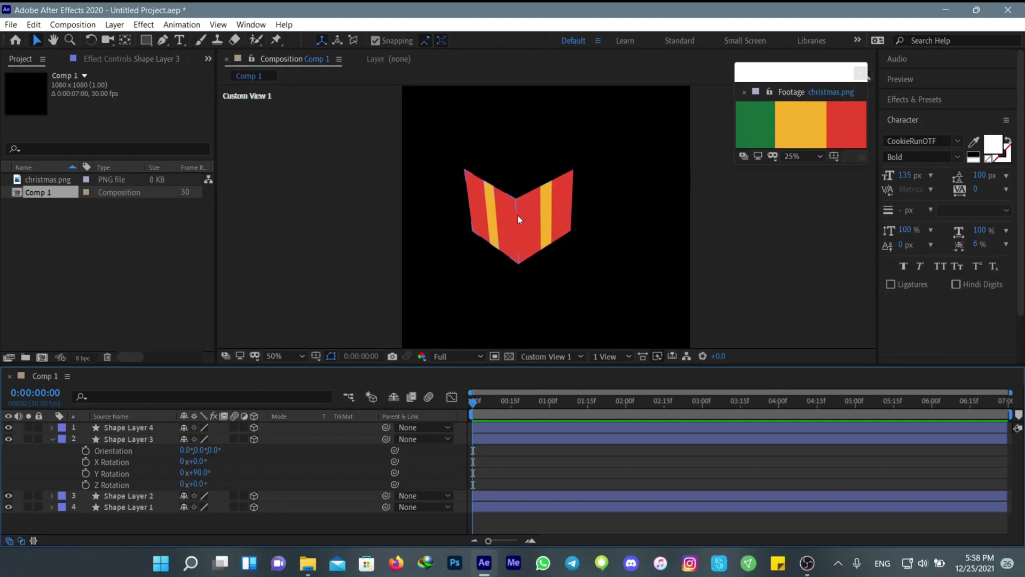
# - Collapse Shape Layer 3 and set the Y Rotation of Shape Layer 2 to 180°
pyautogui.click(52, 439)
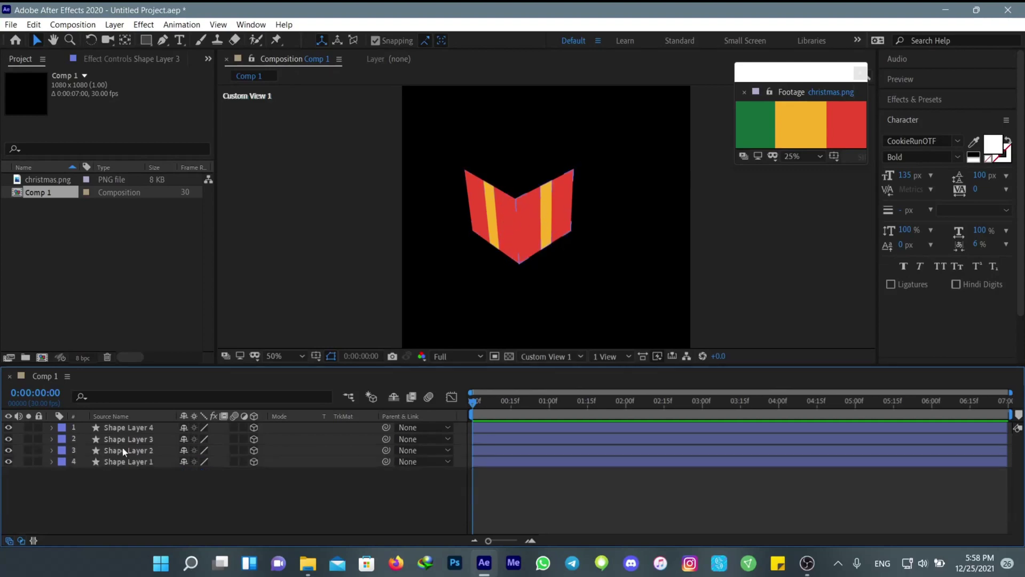
pyautogui.click(122, 449)
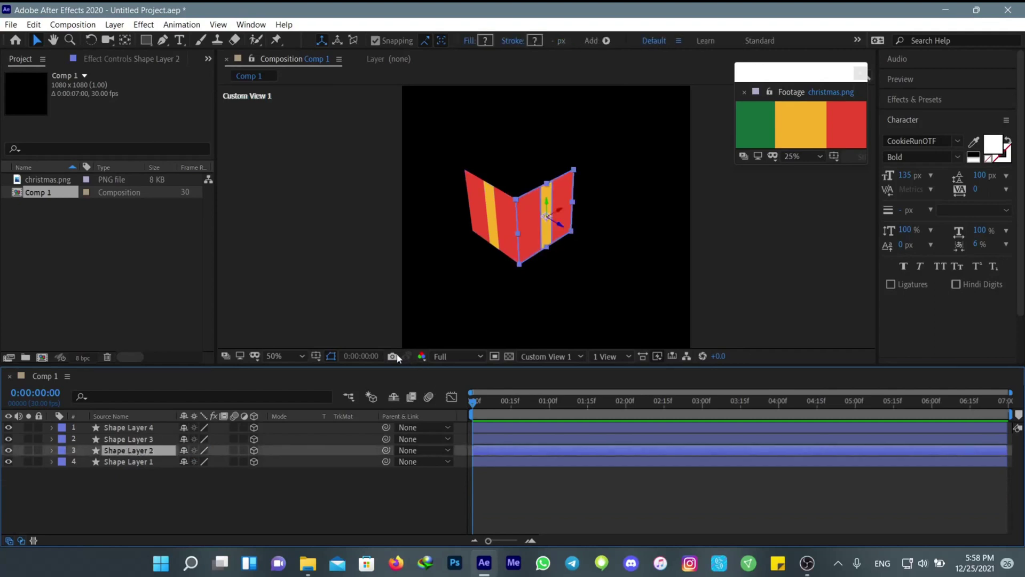
pyautogui.press('r')
pyautogui.click(197, 483)
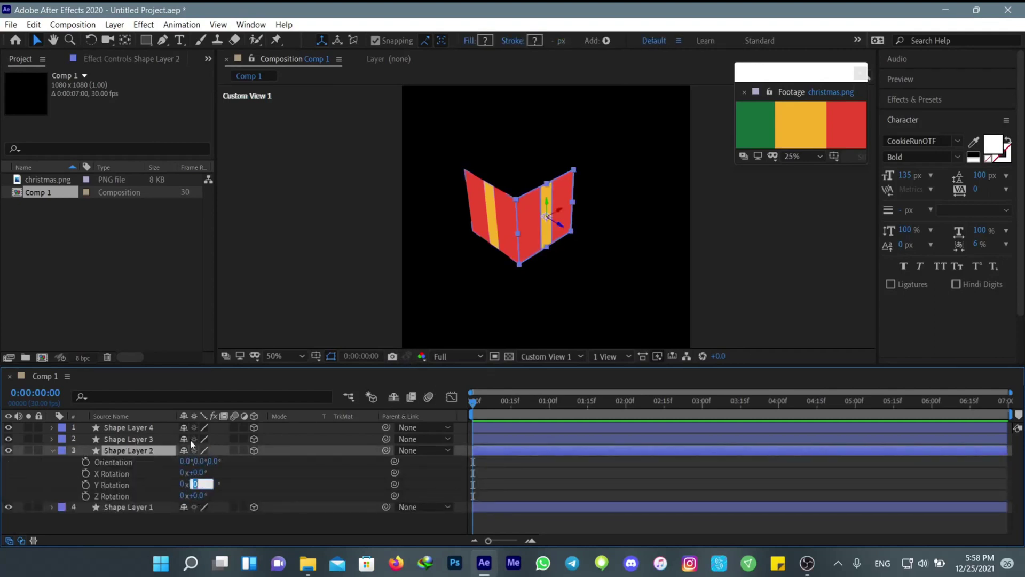
pyautogui.press('Return')
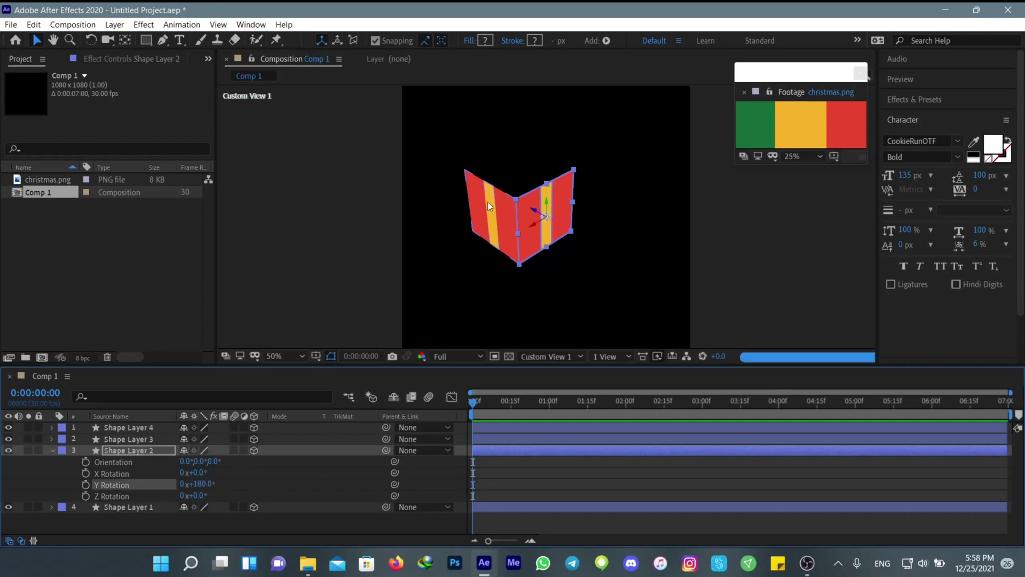
# - Move Shape Layer 2 back and snap its upper corner to Shape Layer 3's free upper corner as a rear side, then collapse it
pyautogui.moveTo(542, 176); pyautogui.dragTo(479, 174)
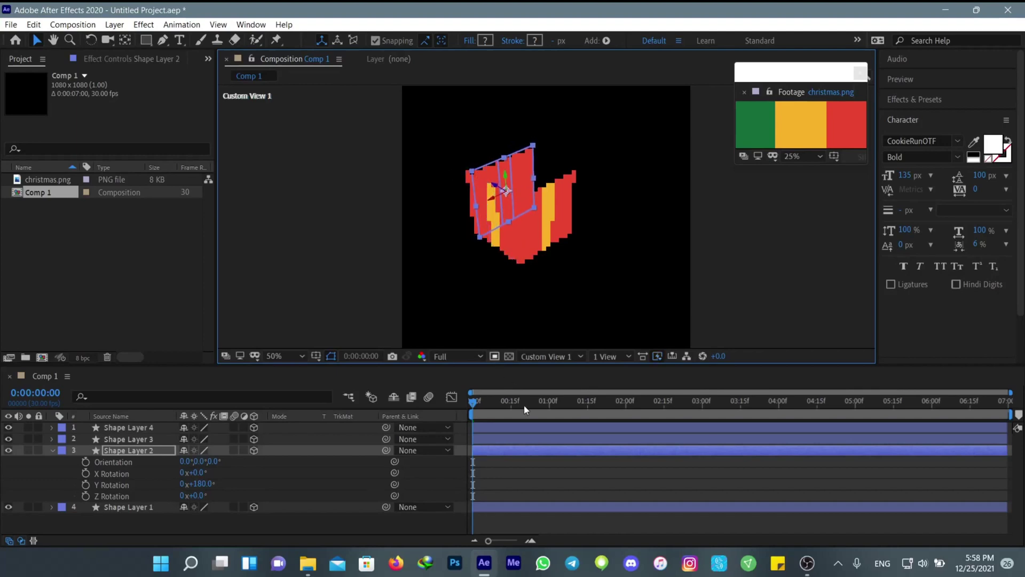
pyautogui.click(479, 172)
pyautogui.click(479, 172)
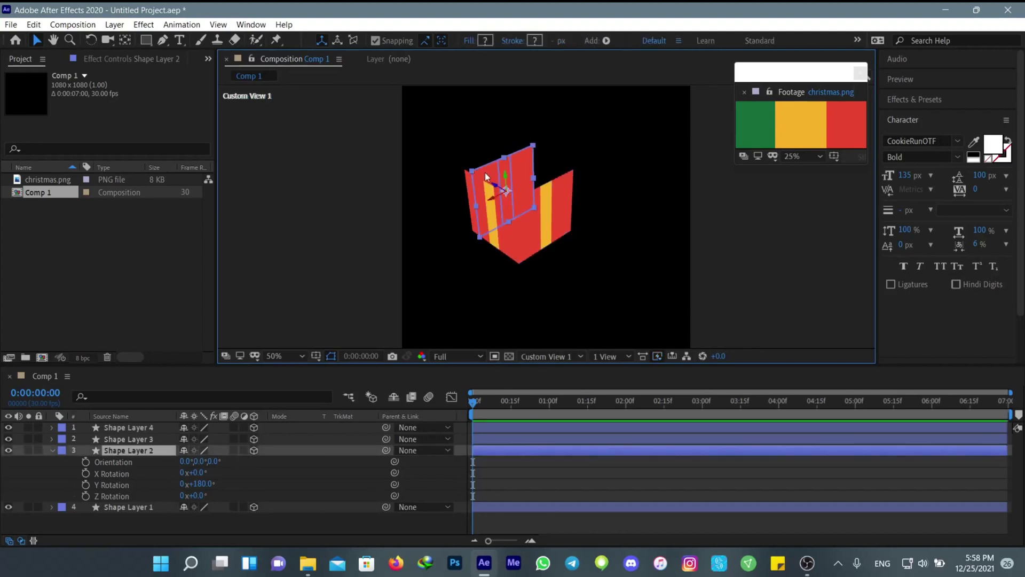
pyautogui.moveTo(485, 172); pyautogui.dragTo(473, 171)
pyautogui.click(528, 515)
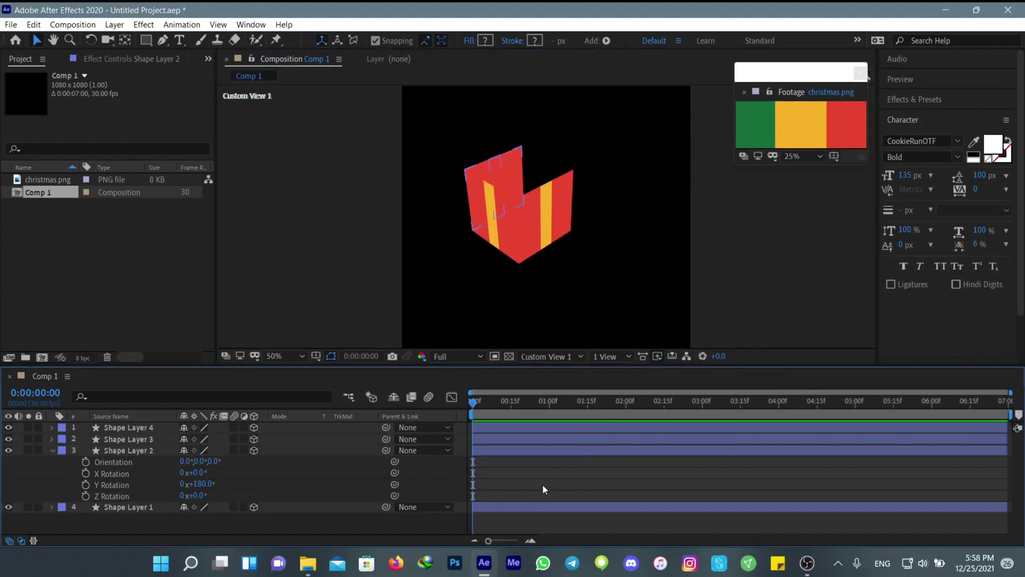
pyautogui.click(51, 448)
# - Set the Y Rotation of Shape Layer 4 to -90°
pyautogui.click(119, 429)
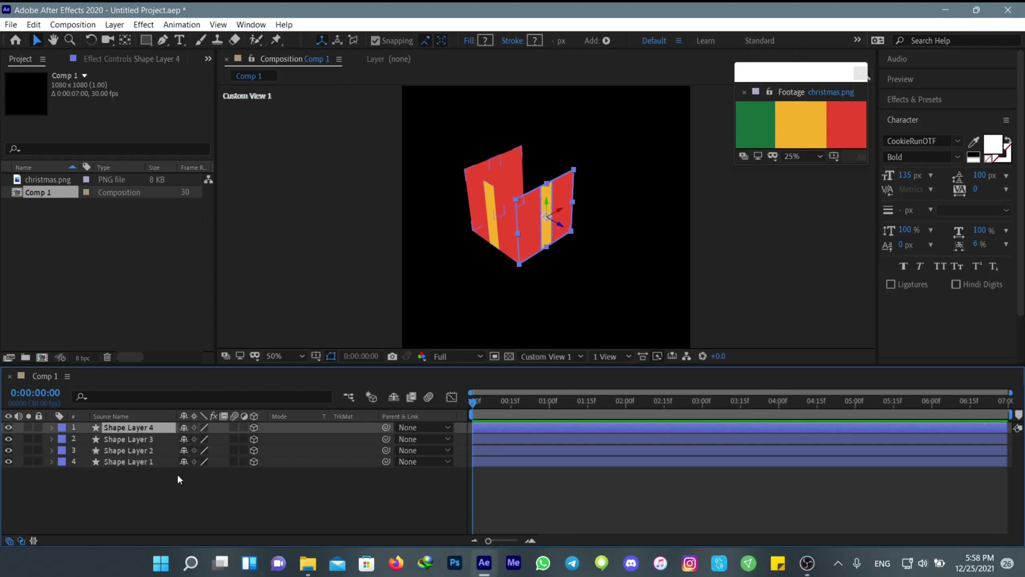
pyautogui.write('r-90')
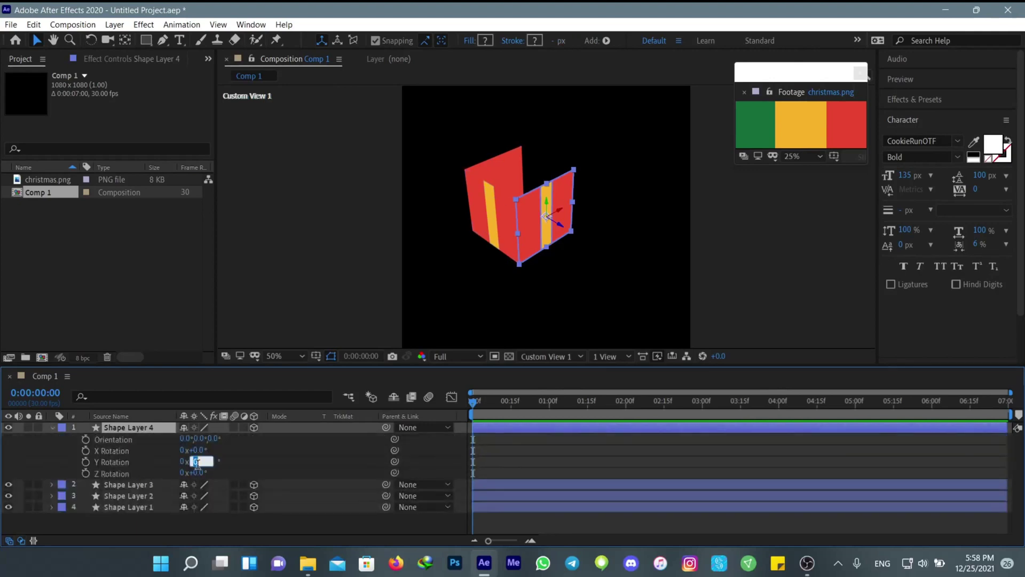
pyautogui.press('Return')
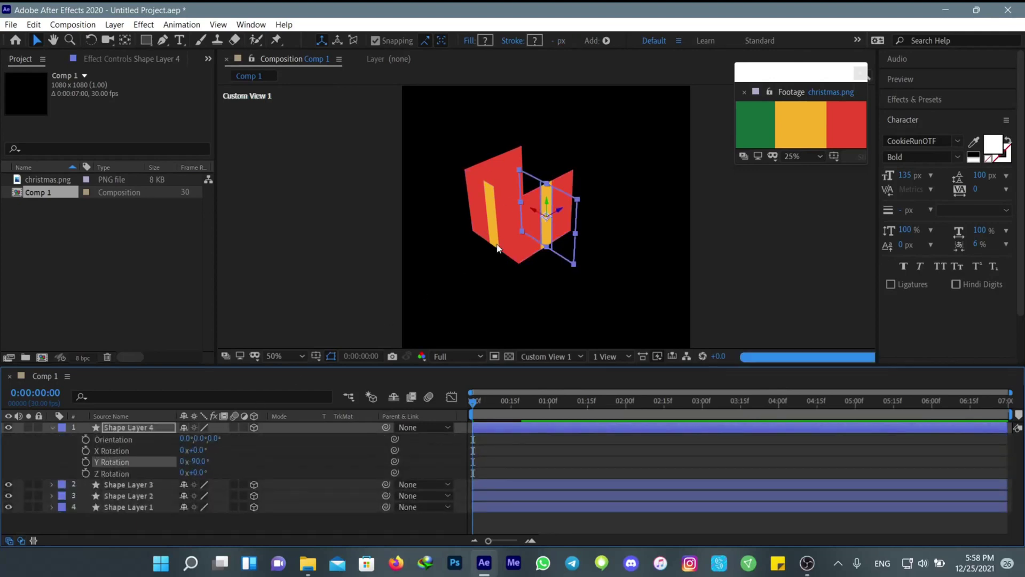
# - Snap Shape Layer 4's upper corner to Shape Layer 1's outer upper corner to close the fourth side, and collapse the layer
pyautogui.moveTo(572, 205)
pyautogui.mouseDown()
pyautogui.moveTo(586, 173)
pyautogui.moveTo(565, 155)
pyautogui.mouseUp()
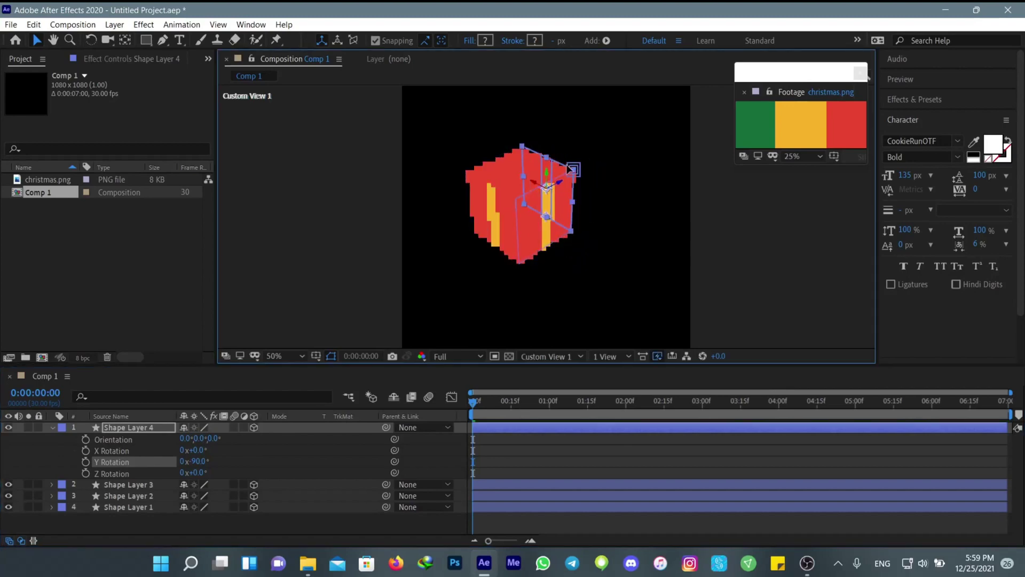
pyautogui.click(532, 461)
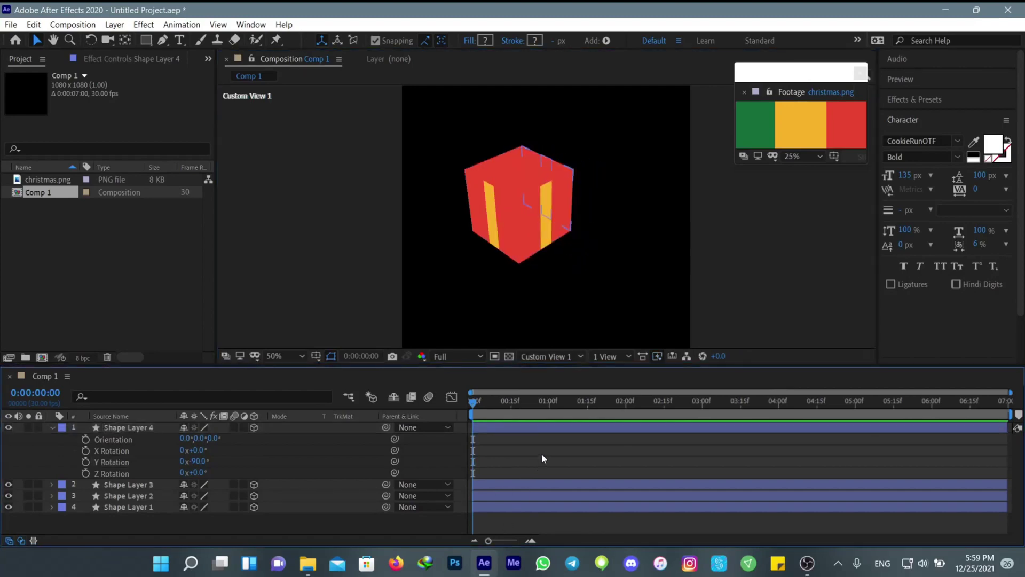
pyautogui.click(546, 165)
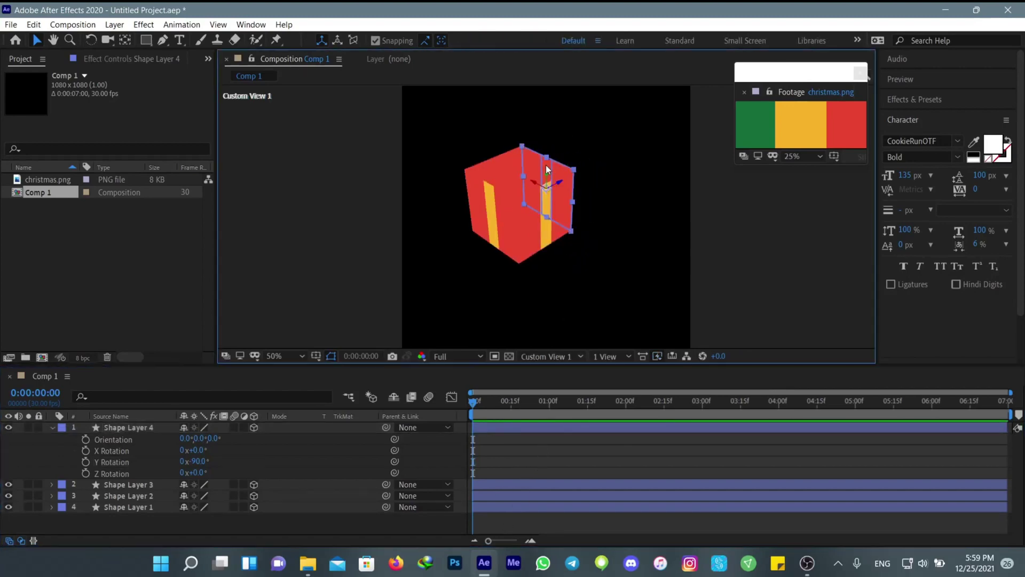
pyautogui.click(538, 476)
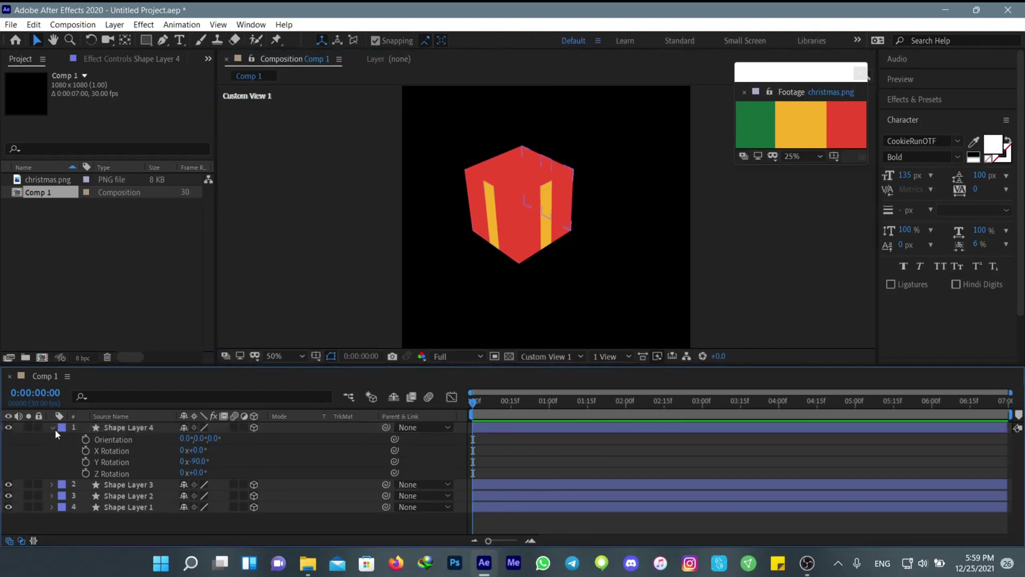
pyautogui.click(52, 428)
pyautogui.click(127, 430)
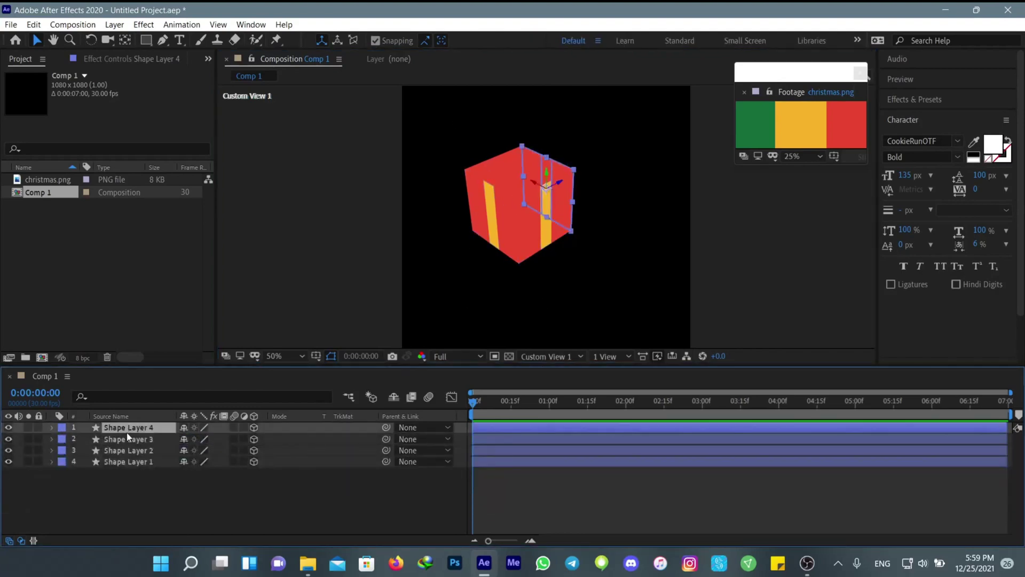
pyautogui.click(162, 517)
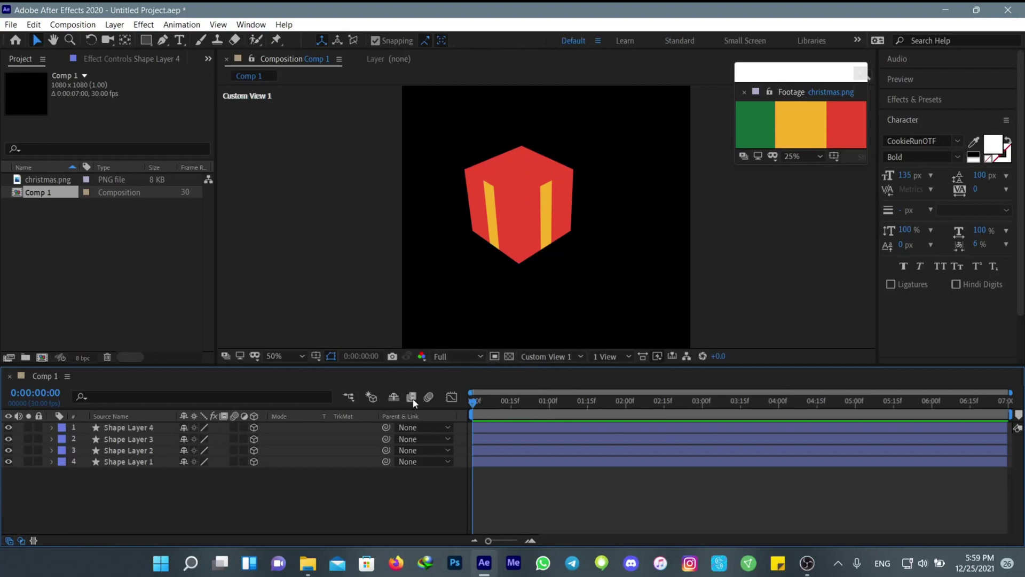
# - Duplicate Shape Layer 1 and rename the copy "bottom"
pyautogui.click(113, 463)
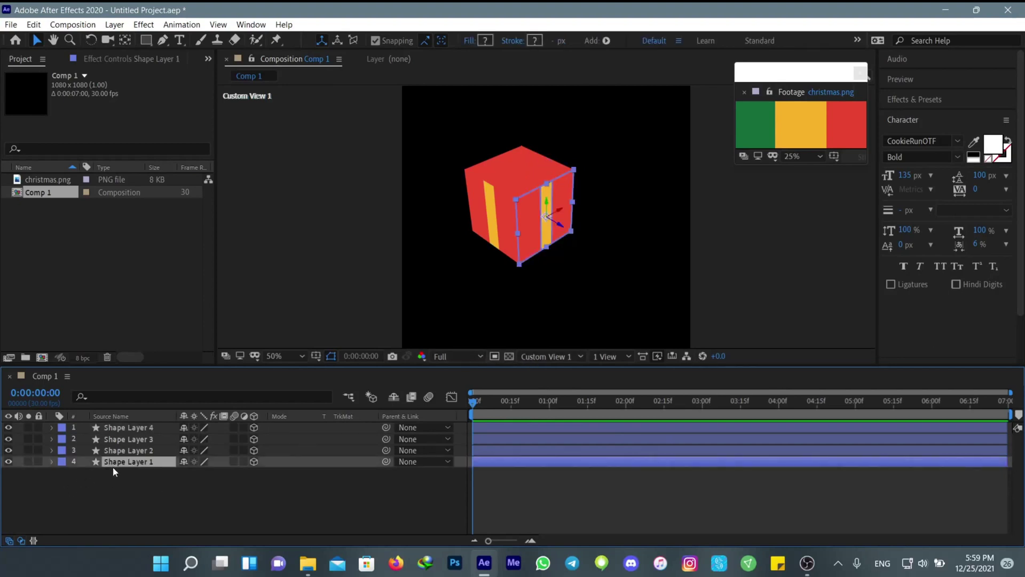
pyautogui.hotkey('ctrl', 'd')
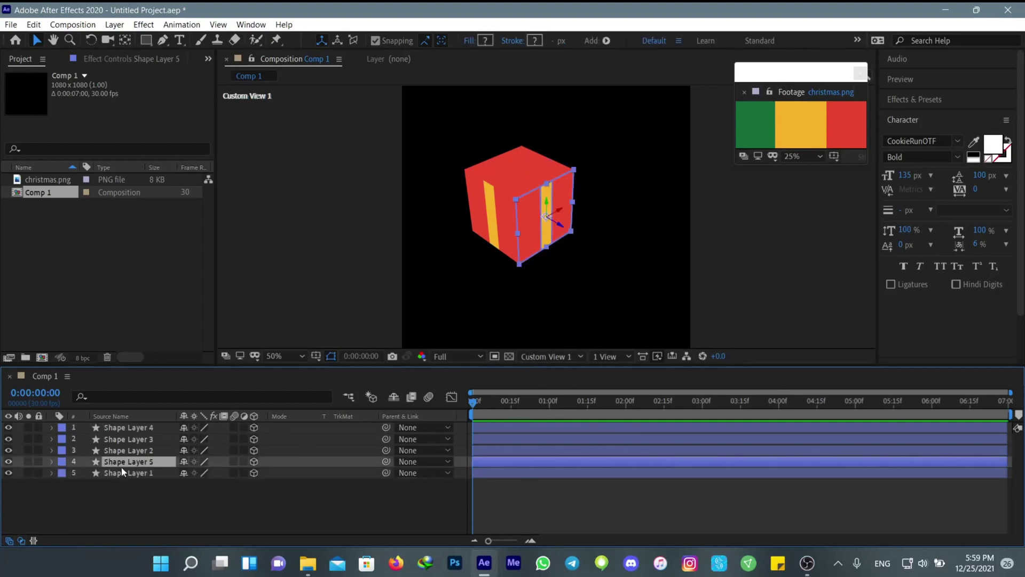
pyautogui.press('Return')
pyautogui.write('bottom')
pyautogui.press('Return')
# - Set the X Rotation of the bottom layer to 90°
pyautogui.press('r')
pyautogui.moveTo(195, 495)
pyautogui.mouseDown()
pyautogui.moveTo(216, 493)
pyautogui.moveTo(196, 495)
pyautogui.mouseUp()
pyautogui.click(195, 483)
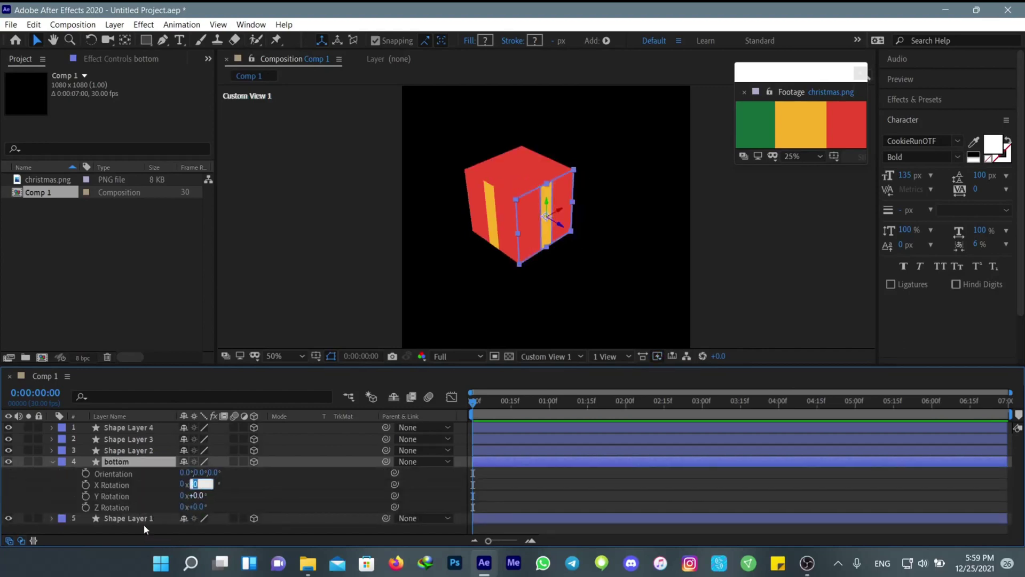
pyautogui.write('90')
pyautogui.press('Return')
# - Move the bottom layer down, snap its corners to the lower corners of the box sides, and collapse it
pyautogui.moveTo(591, 221); pyautogui.dragTo(568, 241)
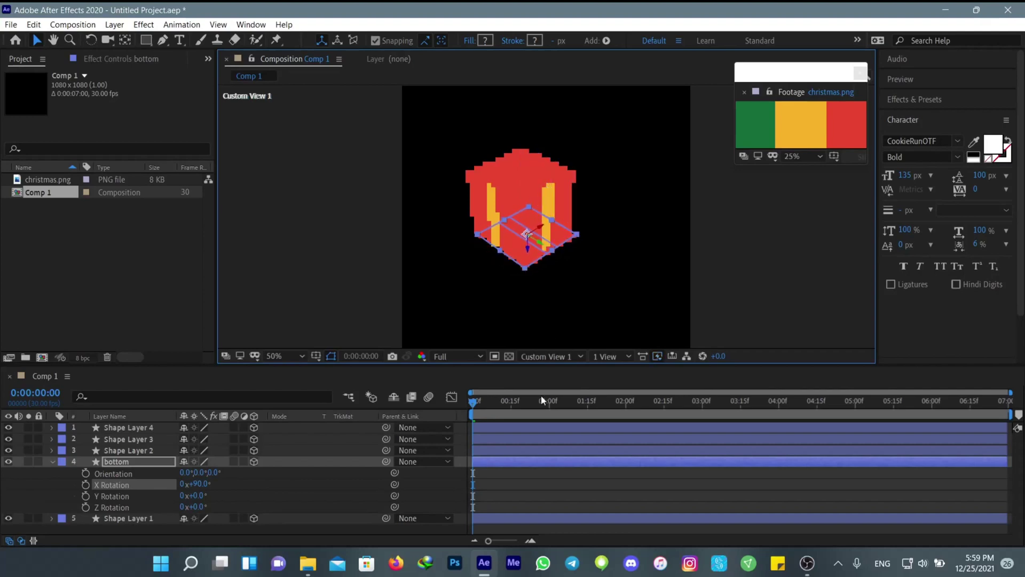
pyautogui.click(533, 490)
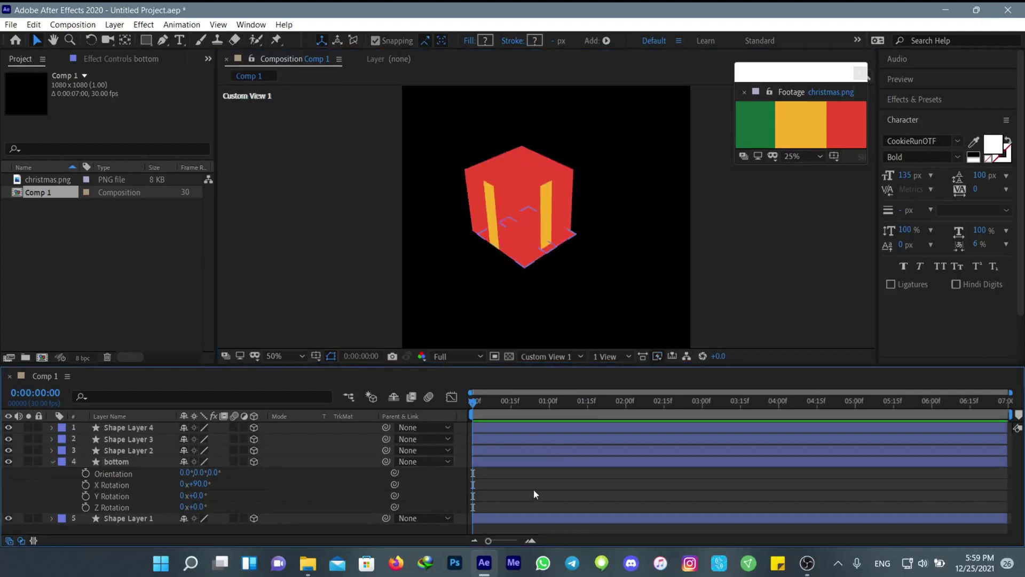
pyautogui.click(565, 241)
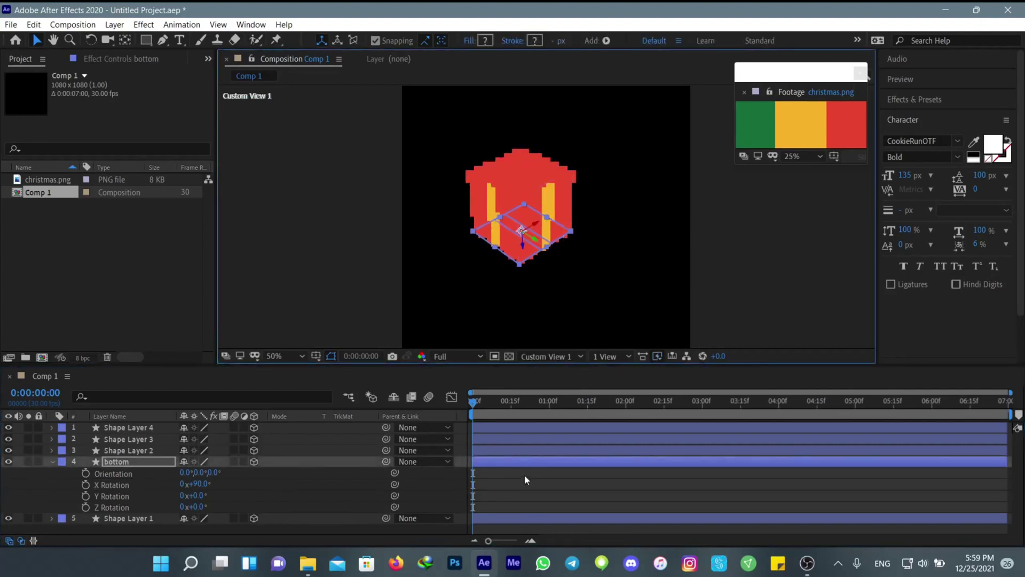
pyautogui.click(494, 470)
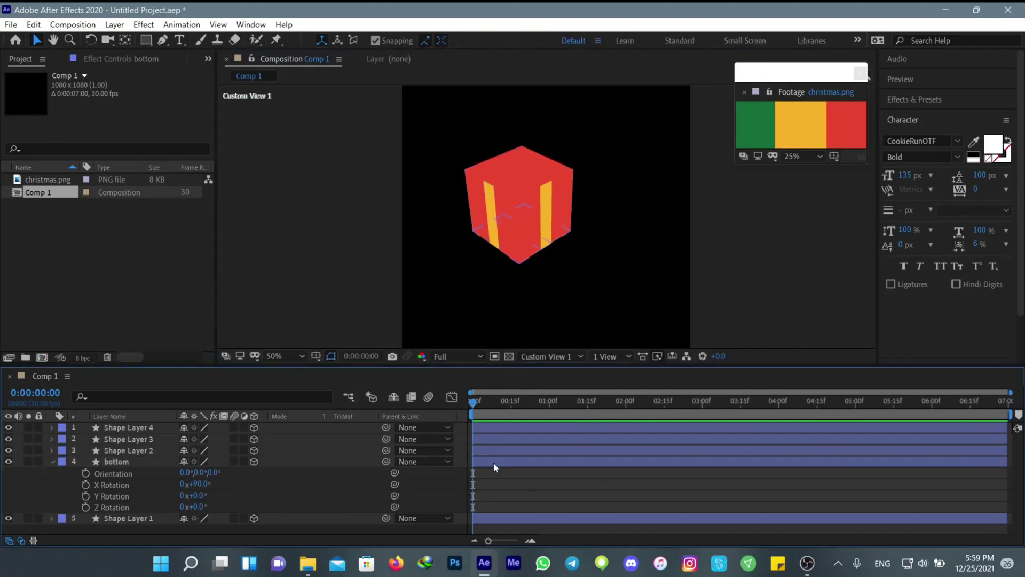
pyautogui.click(56, 463)
# - Duplicate the bottom layer and rename the copy "top"
pyautogui.click(123, 458)
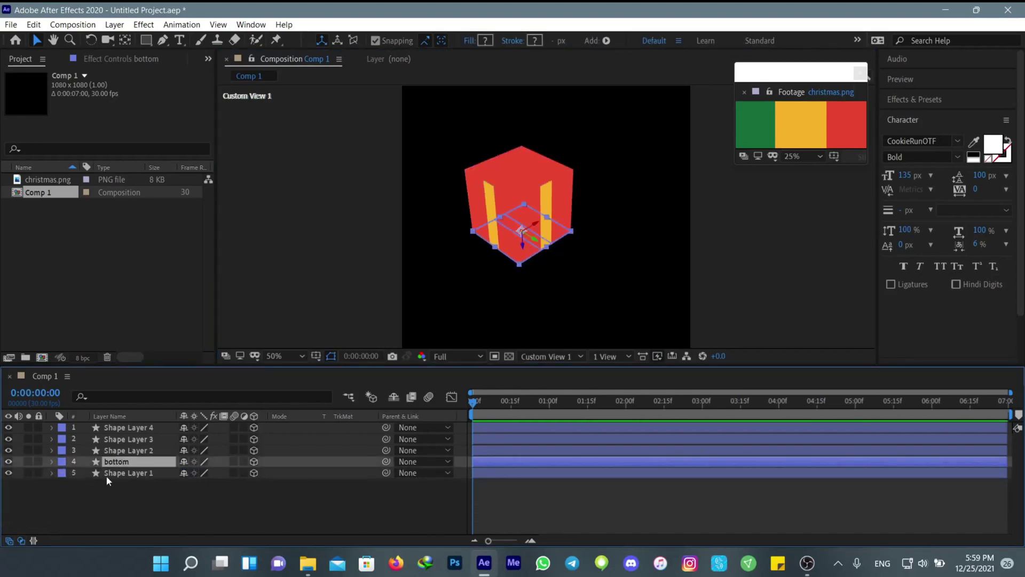
pyautogui.hotkey('ctrl', 'd')
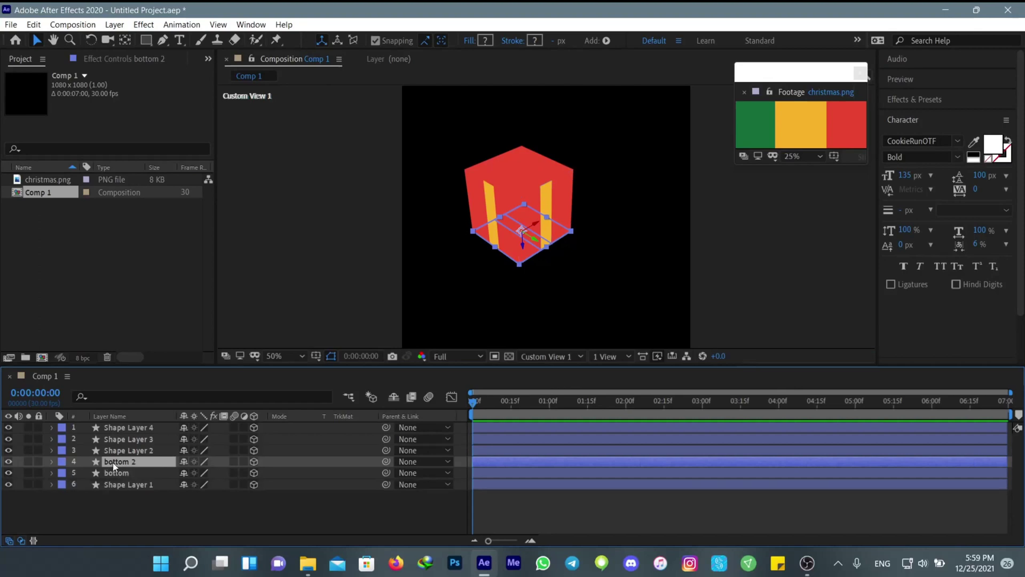
pyautogui.press('Return')
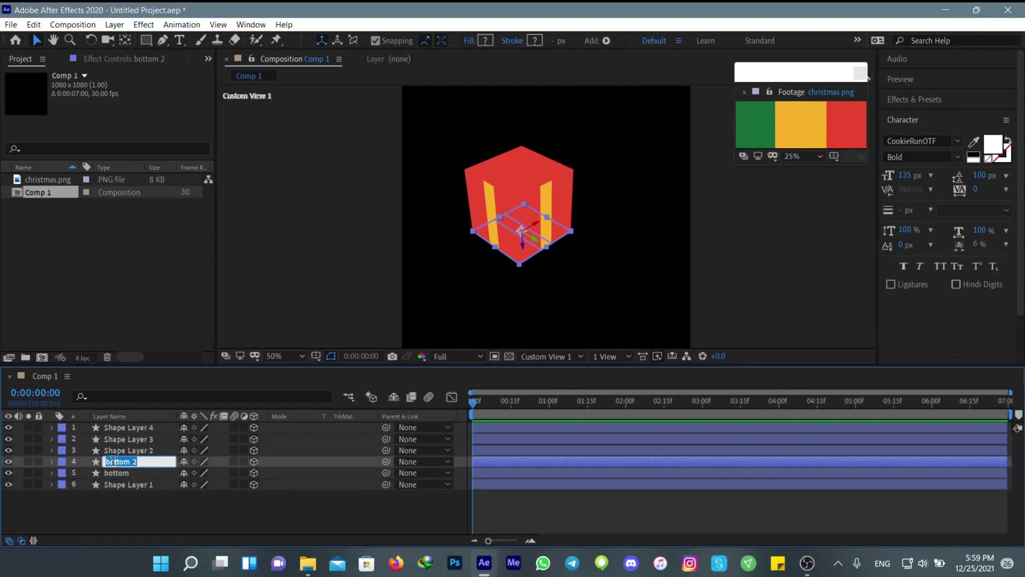
pyautogui.write('top')
pyautogui.press('Return')
pyautogui.click(123, 530)
# - Move the top layer up and snap its corners to the upper corners of the box sides
pyautogui.click(131, 464)
pyautogui.moveTo(558, 213); pyautogui.dragTo(572, 172)
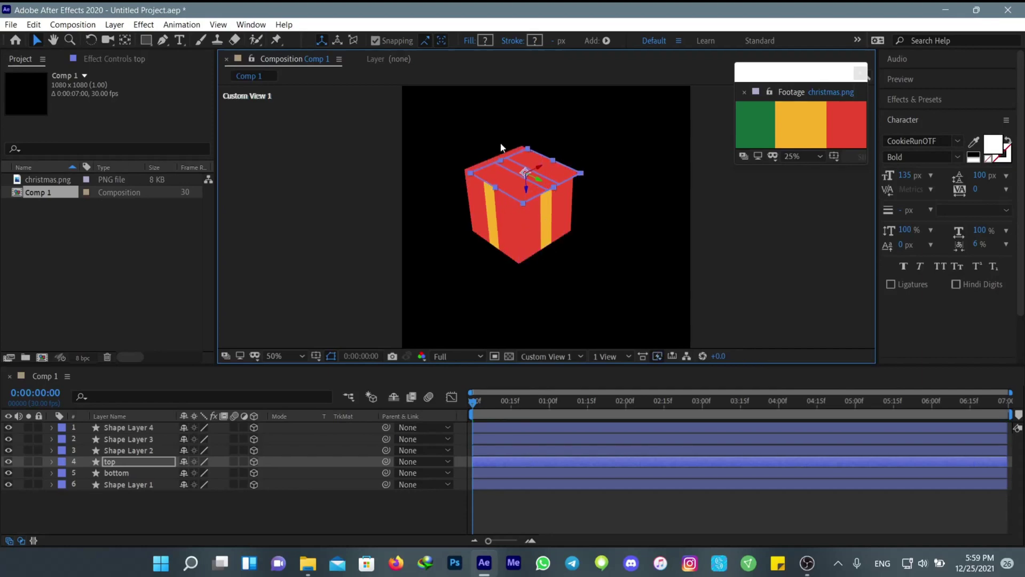
pyautogui.moveTo(492, 168); pyautogui.dragTo(488, 165)
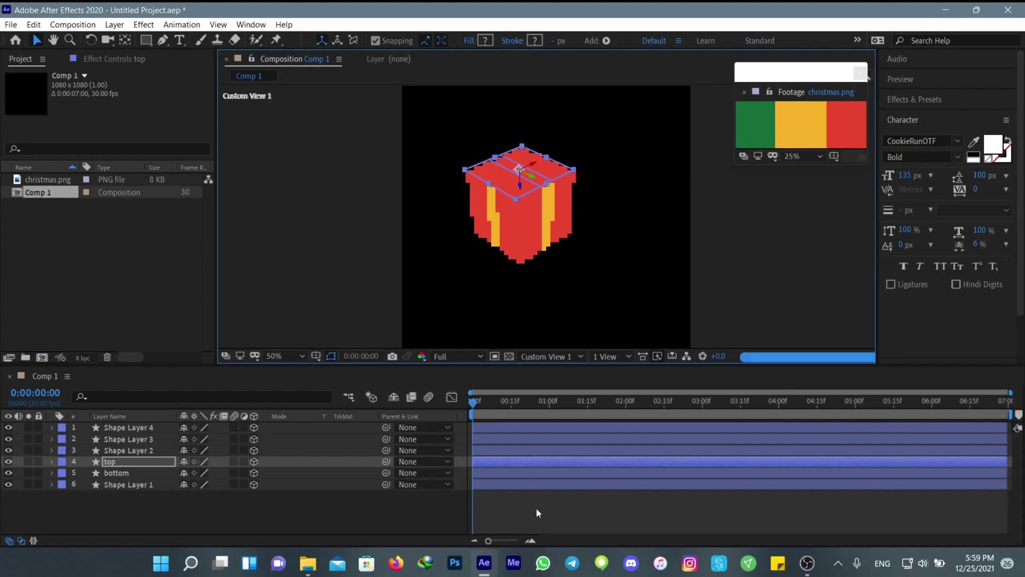
# - Set the X Rotation of the top layer to -90° so its ribbon stripe faces outward, and collapse the layer
pyautogui.click(543, 167)
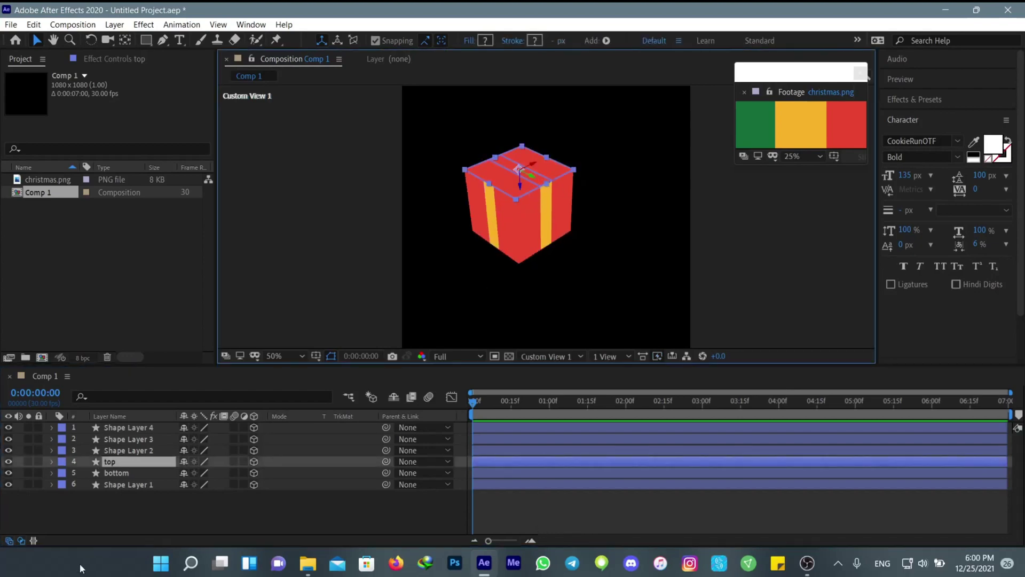
pyautogui.press('r')
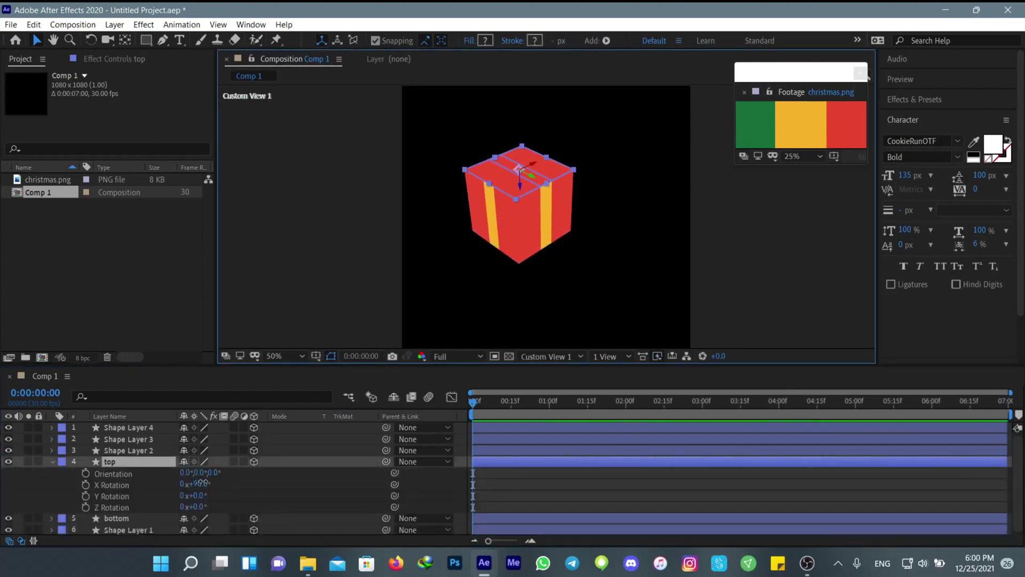
pyautogui.click(197, 483)
pyautogui.write('90')
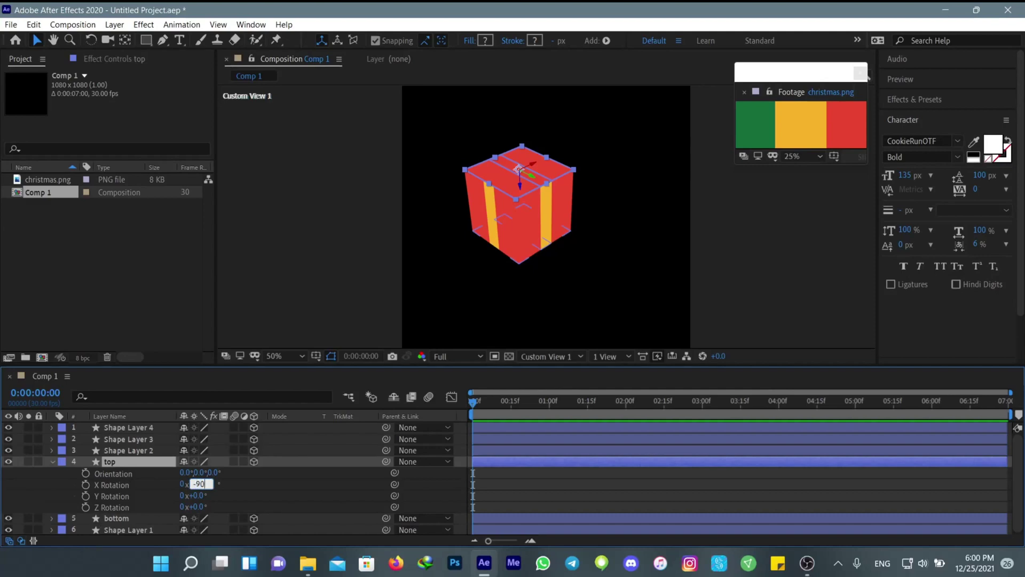
pyautogui.press('Return')
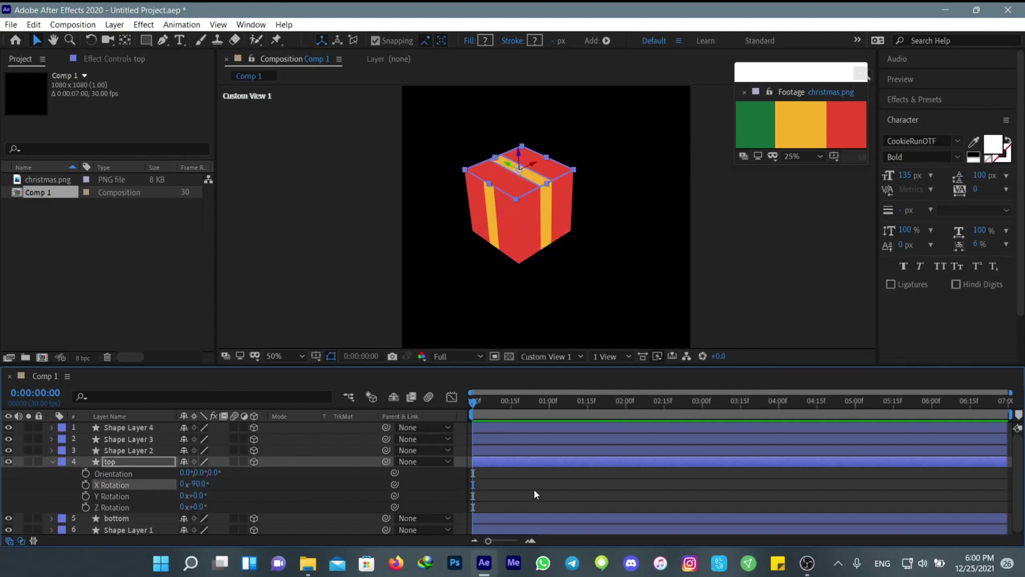
pyautogui.click(534, 488)
pyautogui.click(51, 462)
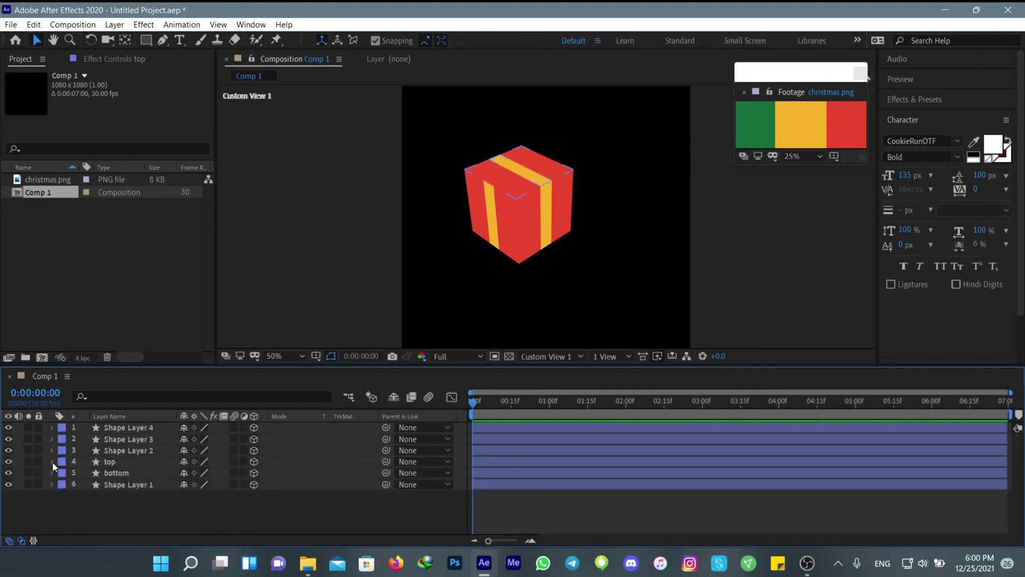
# - Expand the top layer's contents and duplicate Rectangle Path 2, the ribbon stripe
pyautogui.click(51, 462)
pyautogui.scroll(-1, 74, 465)
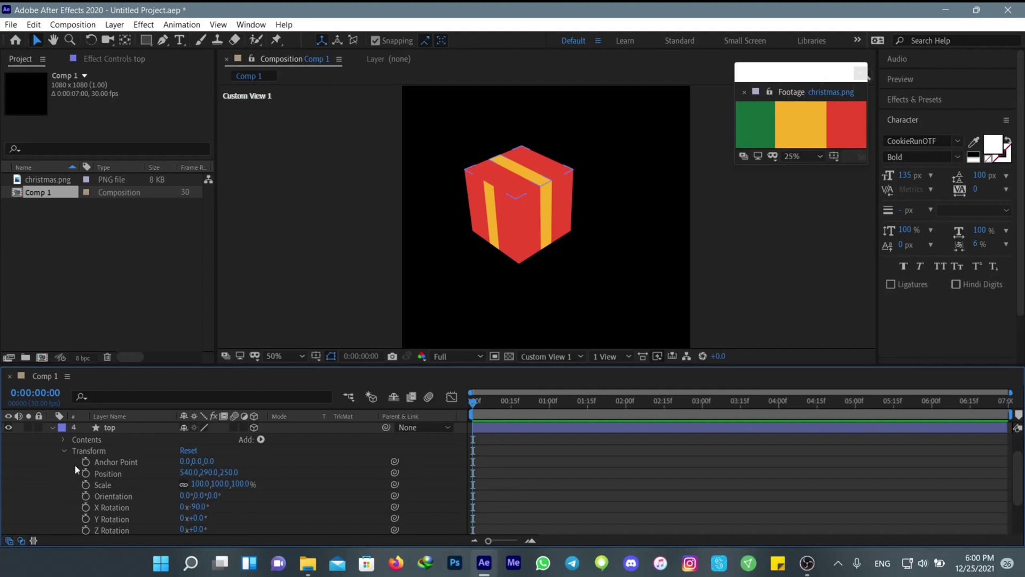
pyautogui.click(63, 440)
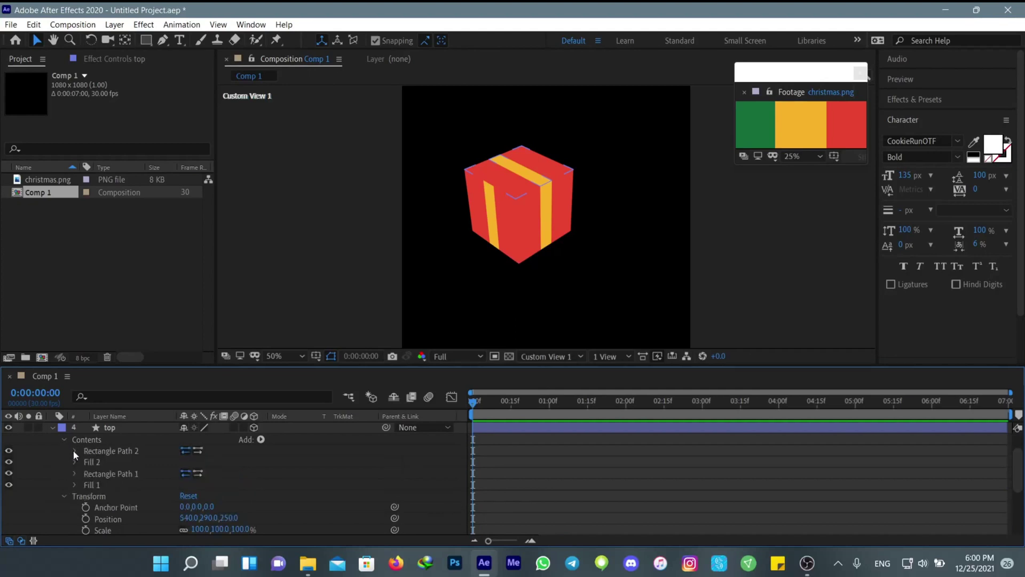
pyautogui.click(74, 451)
pyautogui.click(75, 450)
pyautogui.click(99, 452)
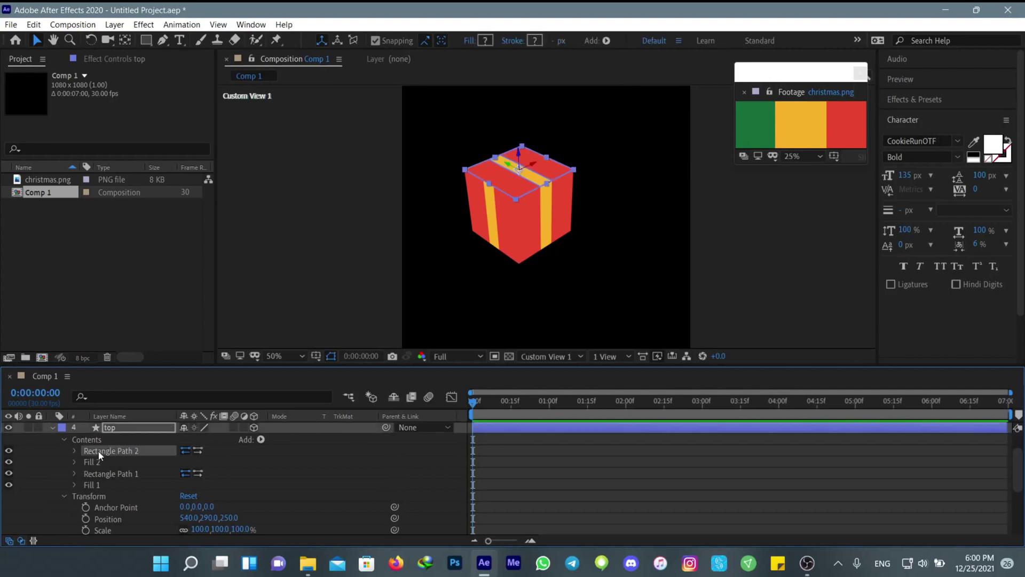
pyautogui.hotkey('ctrl', 'd')
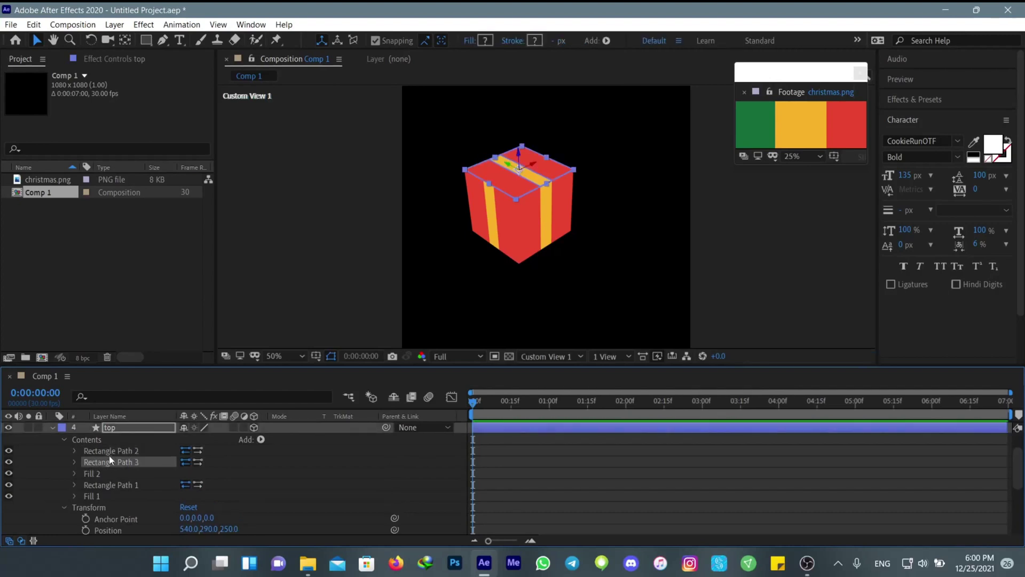
# - Set the size of Rectangle Path 3 in the top layer to 500 by 100 to form the crossing ribbon
pyautogui.click(105, 461)
pyautogui.click(75, 462)
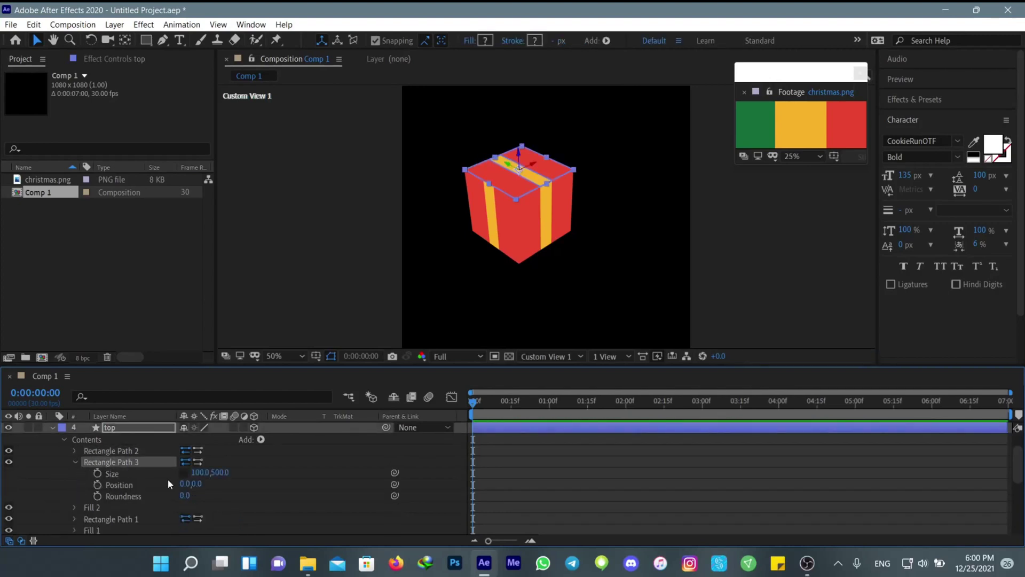
pyautogui.click(198, 472)
pyautogui.write('500')
pyautogui.click(228, 472)
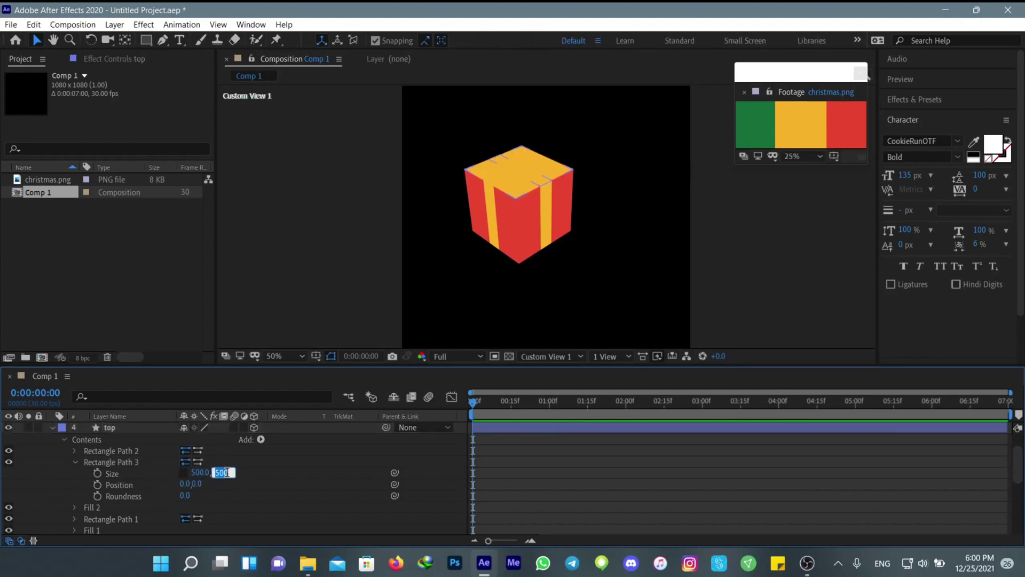
pyautogui.write('1')
pyautogui.press('Return')
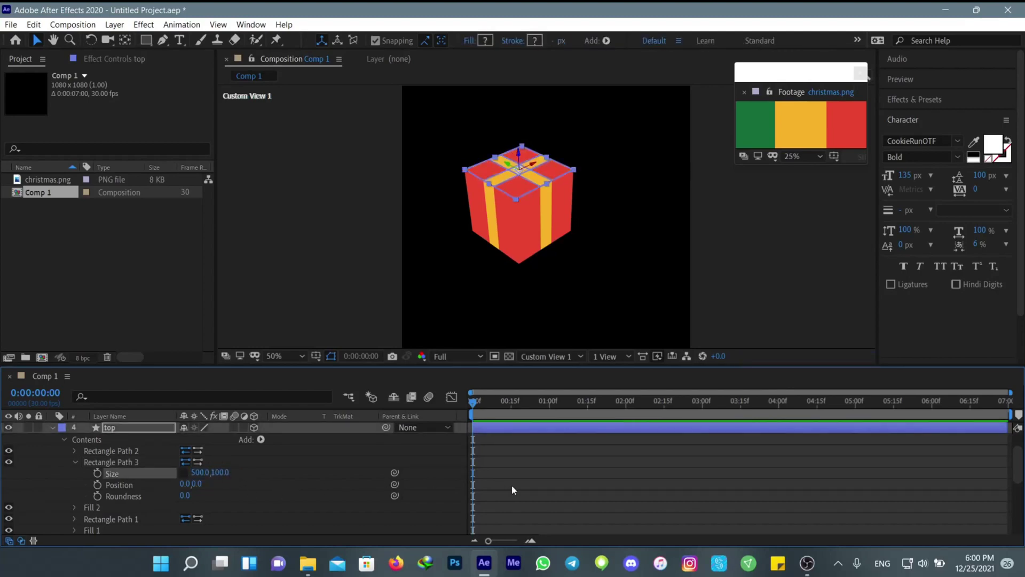
pyautogui.click(511, 484)
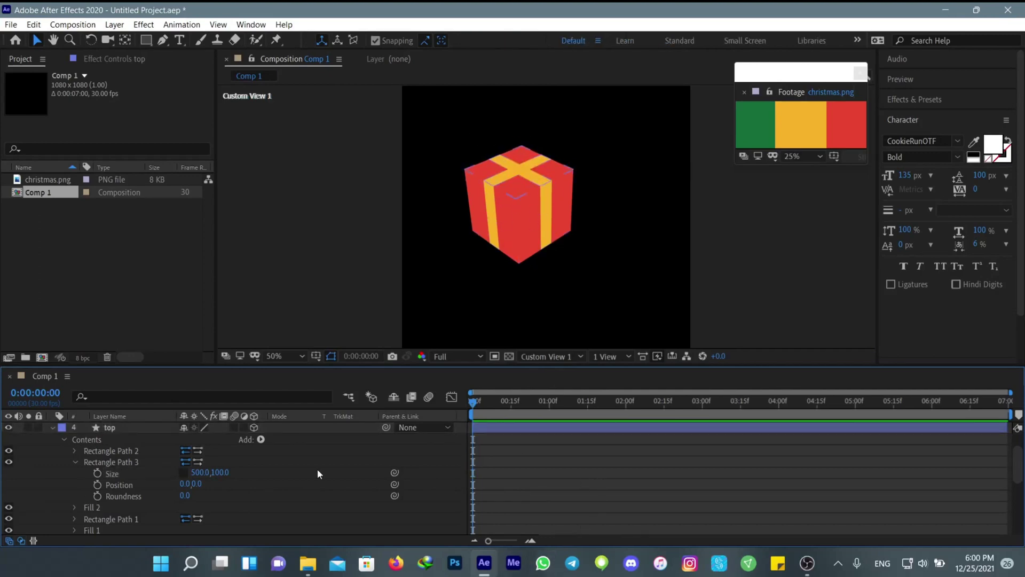
# - Collapse the top layer and move it above all other layers in the stack
pyautogui.click(53, 427)
pyautogui.click(115, 461)
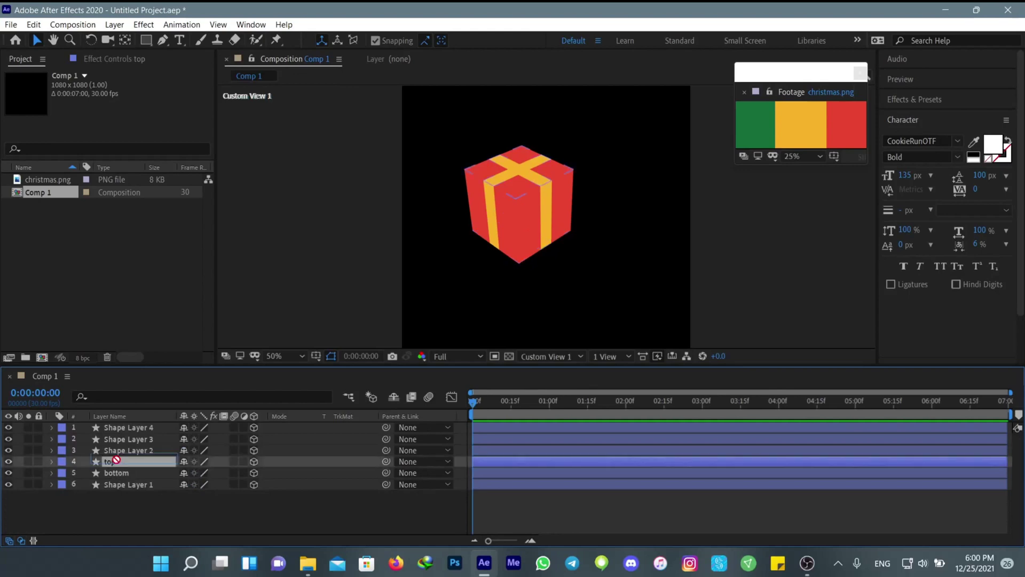
pyautogui.press('Return')
pyautogui.moveTo(120, 427); pyautogui.dragTo(120, 424)
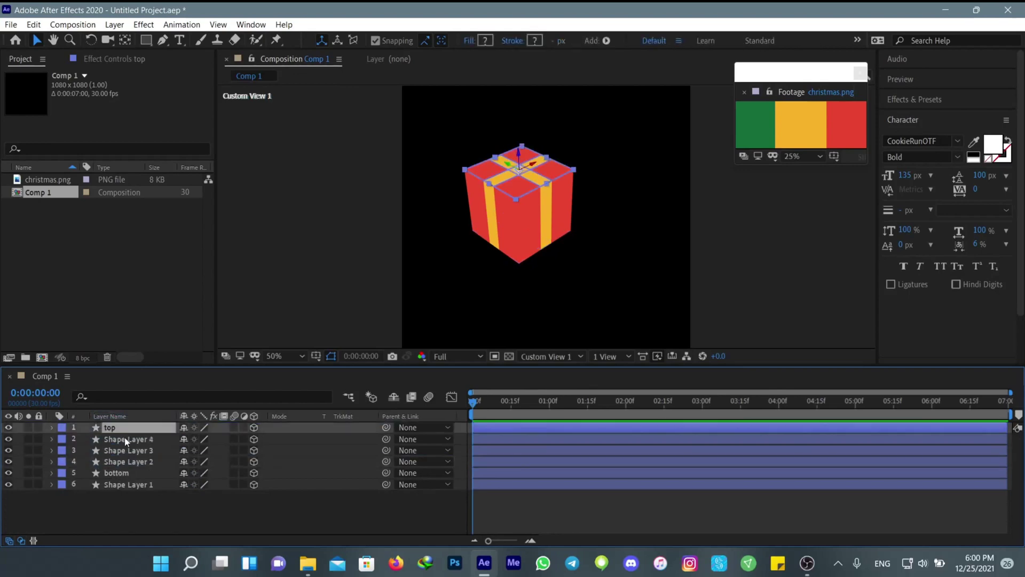
pyautogui.click(601, 495)
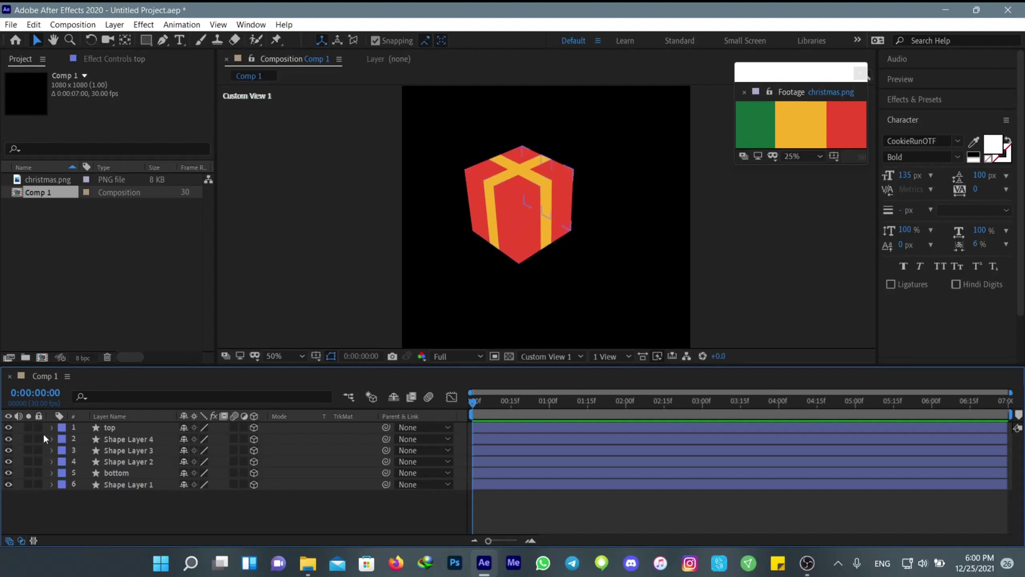
# - Hide every layer below the top layer, from Shape Layer 4 through Shape Layer 1
pyautogui.click(113, 440)
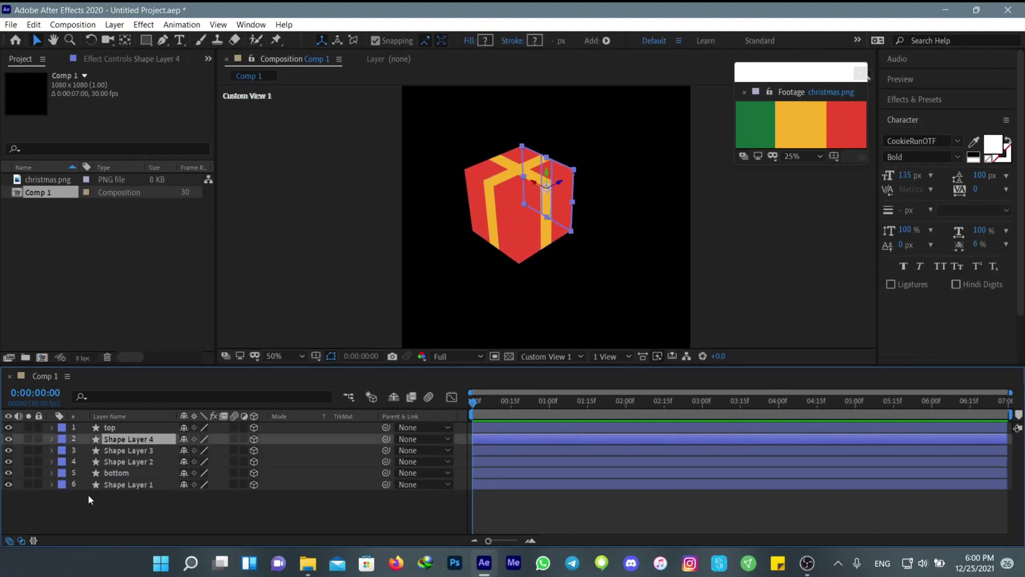
pyautogui.keyDown('shift'); pyautogui.click(115, 485); pyautogui.keyUp('shift')
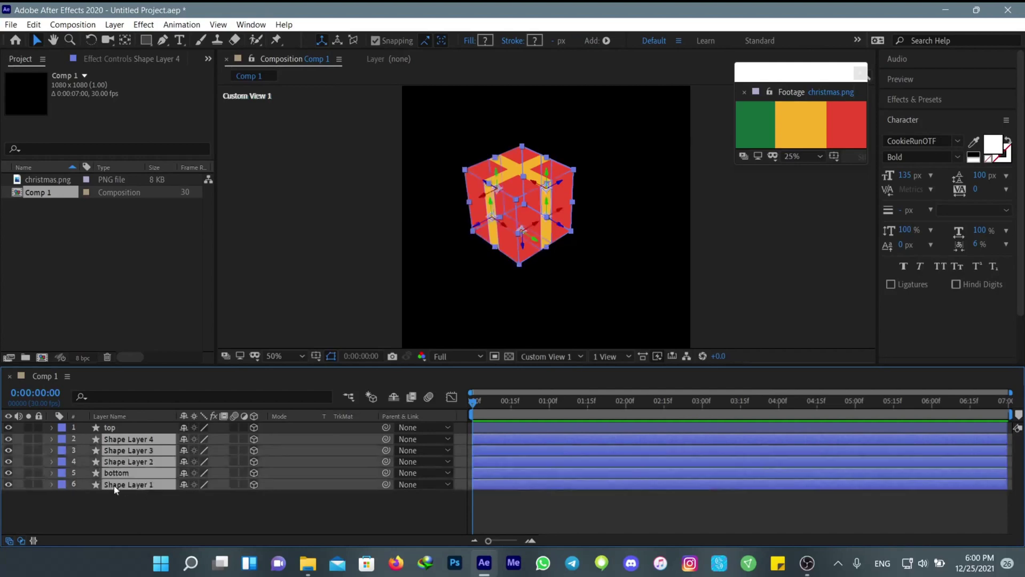
pyautogui.click(8, 439)
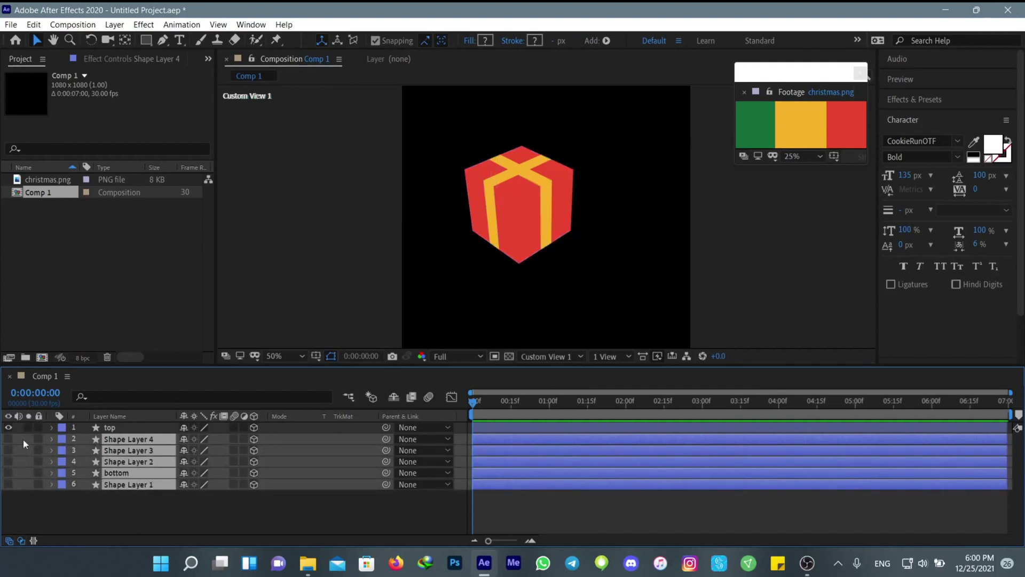
pyautogui.click(277, 505)
# - Duplicate the top layer and set the copy's X Rotation to 0° so it stands upright
pyautogui.click(120, 428)
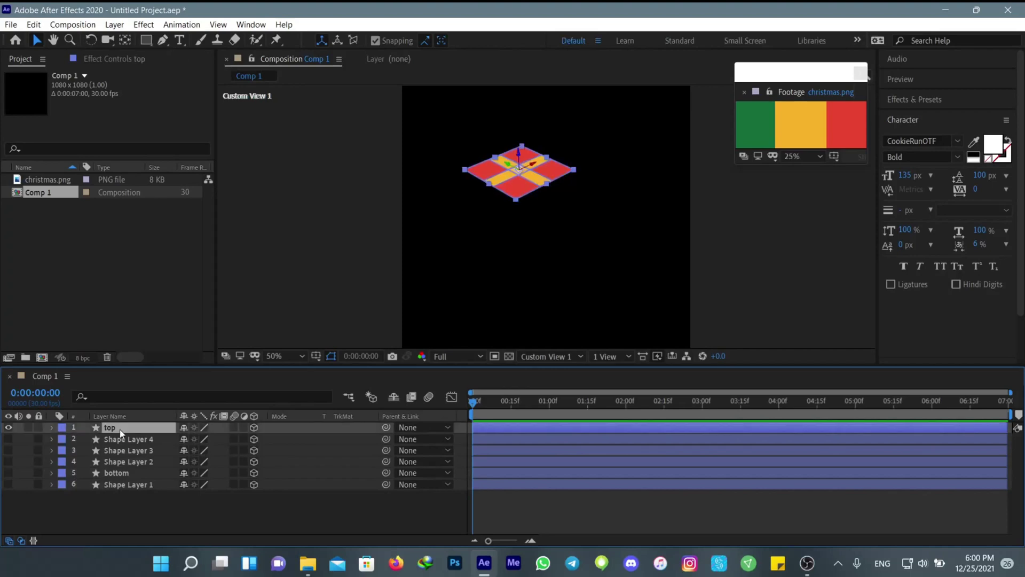
pyautogui.hotkey('ctrl', 'd')
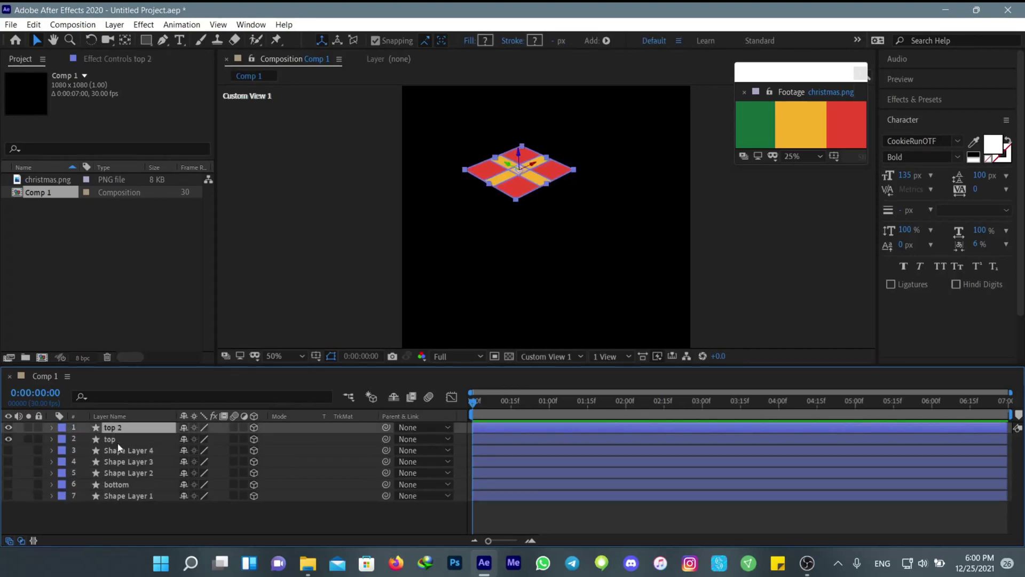
pyautogui.press('r')
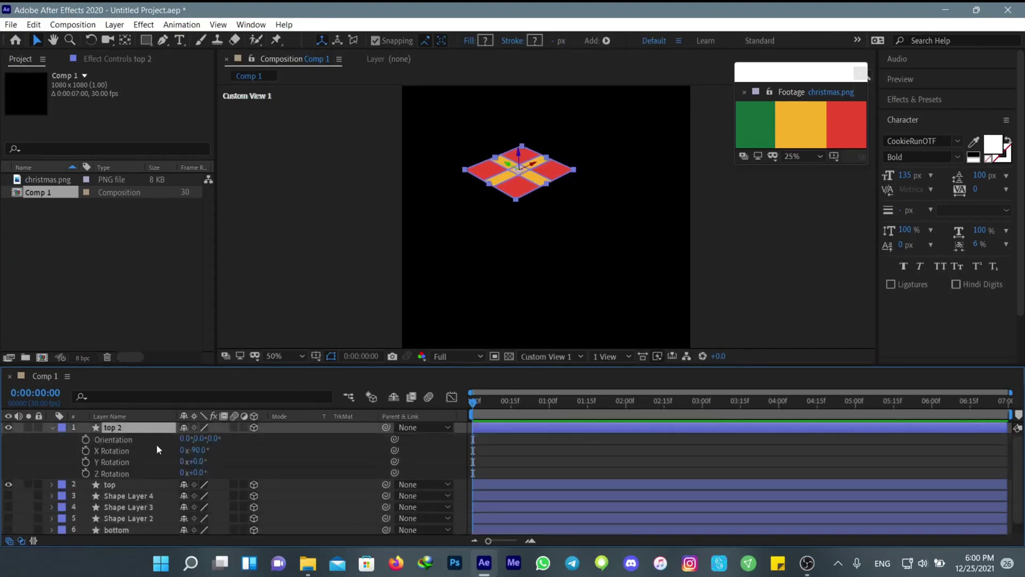
pyautogui.click(194, 450)
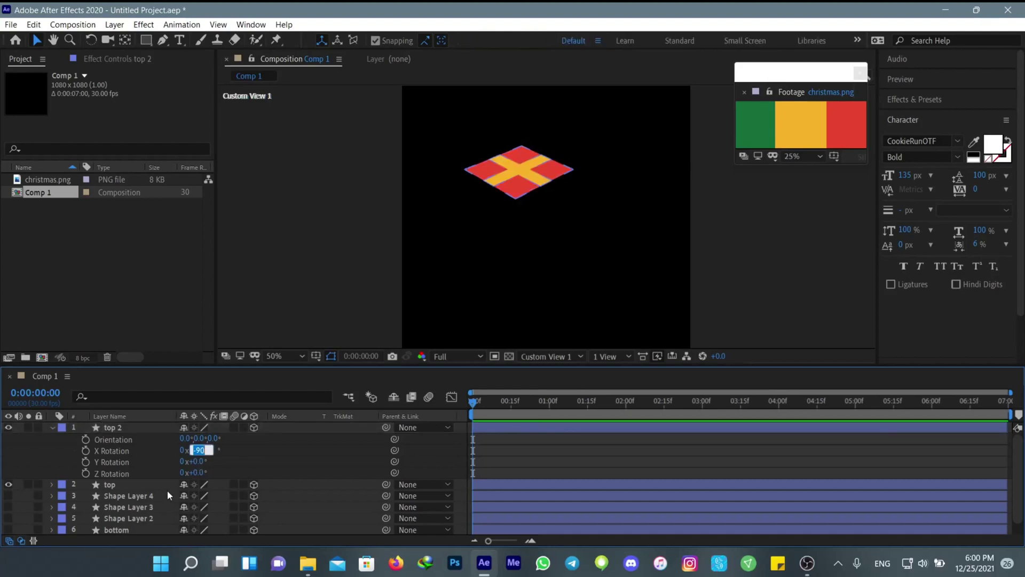
pyautogui.write('0')
pyautogui.press('Return')
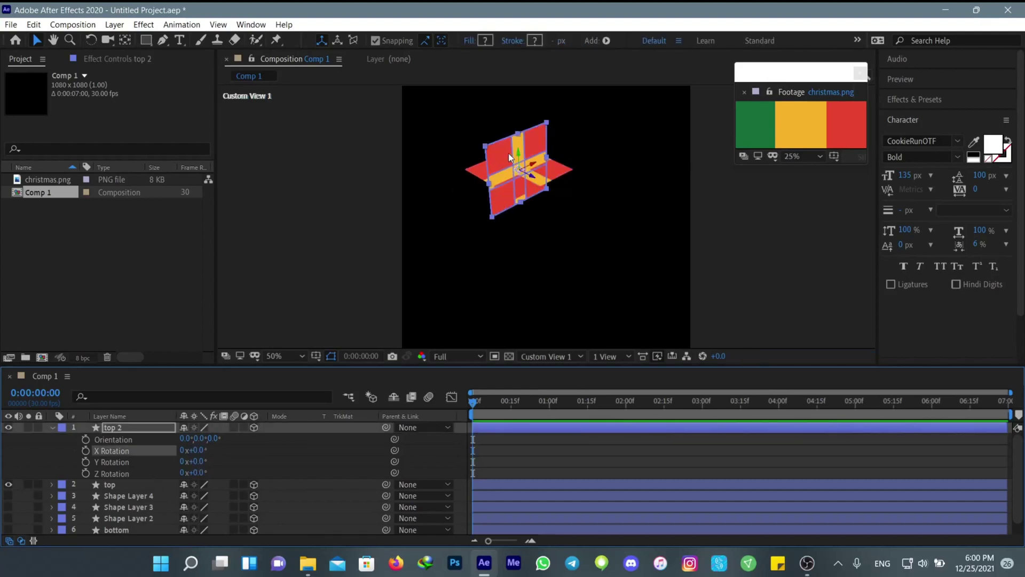
# - Move the upright top 2 layer so its upper corner snaps to the front corner of the top face
pyautogui.moveTo(491, 148)
pyautogui.mouseDown()
pyautogui.moveTo(513, 159)
pyautogui.moveTo(525, 199)
pyautogui.moveTo(495, 188)
pyautogui.mouseUp()
pyautogui.scroll(2, 501, 214)
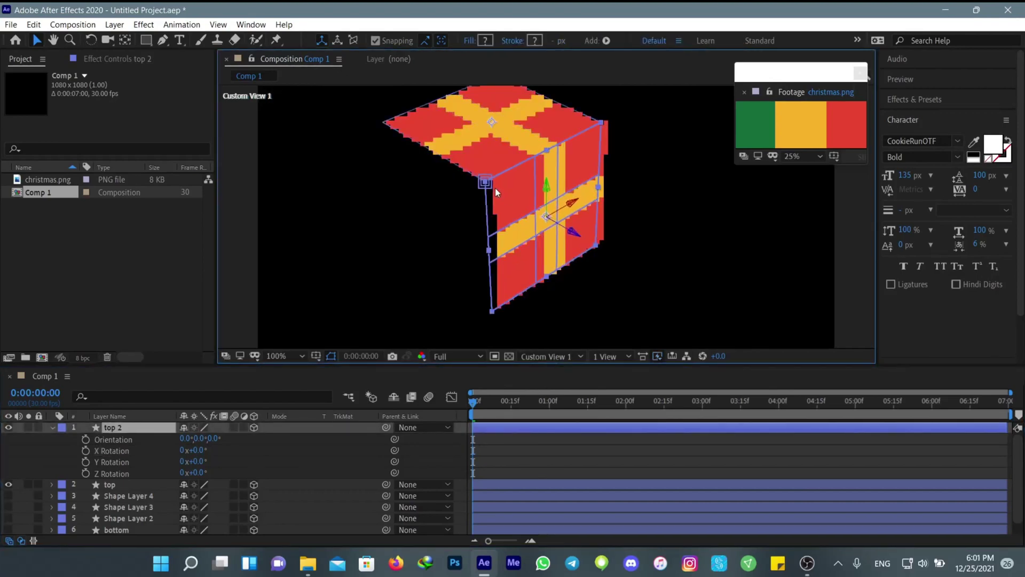
pyautogui.click(518, 471)
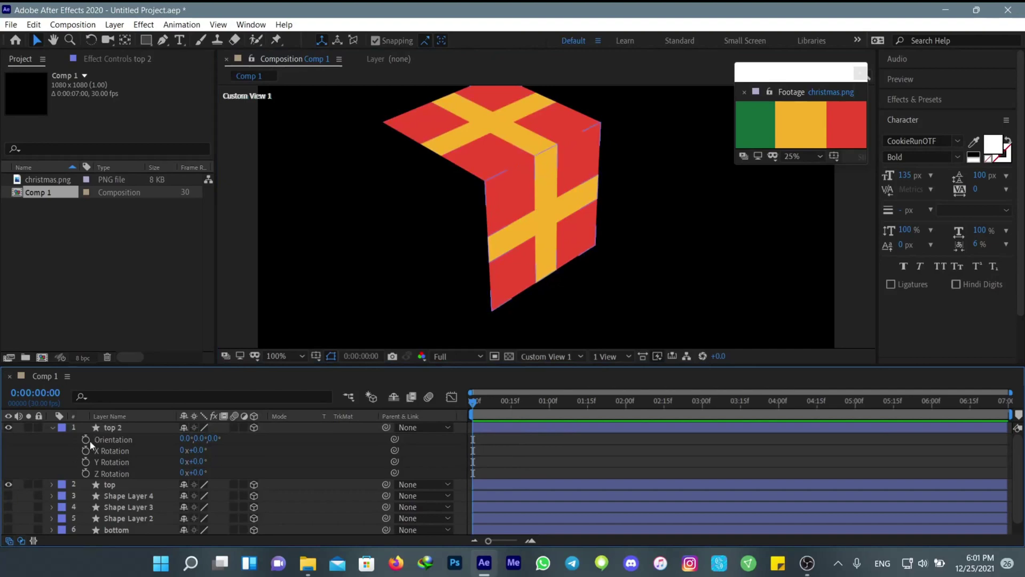
# - Expand the contents of top 2 and delete Rectangle Path 3, its horizontal ribbon stripe
pyautogui.click(53, 431)
pyautogui.click(53, 430)
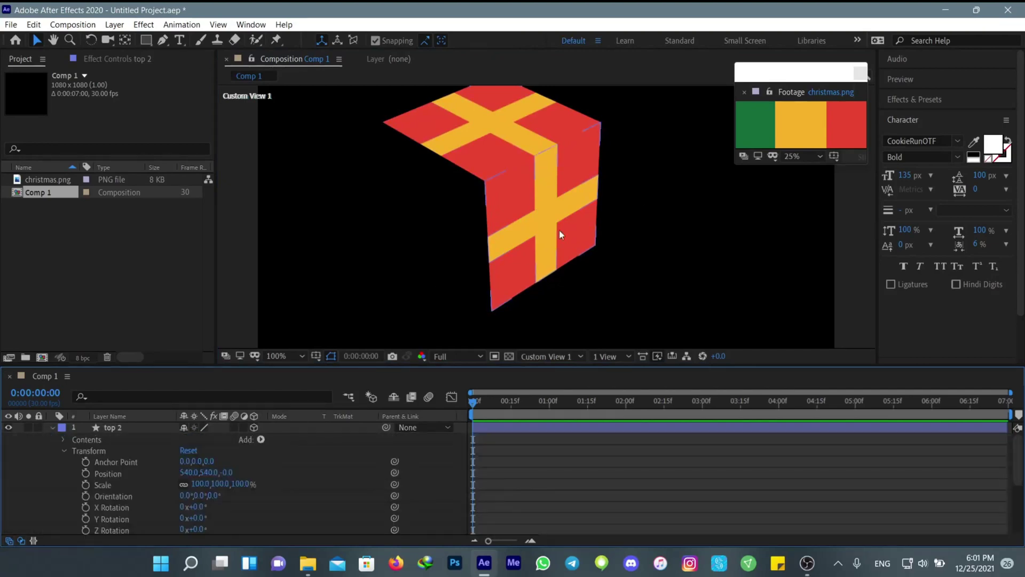
pyautogui.click(64, 439)
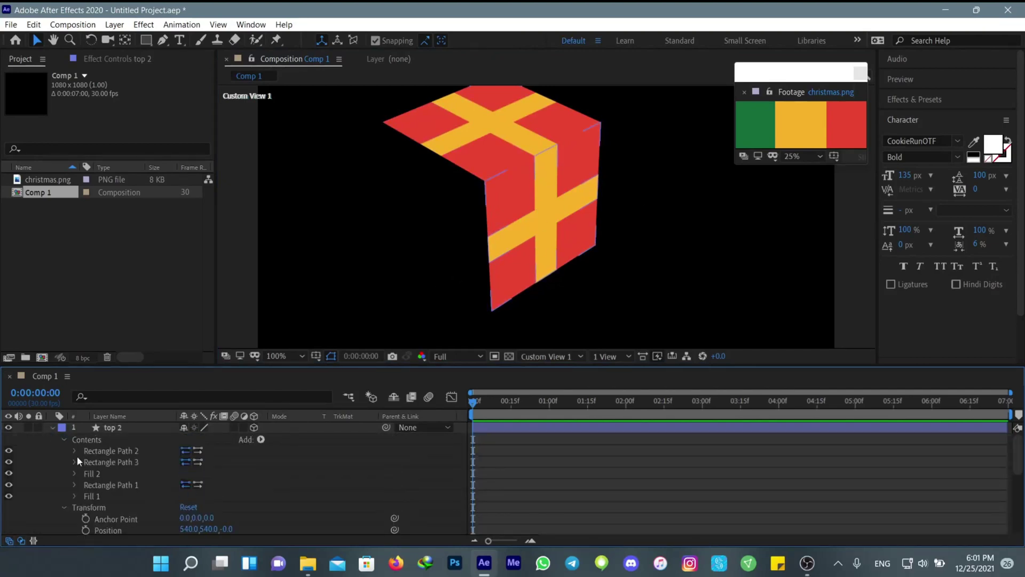
pyautogui.click(117, 461)
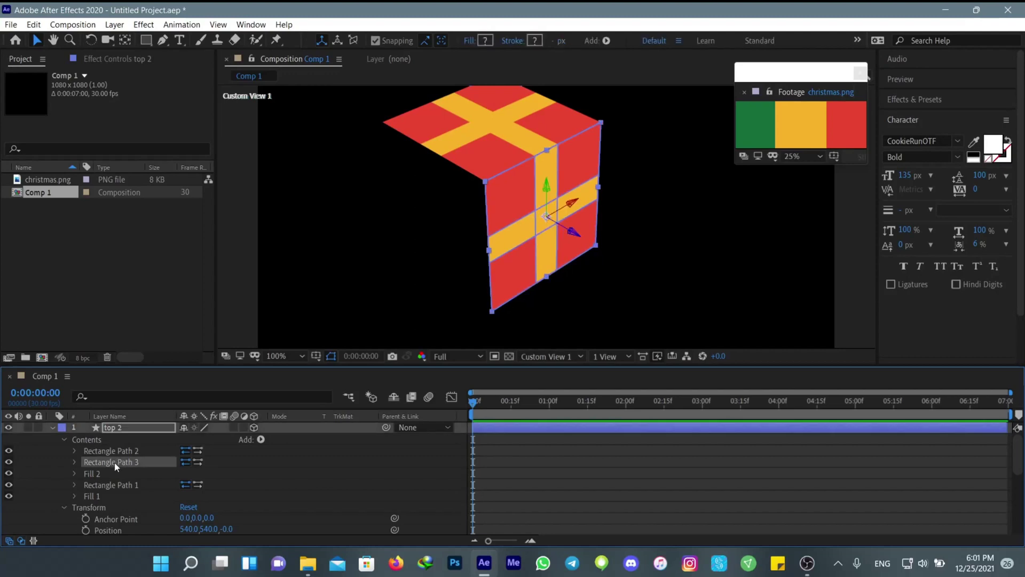
pyautogui.press('Delete')
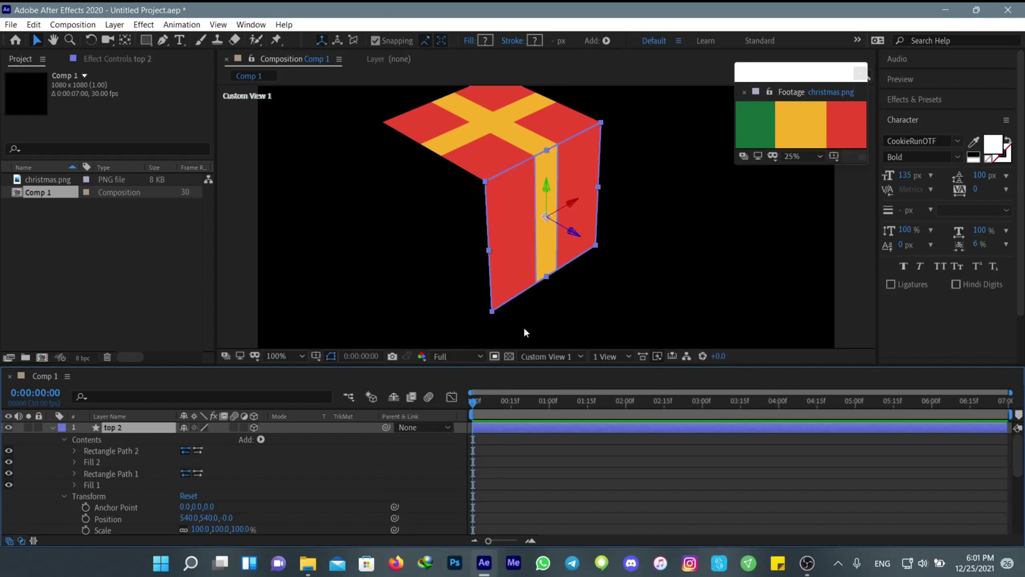
# - Move the anchor point of top 2 onto its upper edge, near the ribbon's middle, with the Pan Behind tool
pyautogui.click(126, 39)
pyautogui.moveTo(547, 217); pyautogui.dragTo(544, 152)
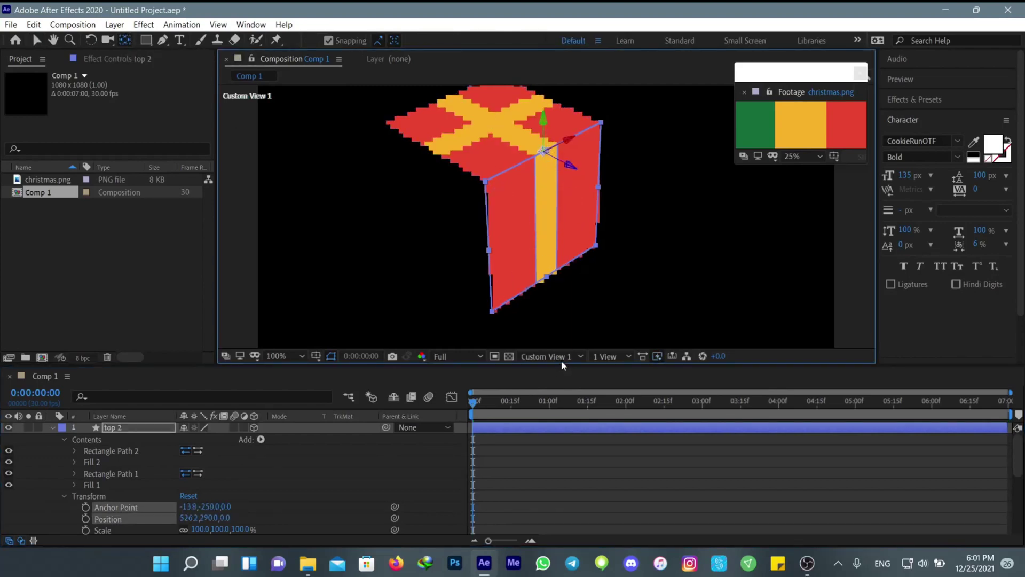
pyautogui.click(34, 39)
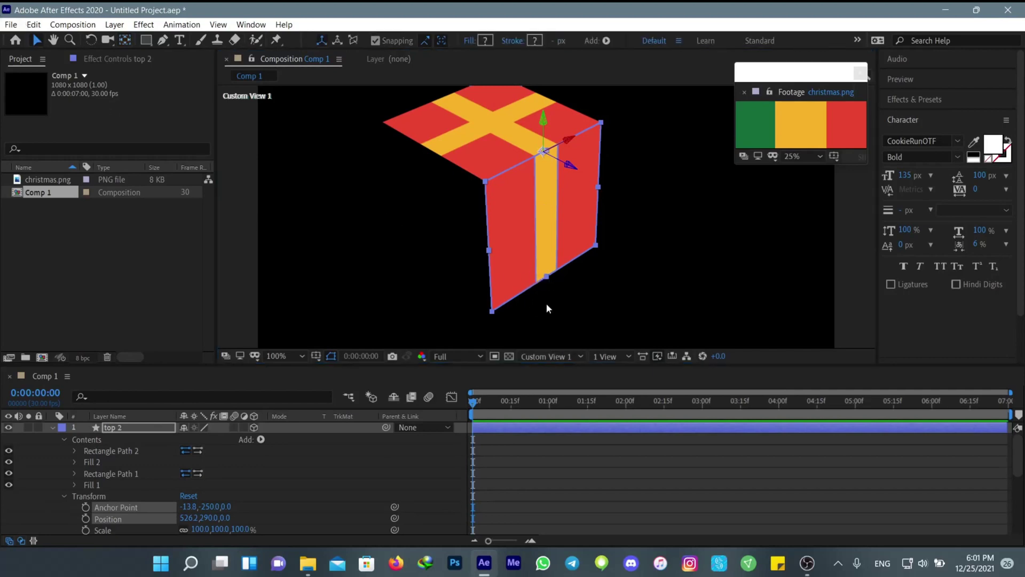
# - Shrink top 2 vertically to about 16.7% from its lower edge to form a narrow lid side, and collapse the layer
pyautogui.moveTo(547, 278); pyautogui.dragTo(544, 179)
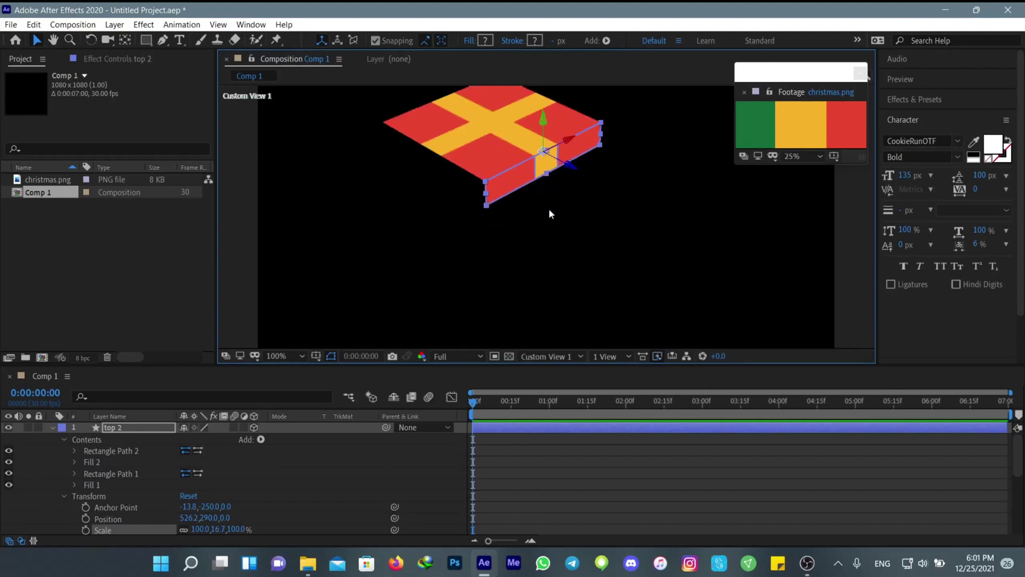
pyautogui.click(541, 510)
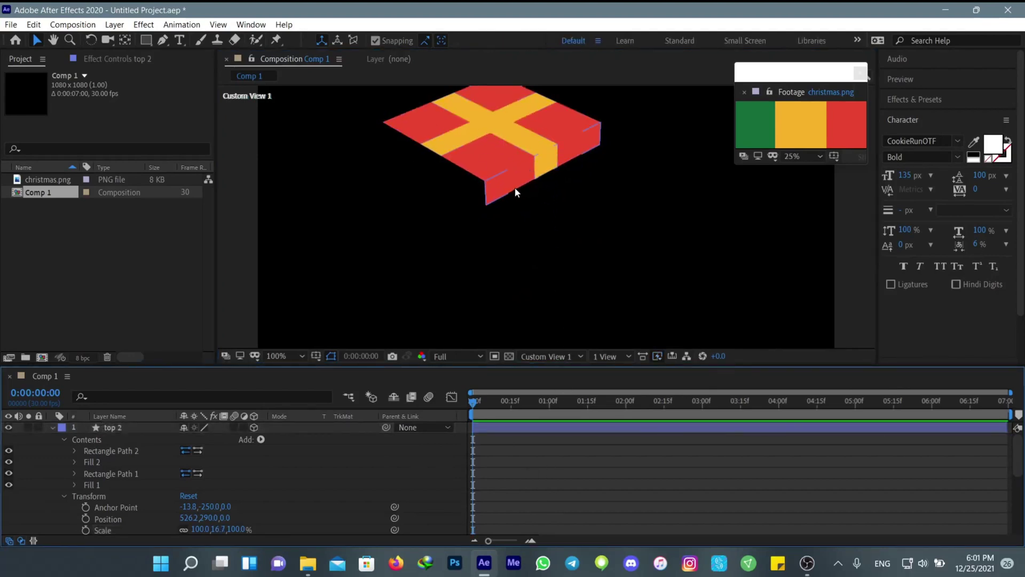
pyautogui.click(52, 427)
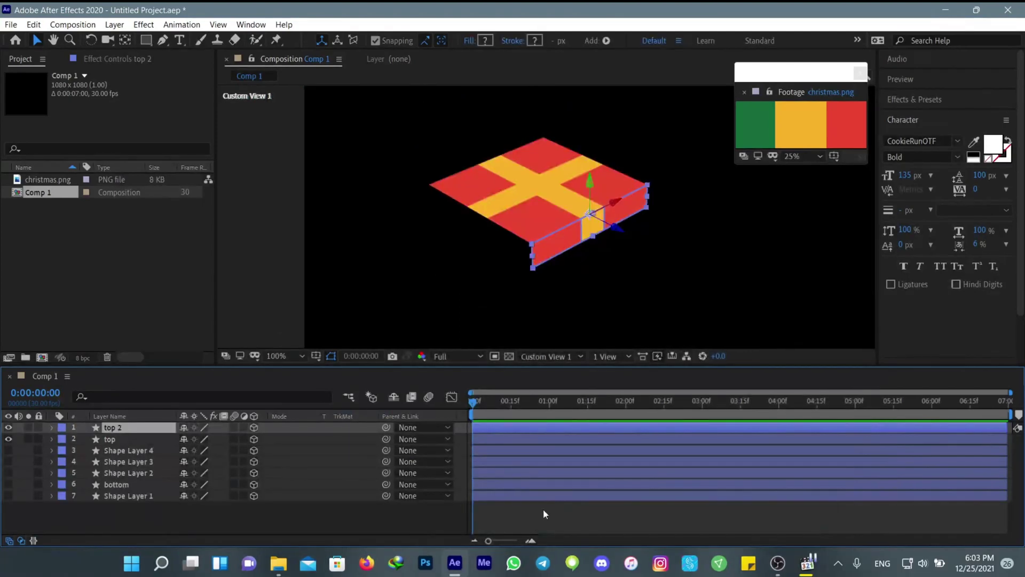
pyautogui.click(542, 508)
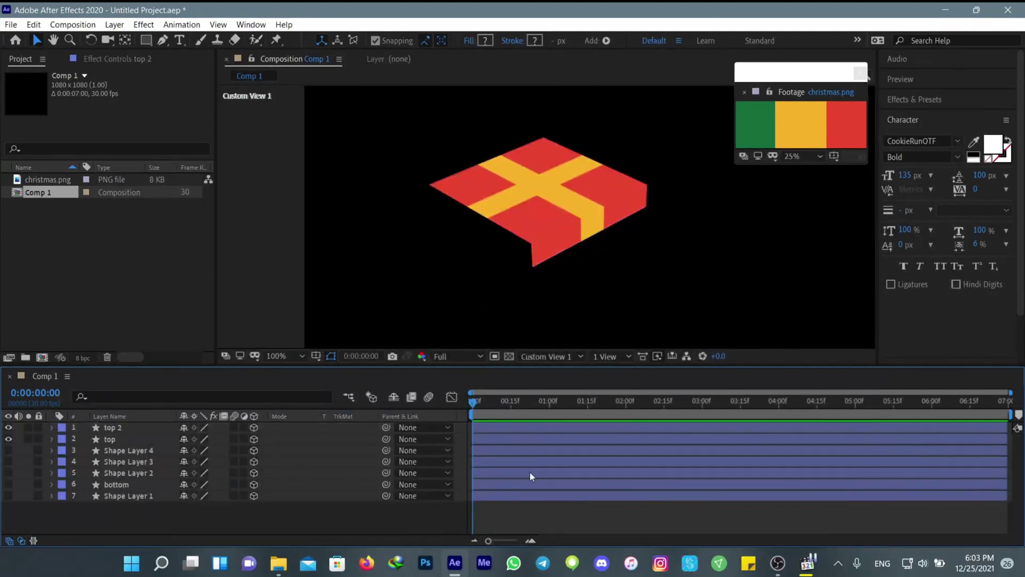
# - Duplicate top 2 and snap the copy's anchor point to its upper corner at the lid's front corner
pyautogui.click(507, 426)
pyautogui.hotkey('ctrl', 'd')
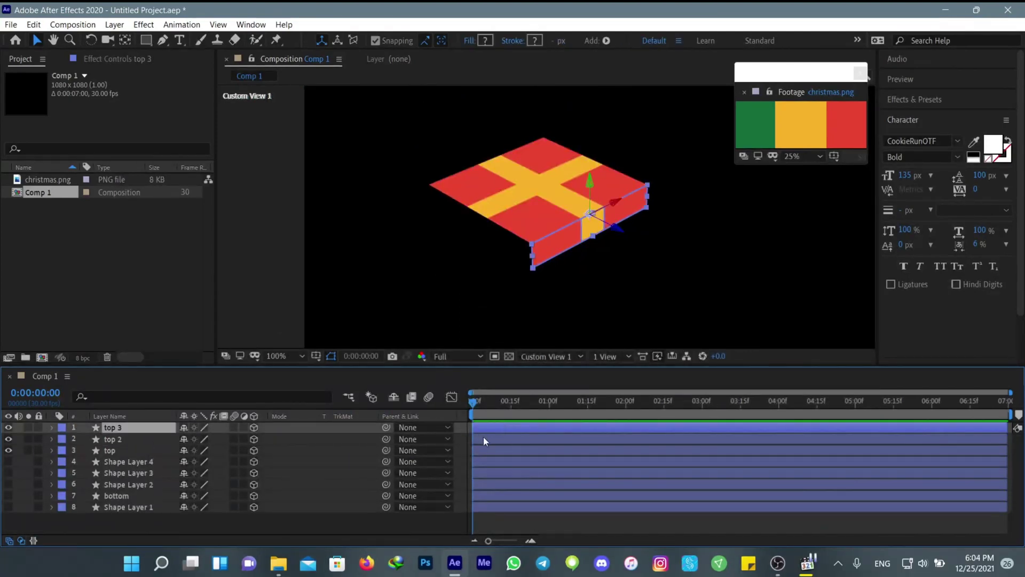
pyautogui.click(124, 40)
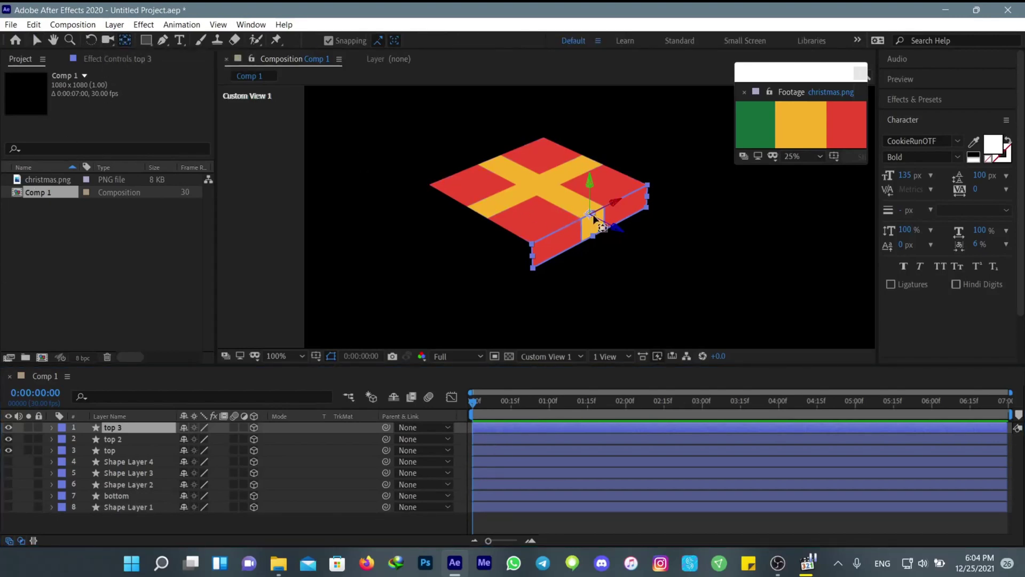
pyautogui.moveTo(590, 216); pyautogui.dragTo(530, 243)
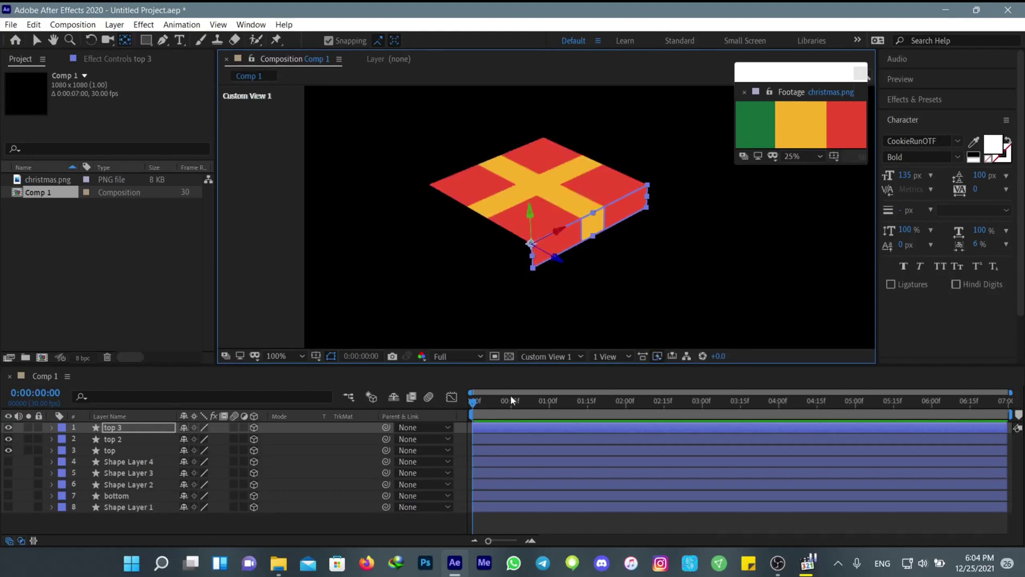
# - Set the Y Rotation of top 3 to 90° so it stands perpendicular to the first lid side
pyautogui.click(496, 441)
pyautogui.click(497, 429)
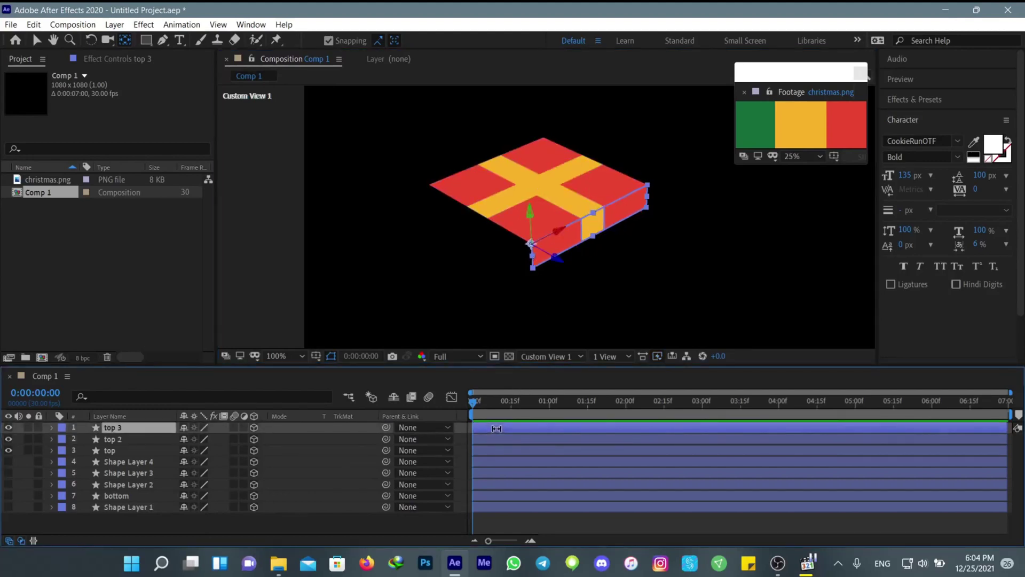
pyautogui.press('r')
pyautogui.moveTo(183, 458); pyautogui.dragTo(209, 464)
pyautogui.click(197, 461)
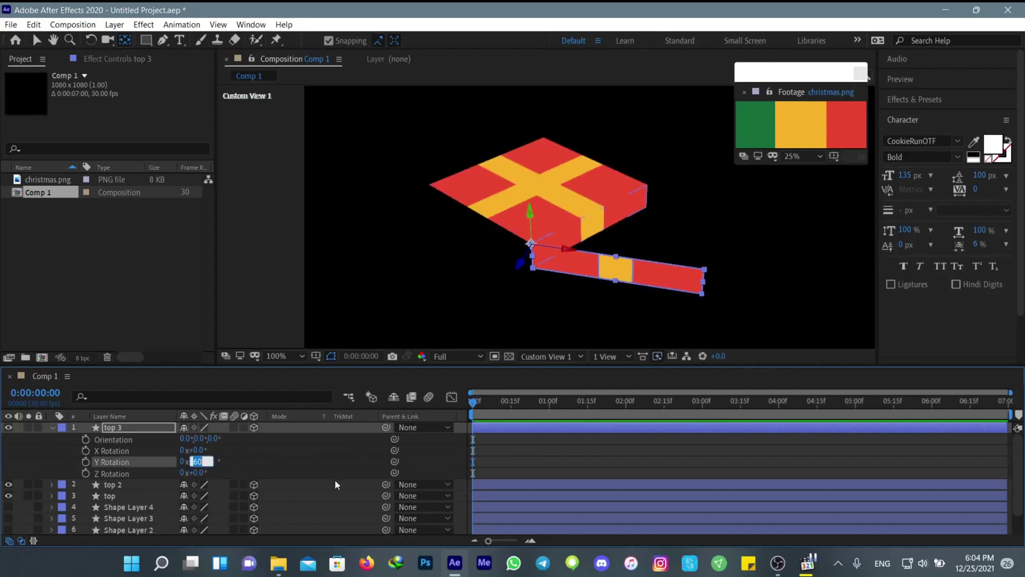
pyautogui.write('90')
pyautogui.press('Return')
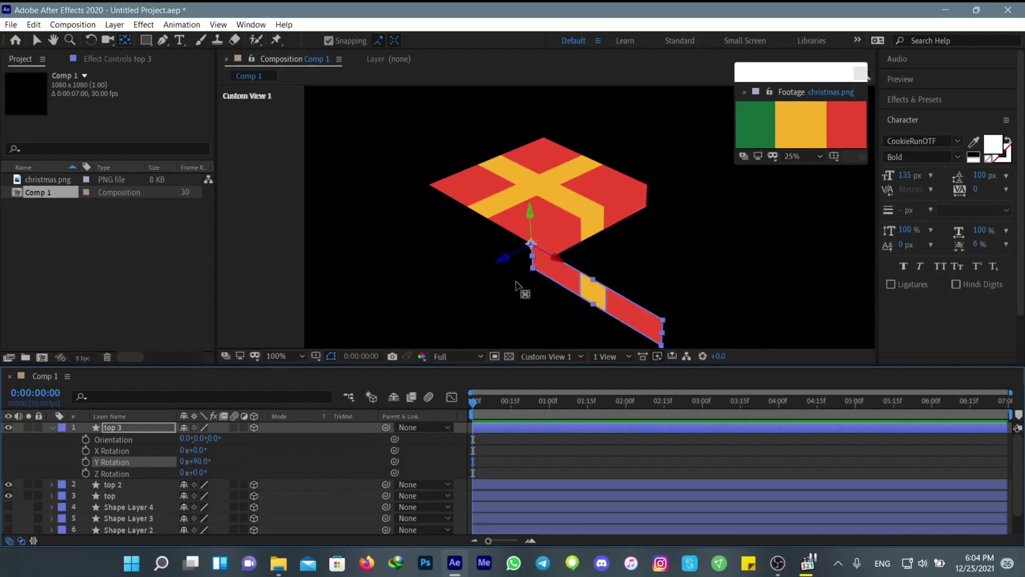
# - Move top 3 to the lid's front-left edge so its upper corners line up with the top face
pyautogui.click(550, 275)
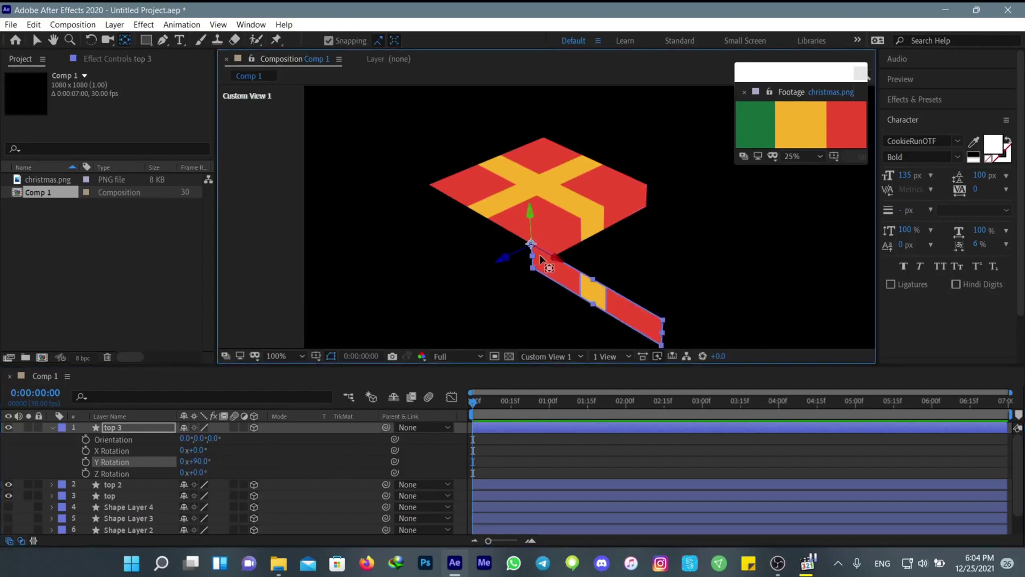
pyautogui.click(37, 40)
pyautogui.click(536, 258)
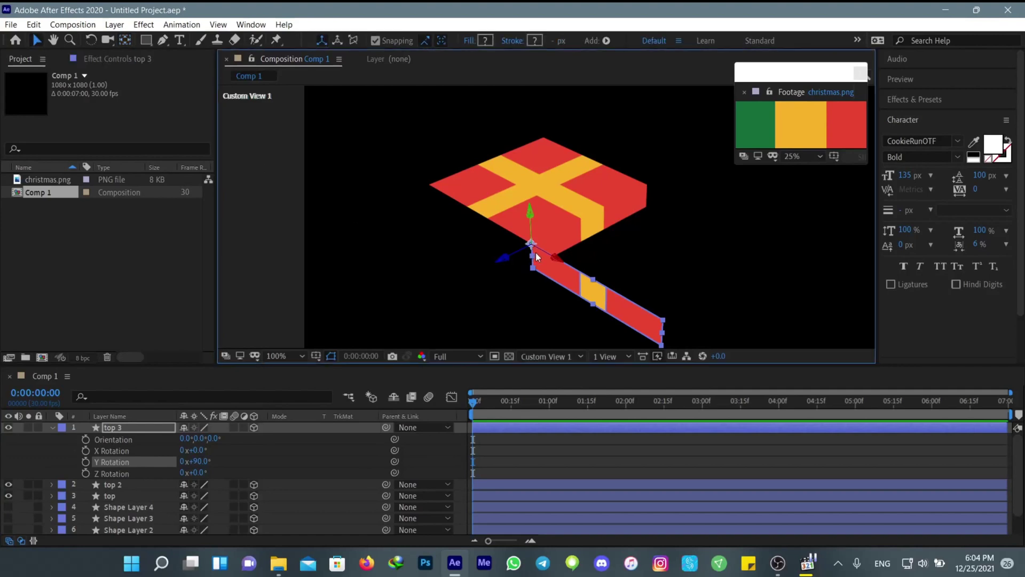
pyautogui.moveTo(538, 256); pyautogui.dragTo(414, 190)
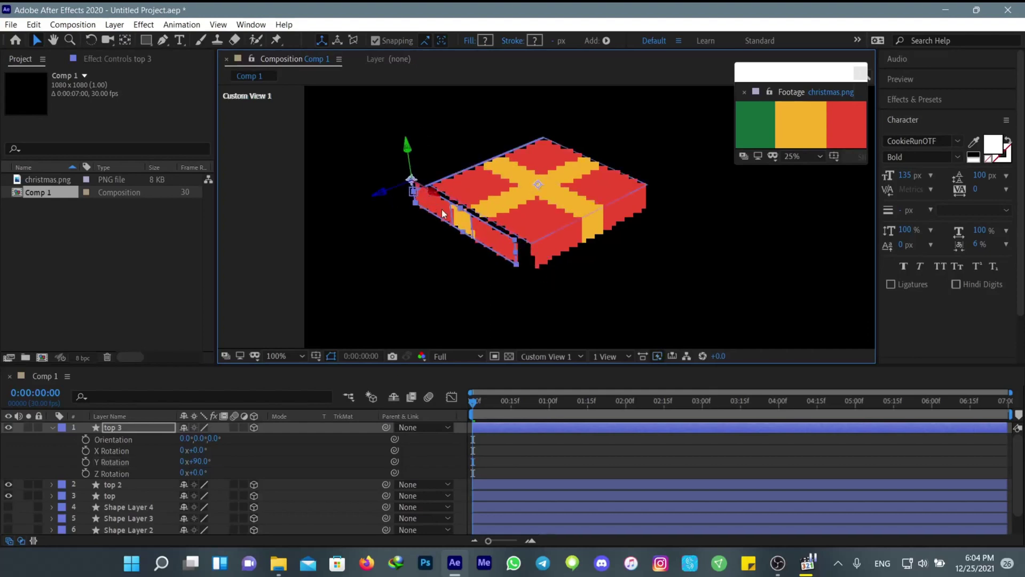
pyautogui.moveTo(509, 244); pyautogui.dragTo(521, 249)
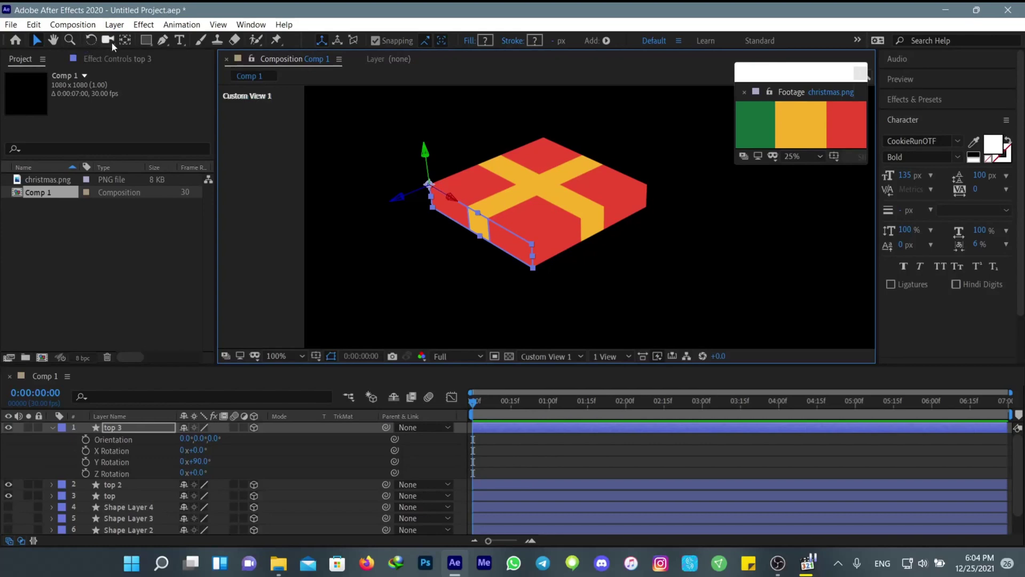
# - Snap top 3's anchor point to its upper edge at the ribbon with the Pan Behind tool, and deselect the layer
pyautogui.click(125, 39)
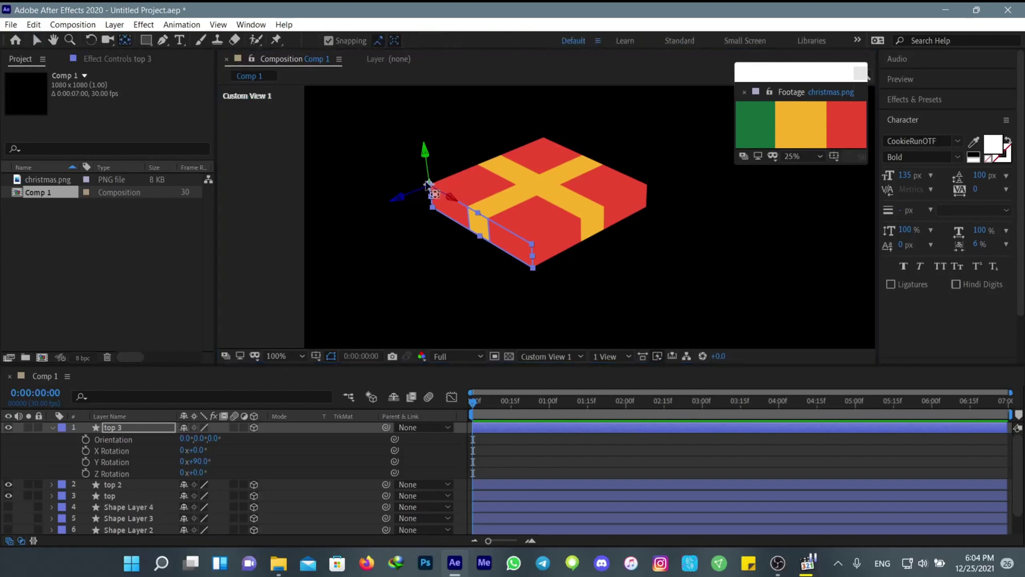
pyautogui.moveTo(428, 184); pyautogui.dragTo(477, 212)
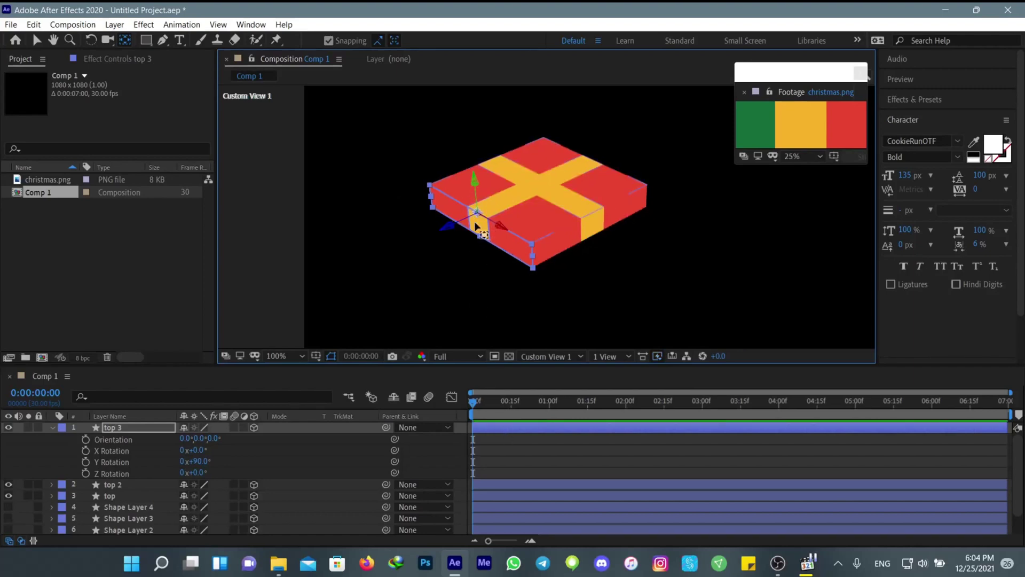
pyautogui.click(508, 463)
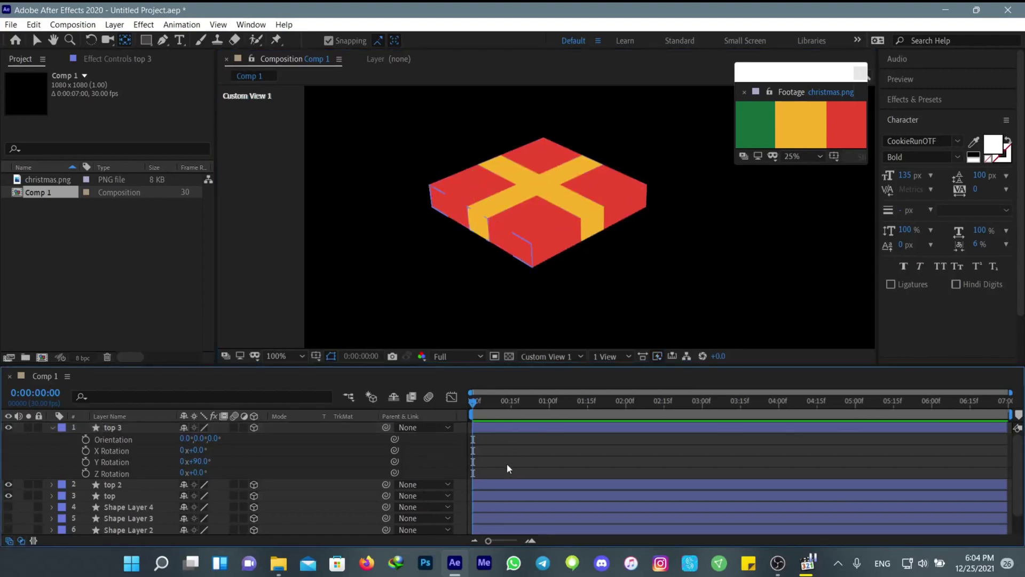
# - Duplicate top 3, snap the copy to the lid's opposite back-right edge, and collapse top 3
pyautogui.click(509, 432)
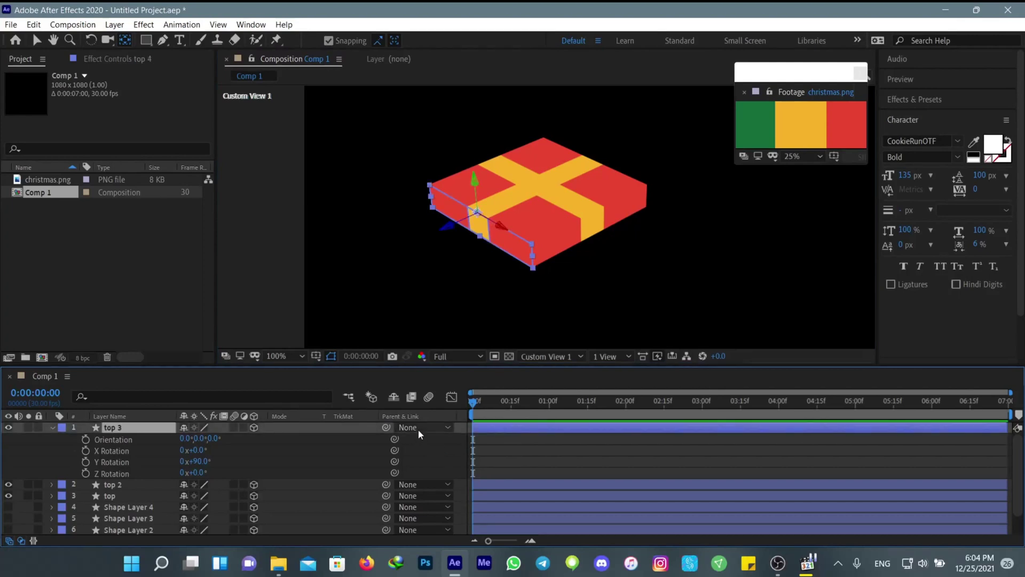
pyautogui.hotkey('ctrl', 'd')
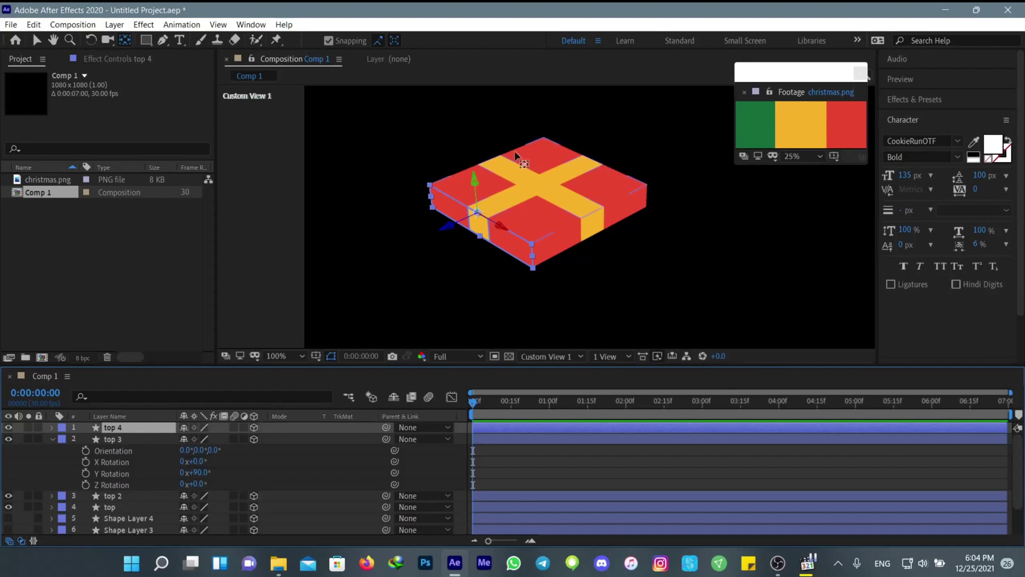
pyautogui.click(38, 41)
pyautogui.click(517, 251)
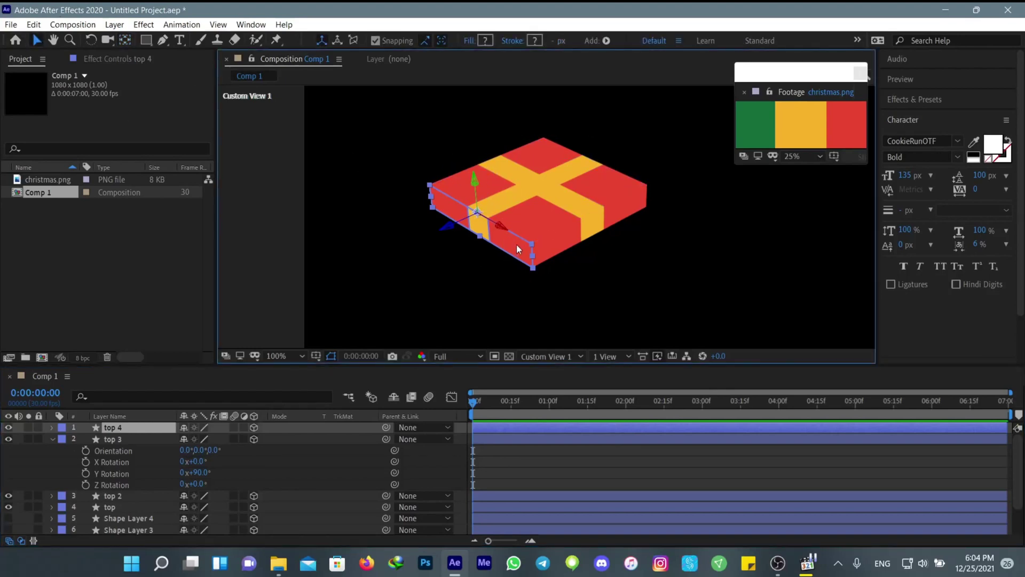
pyautogui.moveTo(516, 250); pyautogui.dragTo(631, 188)
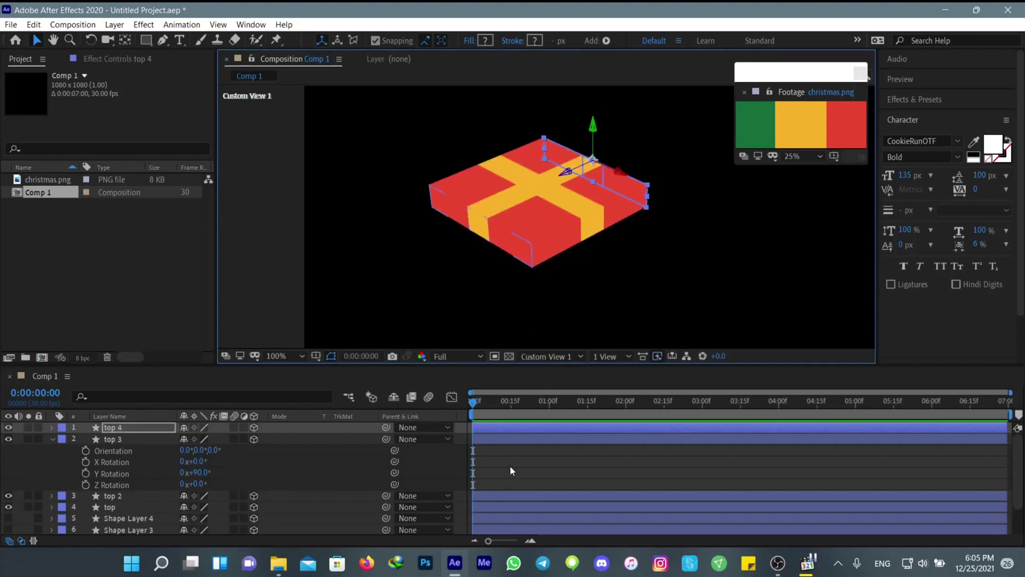
pyautogui.click(51, 438)
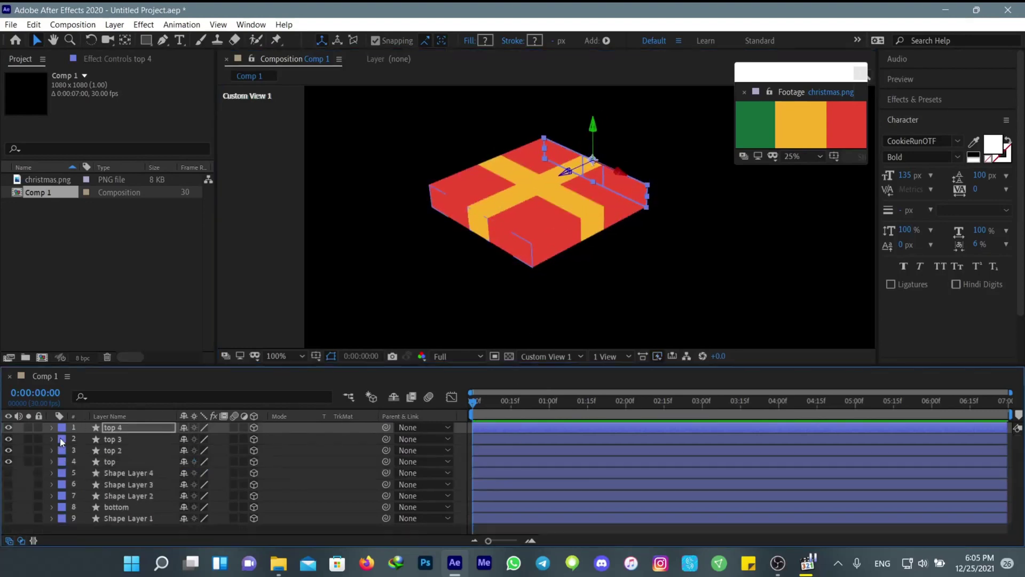
# - Duplicate top 2 and snap the copy to the lid's opposite back-left edge to close the fourth side
pyautogui.click(124, 450)
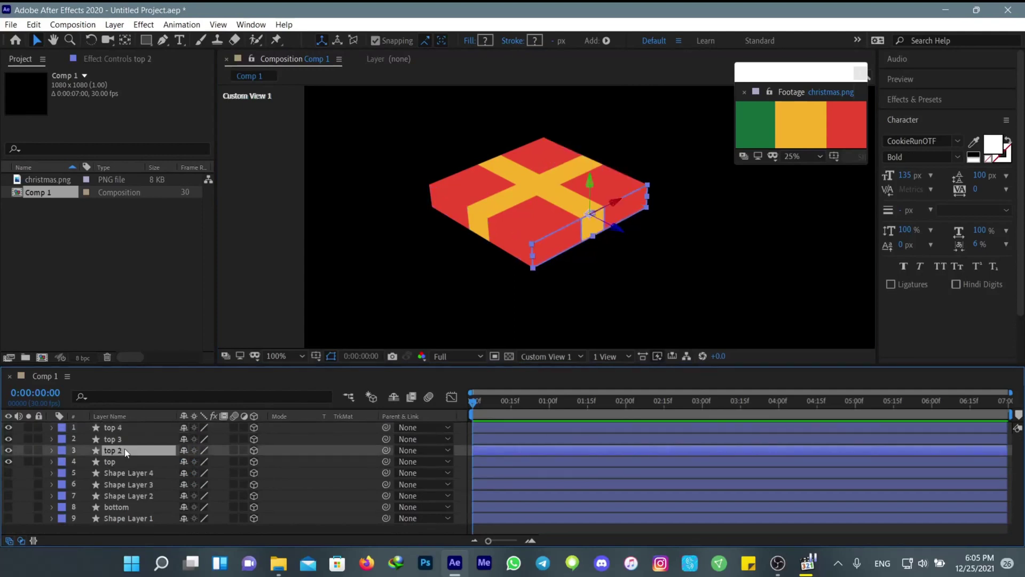
pyautogui.hotkey('ctrl', 'd')
pyautogui.moveTo(537, 245); pyautogui.dragTo(447, 182)
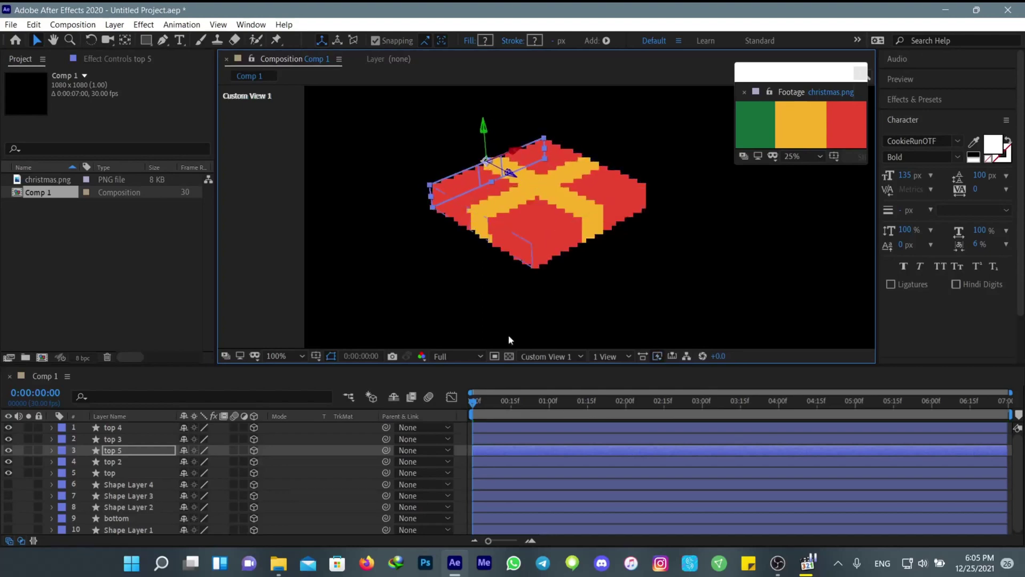
pyautogui.click(386, 259)
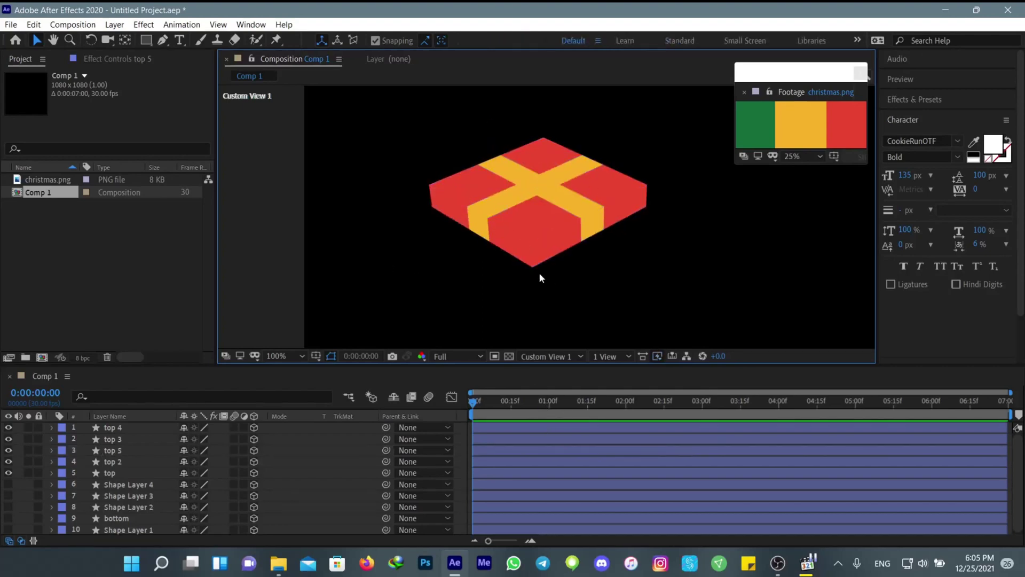
# - Try to flip top 4 by setting its X Rotation to 180°
pyautogui.click(140, 428)
pyautogui.press('r')
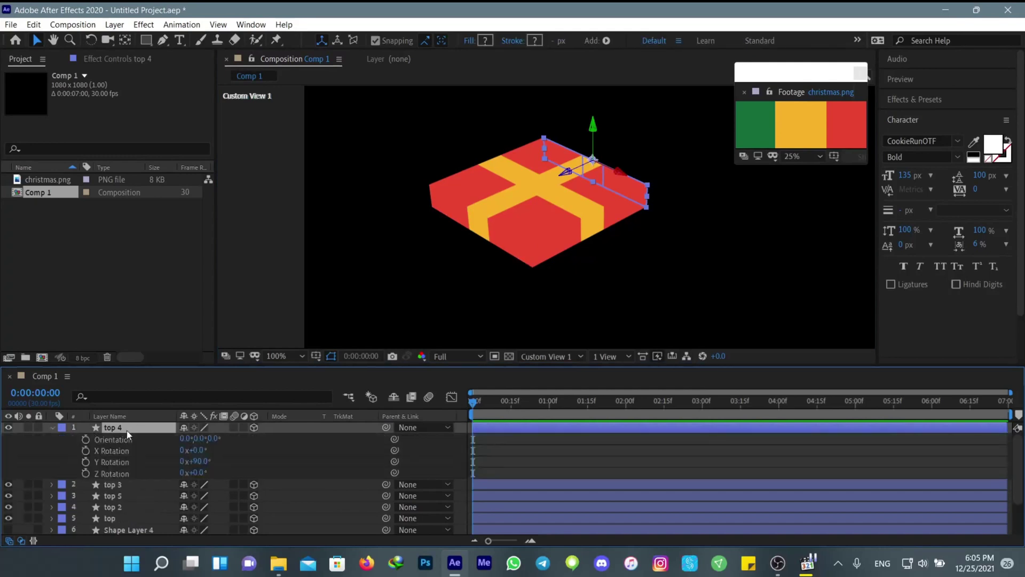
pyautogui.click(199, 451)
pyautogui.write('180')
pyautogui.press('Return')
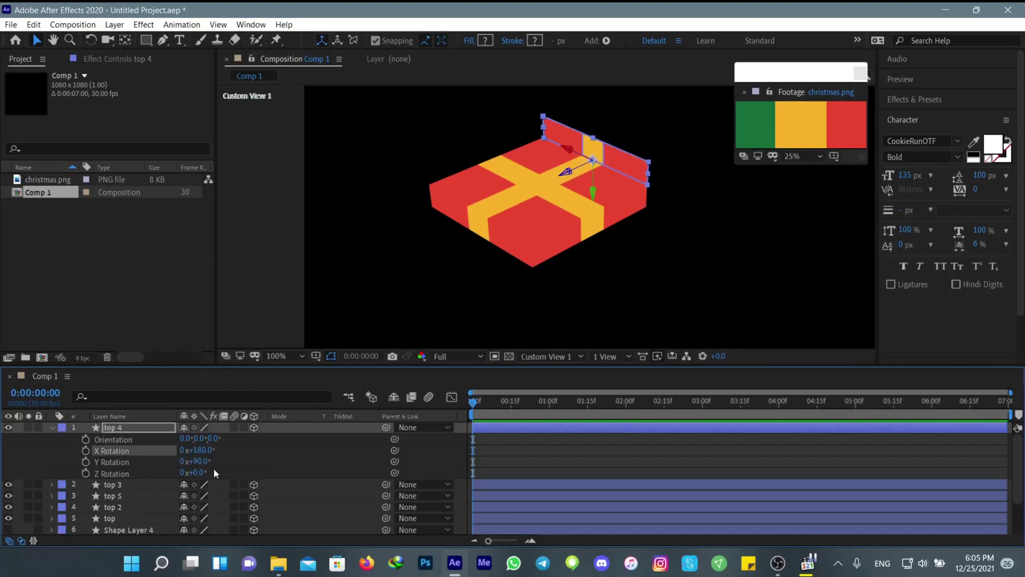
# - Restore top 4's X Rotation to 0°, keep its Y Rotation at 90°, and collapse the layer
pyautogui.click(196, 450)
pyautogui.write('0')
pyautogui.press('Tab')
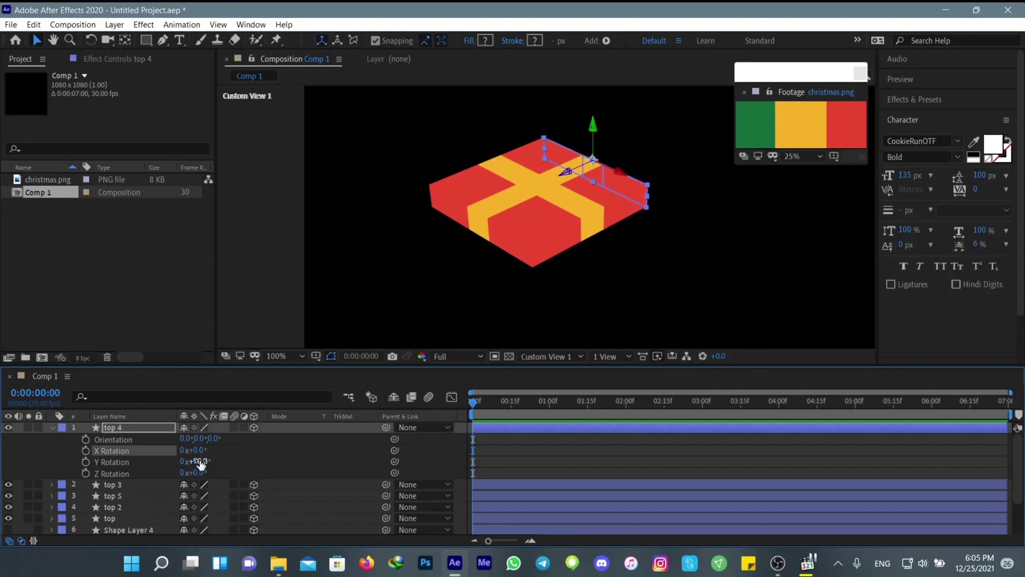
pyautogui.write('90')
pyautogui.press('Return')
pyautogui.click(51, 428)
# - Try a Y Rotation of 90° on top 5, the side on the lid's back-left edge
pyautogui.click(121, 443)
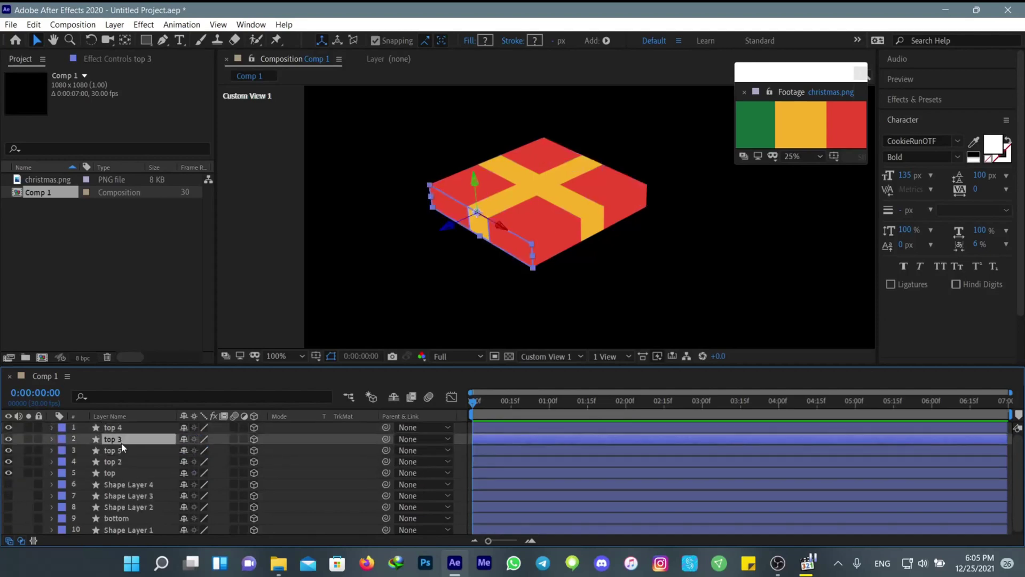
pyautogui.click(120, 451)
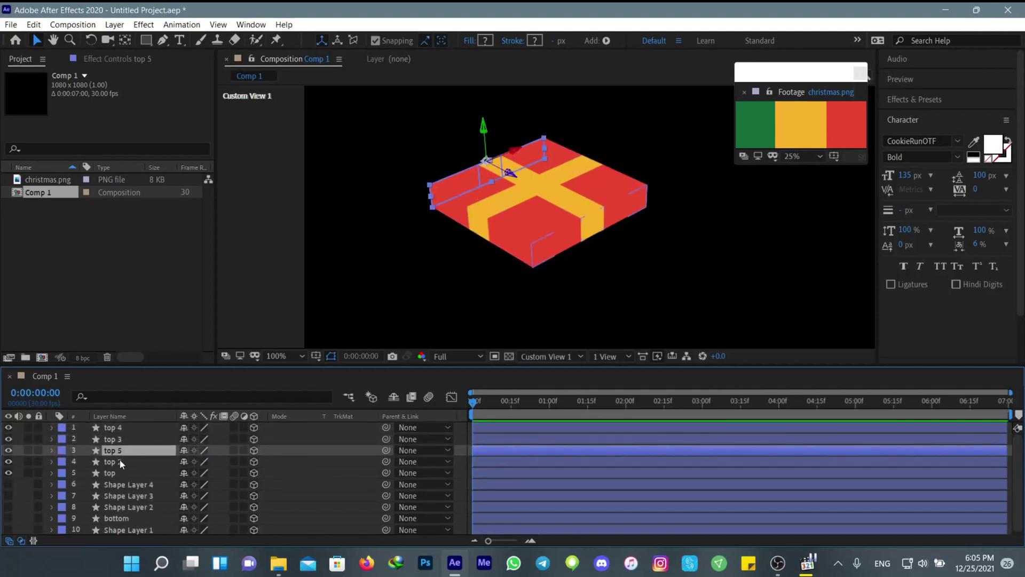
pyautogui.press('r')
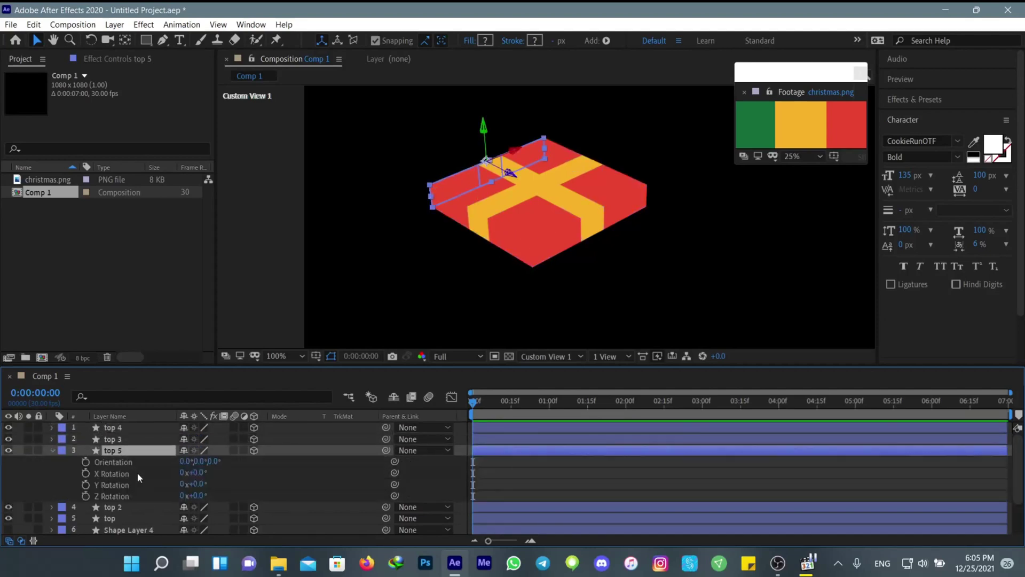
pyautogui.click(197, 484)
pyautogui.write('90')
pyautogui.press('Return')
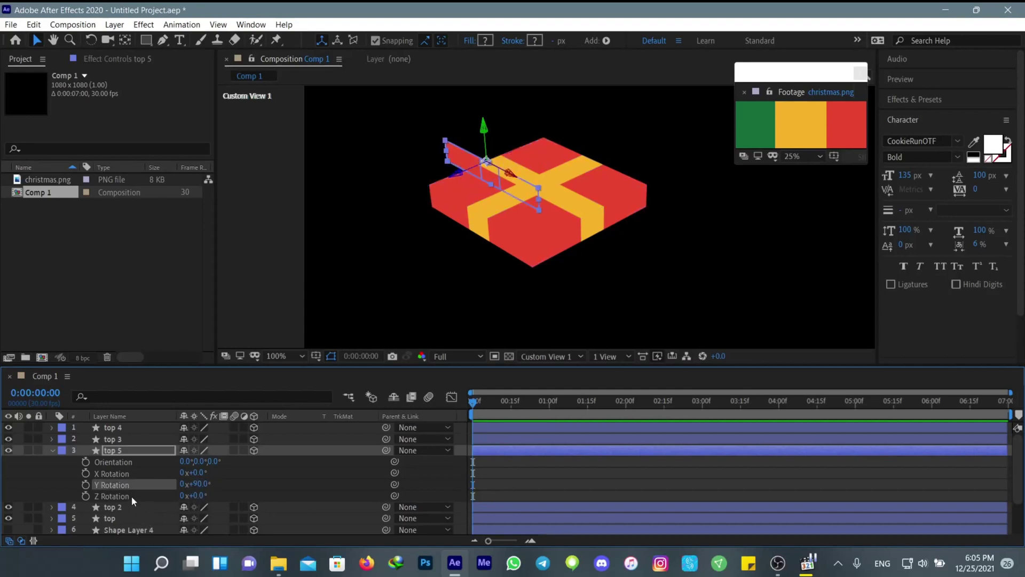
# - Set the Y Rotation of top 5 to 180° so it faces outward, and deselect the layer
pyautogui.click(205, 483)
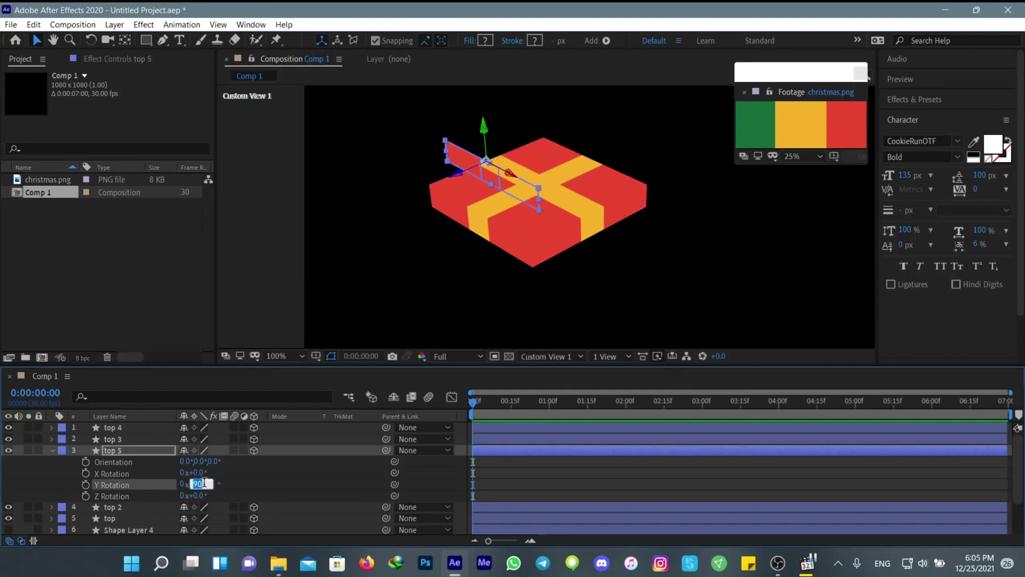
pyautogui.write('180')
pyautogui.press('Return')
pyautogui.click(521, 479)
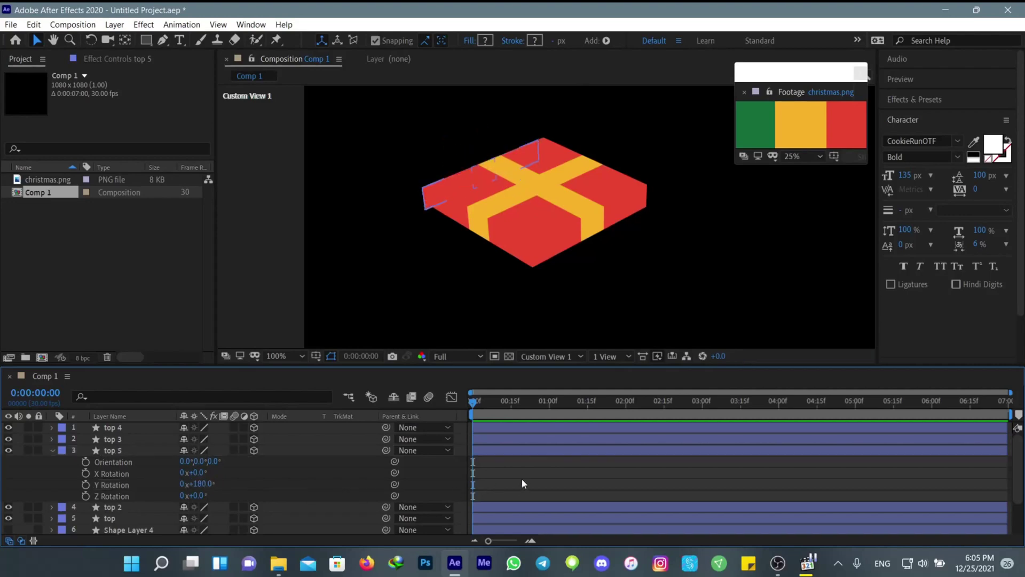
# - Shift top 5 along its X axis to realign it with the lid's back-left edge, and collapse the layer
pyautogui.click(427, 204)
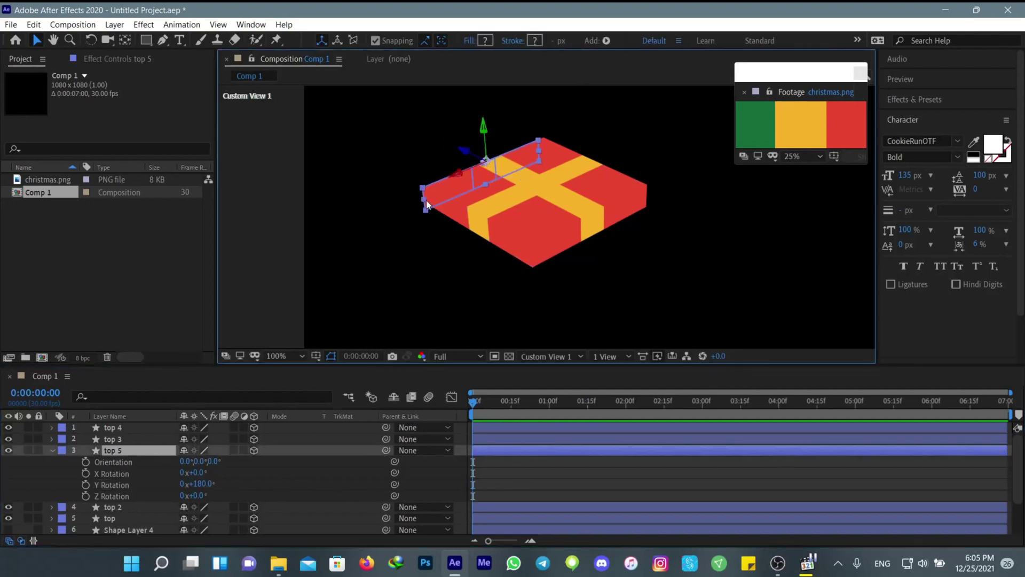
pyautogui.moveTo(455, 174); pyautogui.dragTo(461, 171)
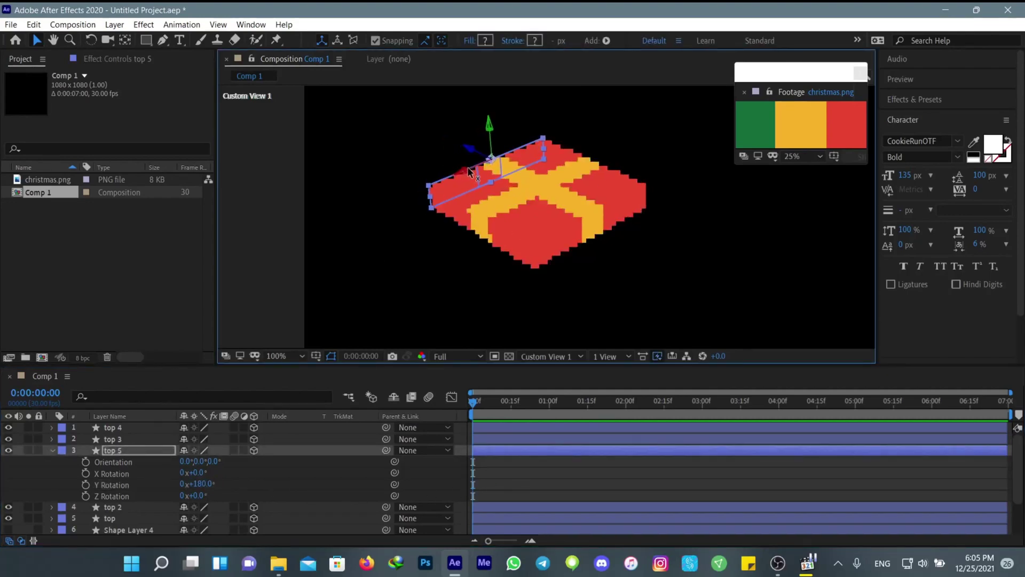
pyautogui.click(514, 507)
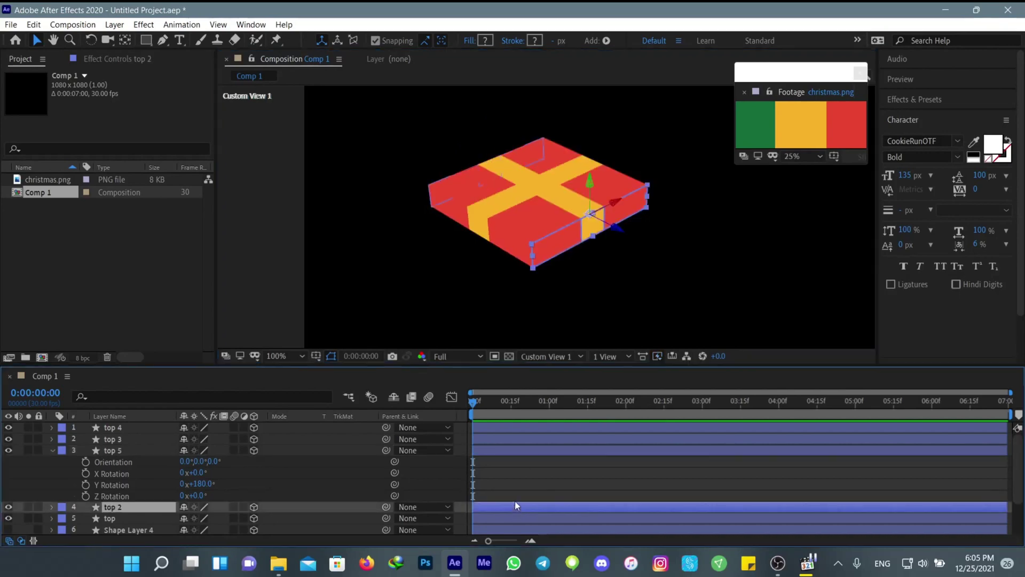
pyautogui.click(494, 486)
pyautogui.click(51, 449)
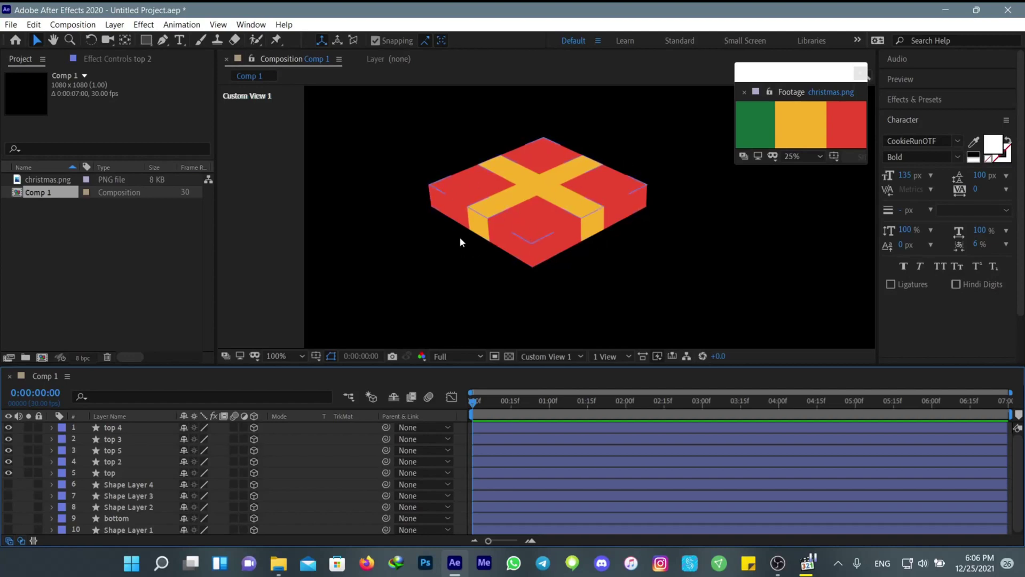
# - Draw a small curved path with the Pen tool from the ribbon crossing on a new shape layer, and make that layer 3D
pyautogui.click(163, 40)
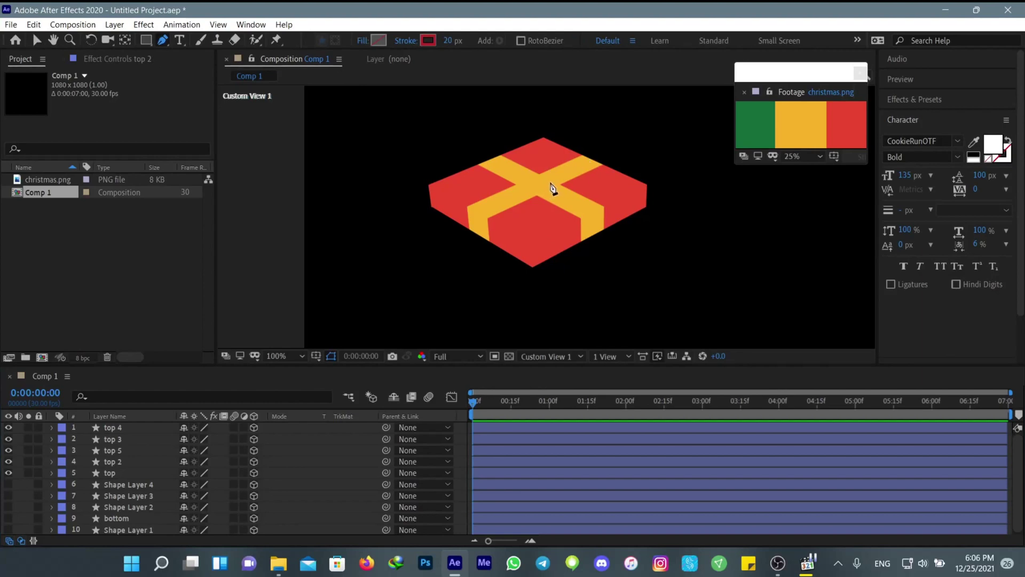
pyautogui.click(548, 181)
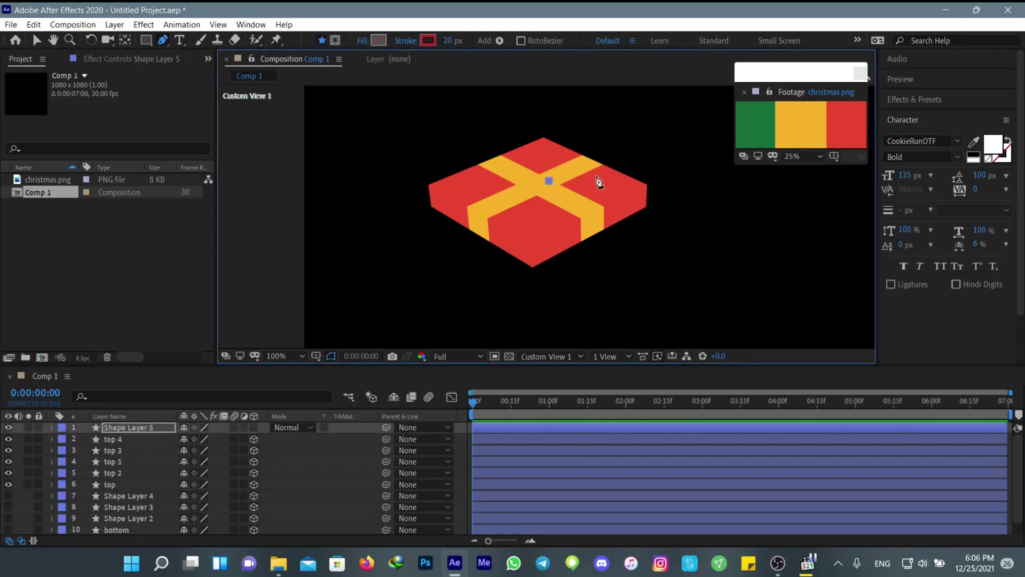
pyautogui.moveTo(601, 170); pyautogui.dragTo(618, 149)
pyautogui.moveTo(617, 150); pyautogui.dragTo(611, 144)
pyautogui.click(254, 427)
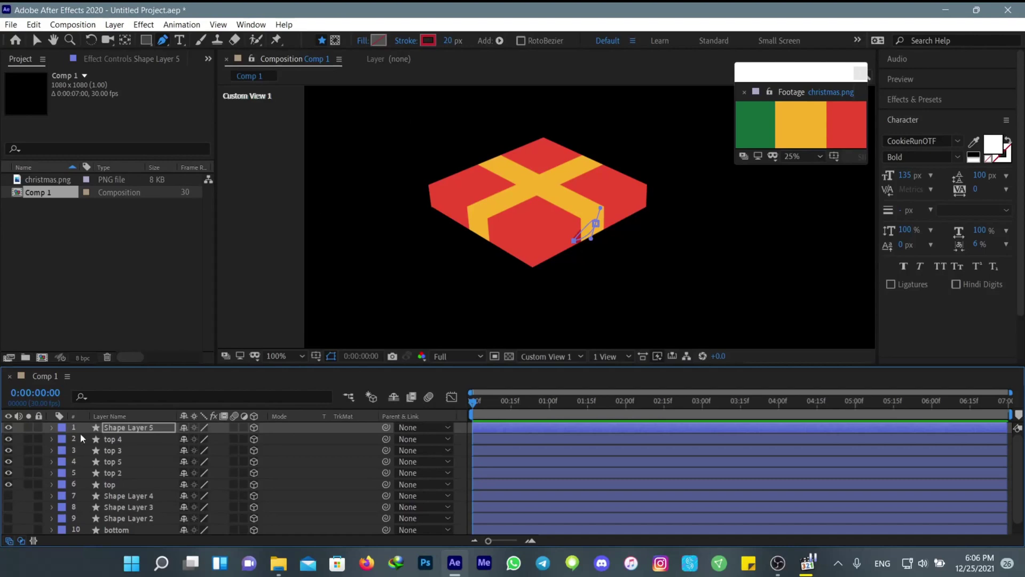
# - Delete Fill 1 from Shape 1 in Shape Layer 5 and open the Stroke 1 properties
pyautogui.click(51, 429)
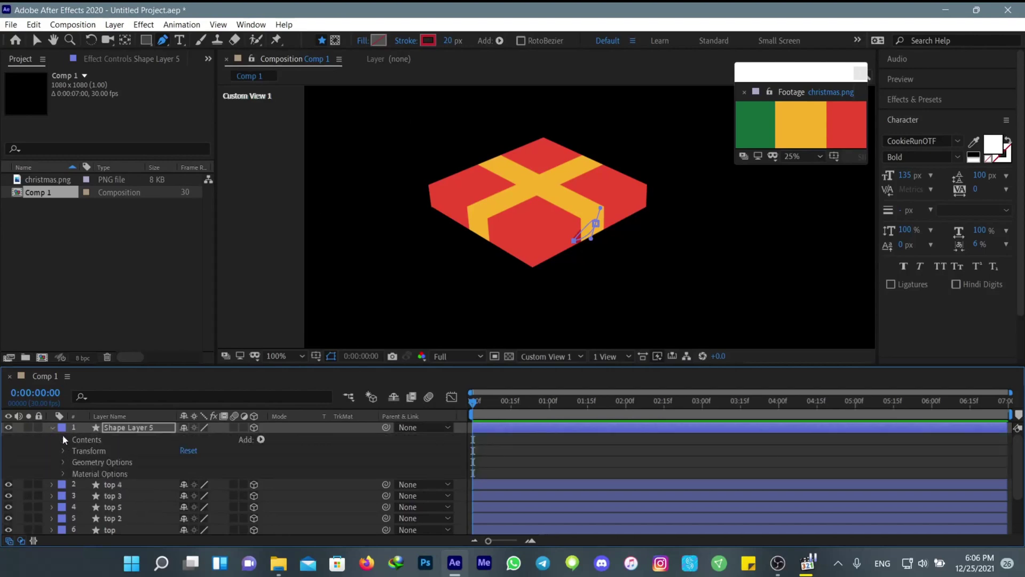
pyautogui.click(63, 439)
pyautogui.click(75, 452)
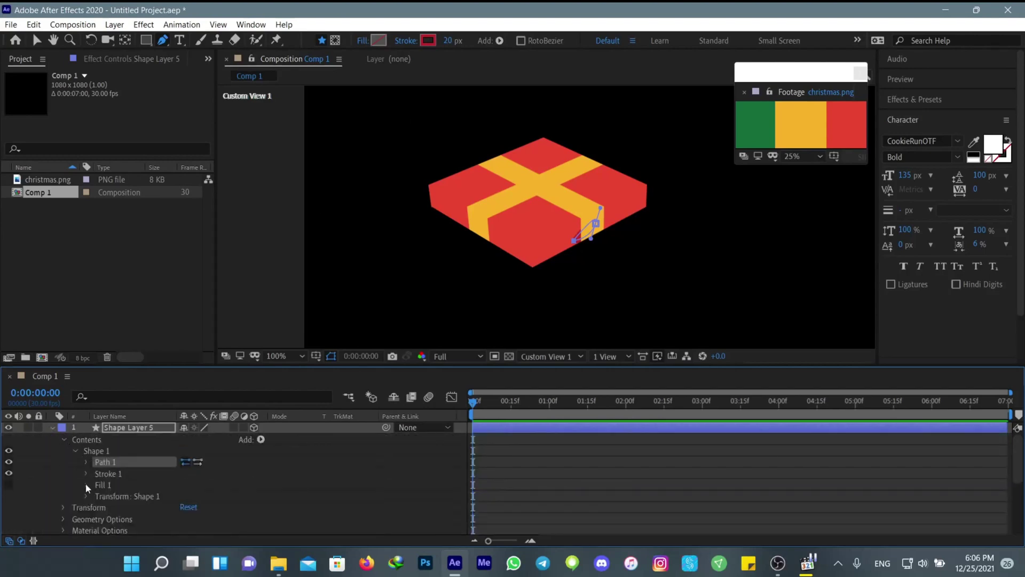
pyautogui.click(105, 486)
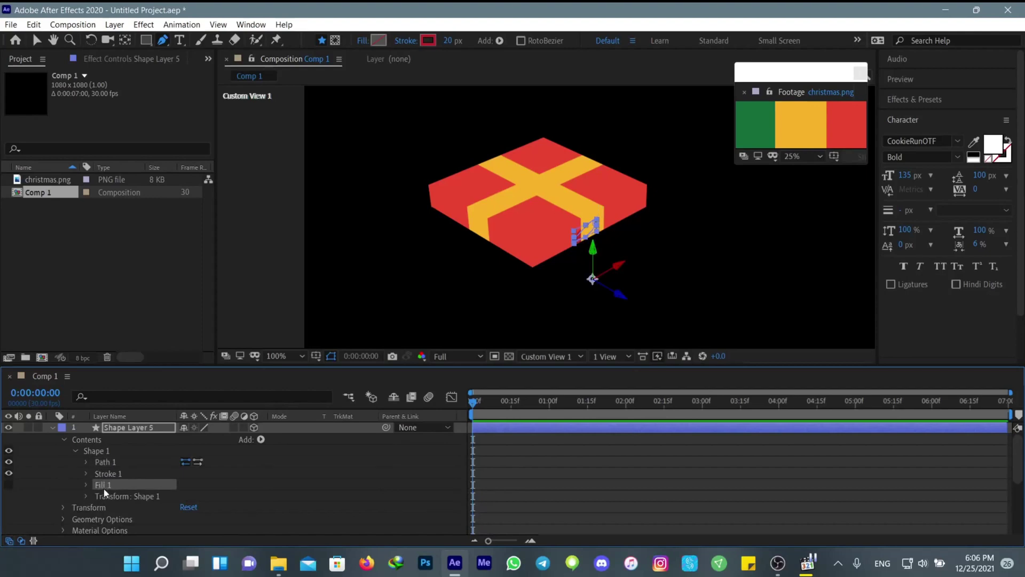
pyautogui.press('Delete')
pyautogui.click(84, 474)
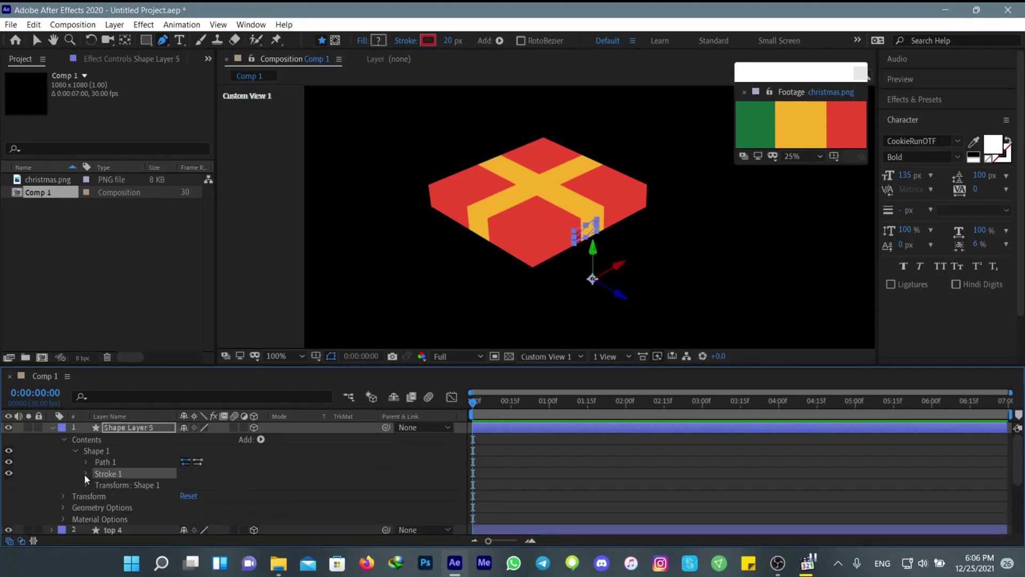
# - Sample the ribbon's yellow as the Stroke 1 color in Shape Layer 5 and set the Stroke Width to 0.25
pyautogui.click(86, 474)
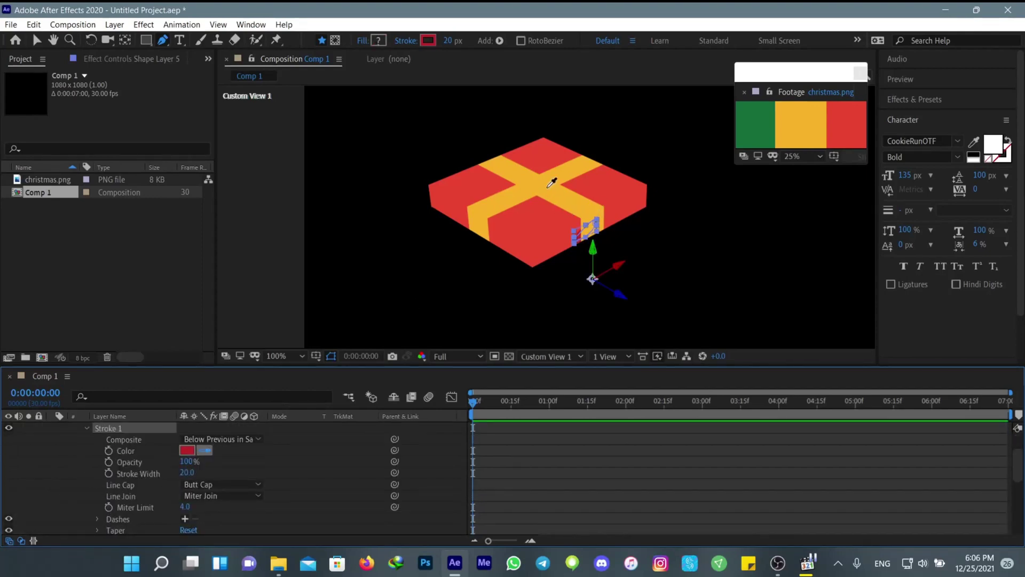
pyautogui.click(552, 182)
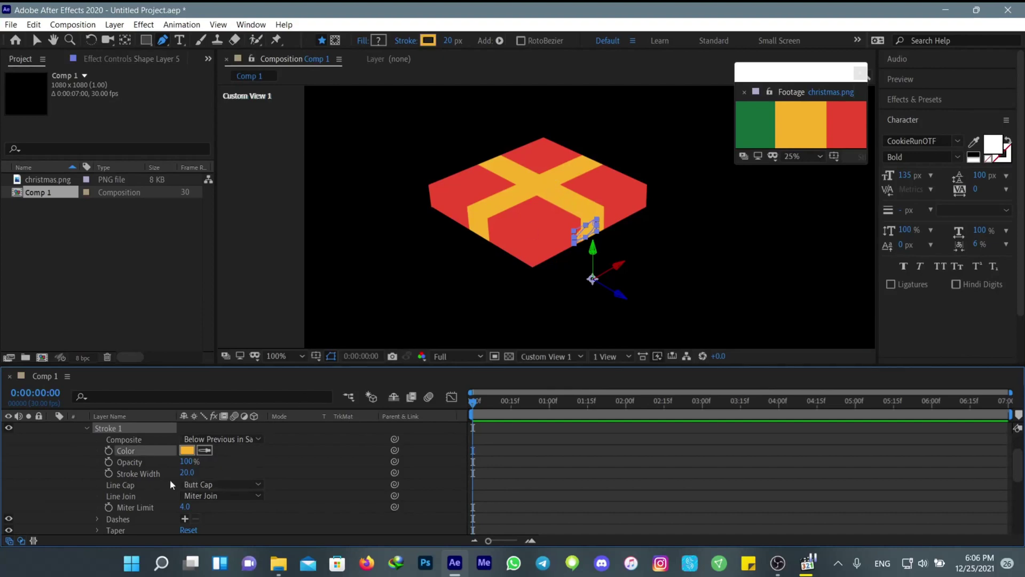
pyautogui.click(186, 472)
pyautogui.write('0')
pyautogui.click(270, 477)
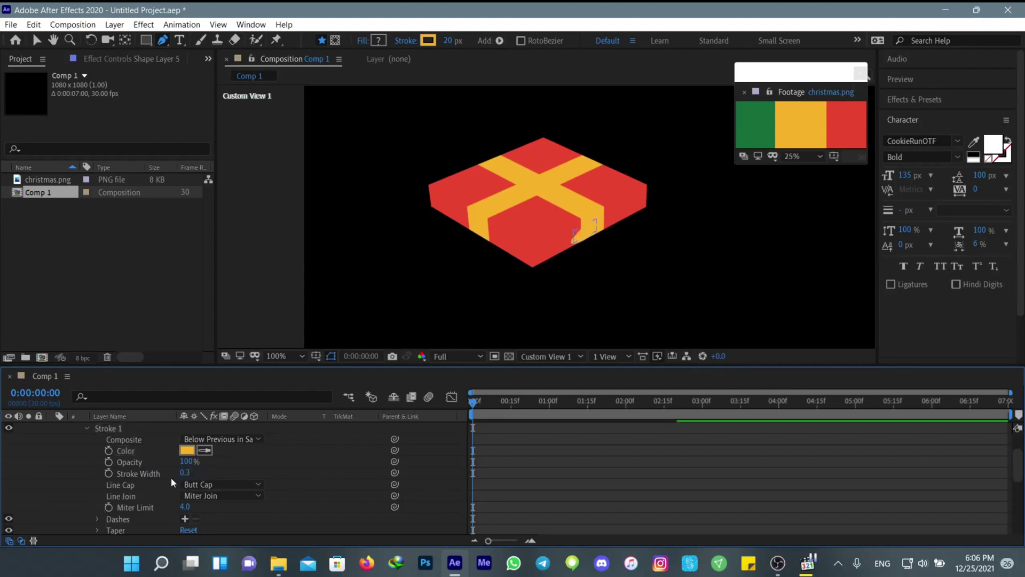
# - Set the Extrusion Depth of Shape Layer 5 to 100 in its Geometry Options
pyautogui.click(87, 428)
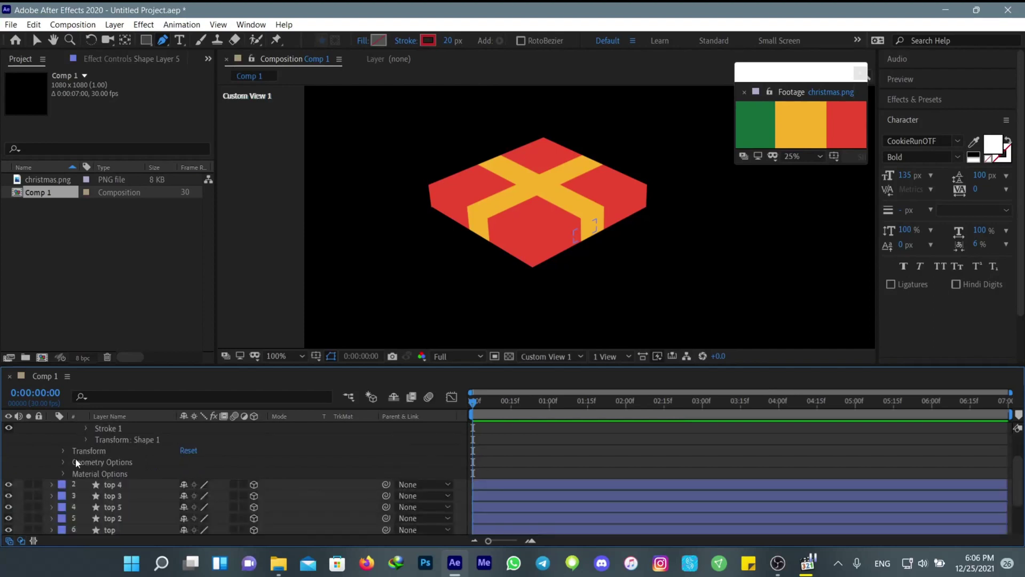
pyautogui.click(62, 463)
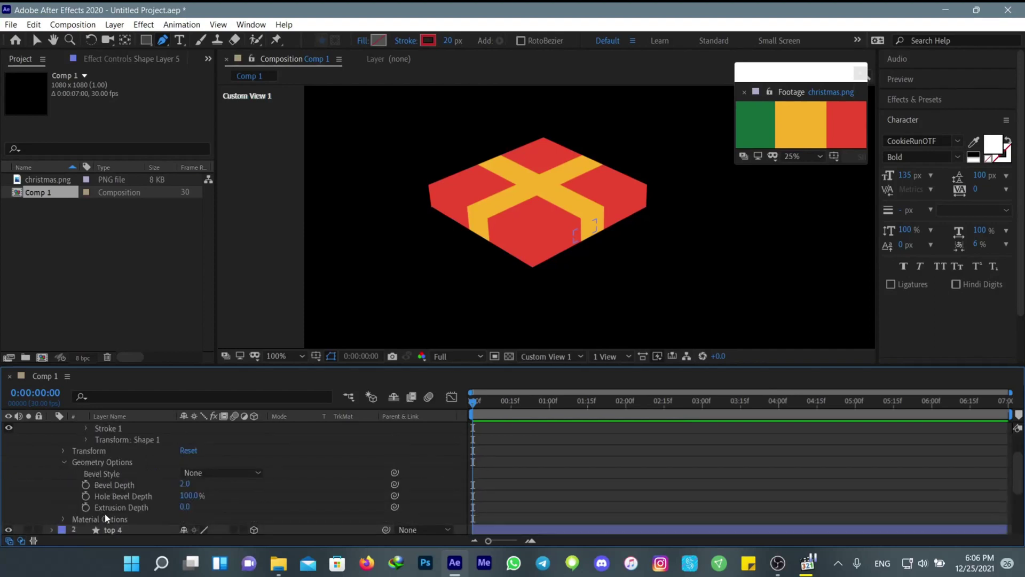
pyautogui.click(185, 507)
pyautogui.write('100')
pyautogui.press('Return')
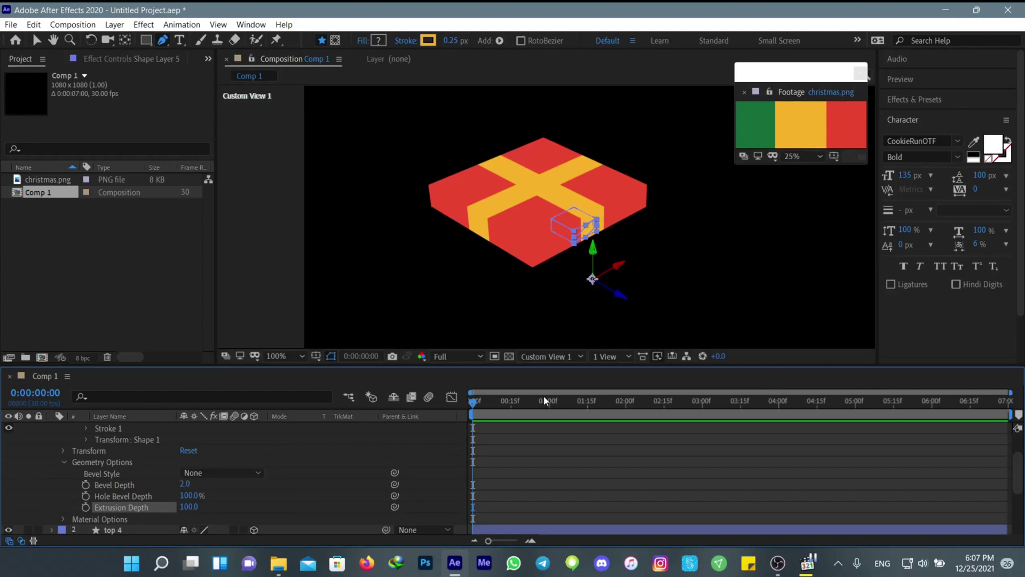
# - In the Top view, move the extruded bow shape back along its Z axis from the lid's front edge to the ribbon crossing
pyautogui.click(565, 356)
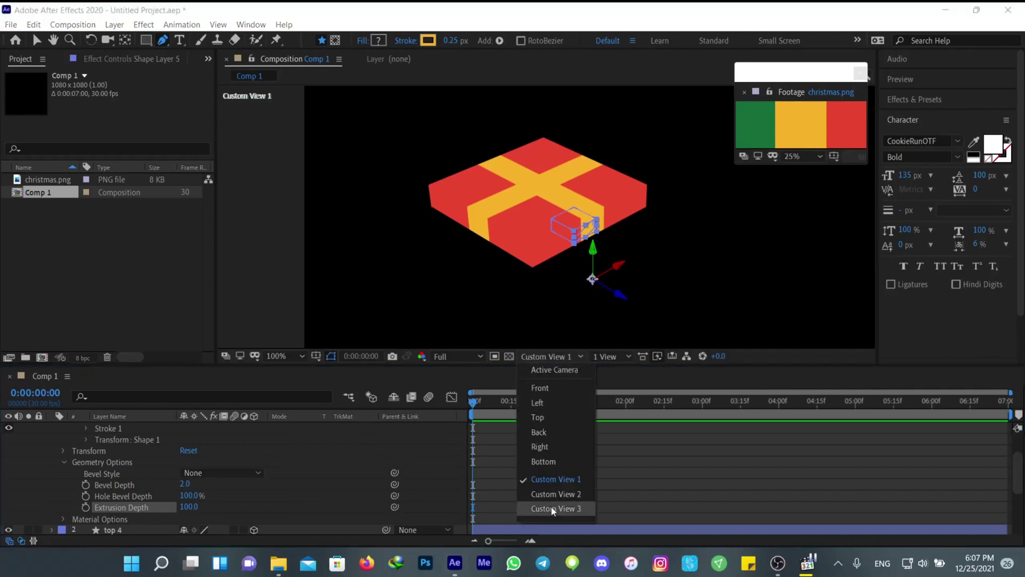
pyautogui.click(551, 417)
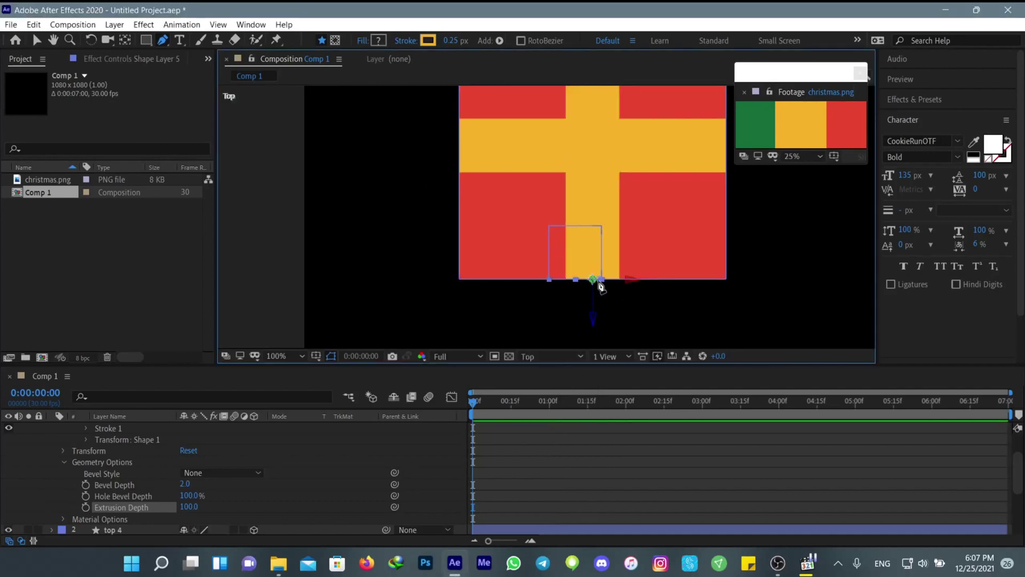
pyautogui.press('v')
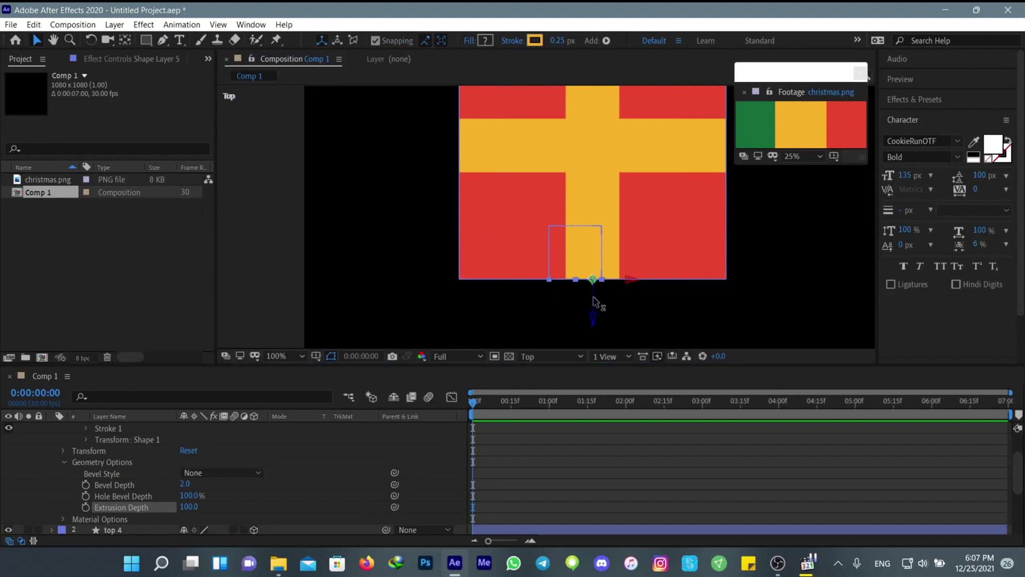
pyautogui.moveTo(594, 302); pyautogui.dragTo(593, 184)
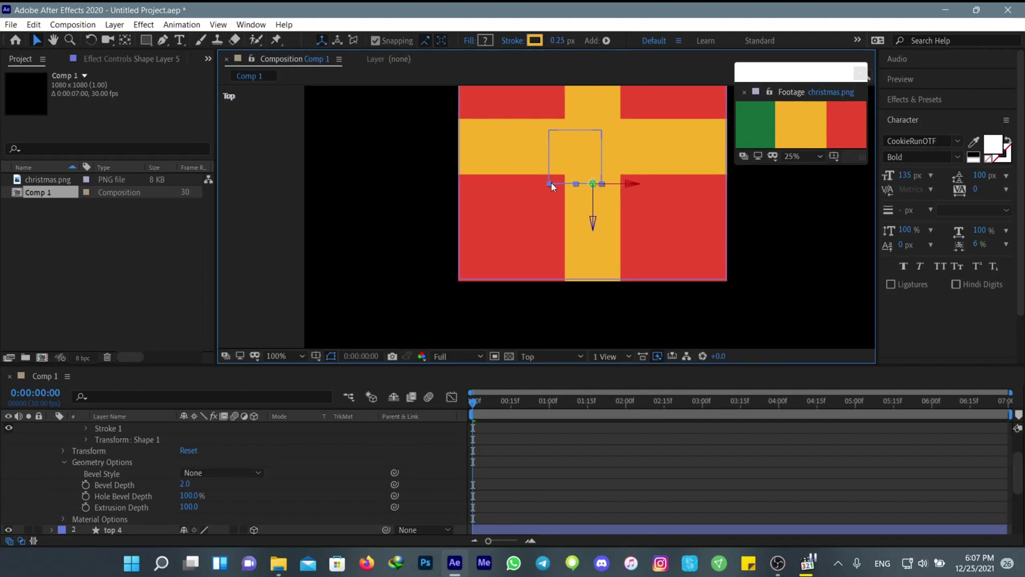
# - In the Active Camera view, raise the bow shape along its Y axis clear above the lid and deselect it
pyautogui.press(',')
pyautogui.click(569, 356)
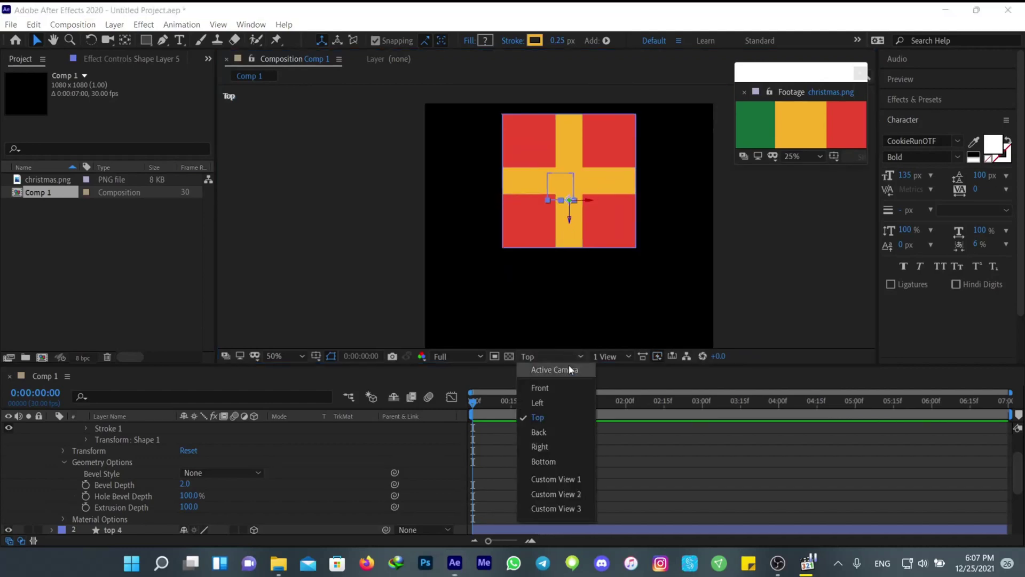
pyautogui.click(570, 375)
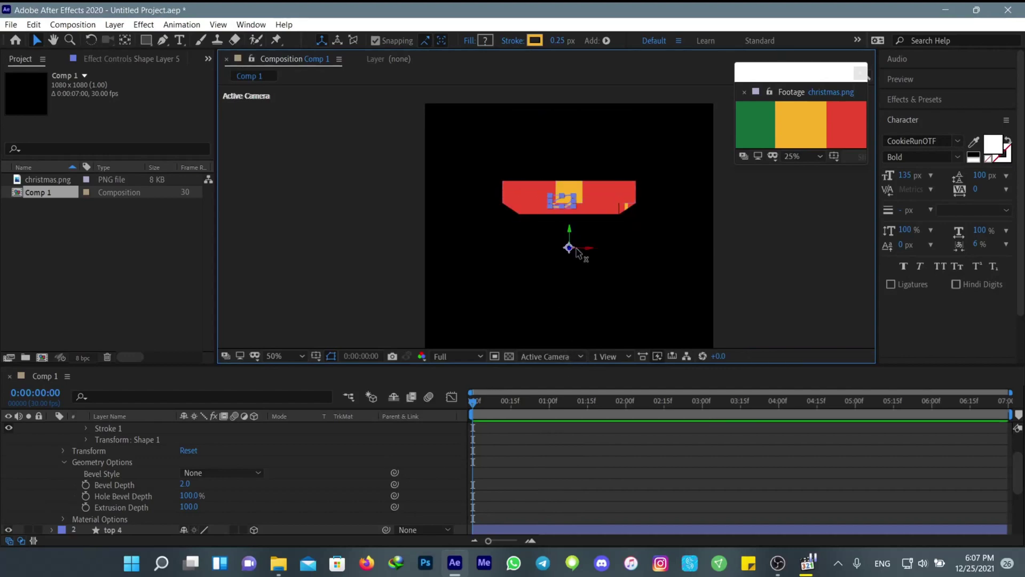
pyautogui.moveTo(569, 243); pyautogui.dragTo(556, 162)
pyautogui.click(585, 463)
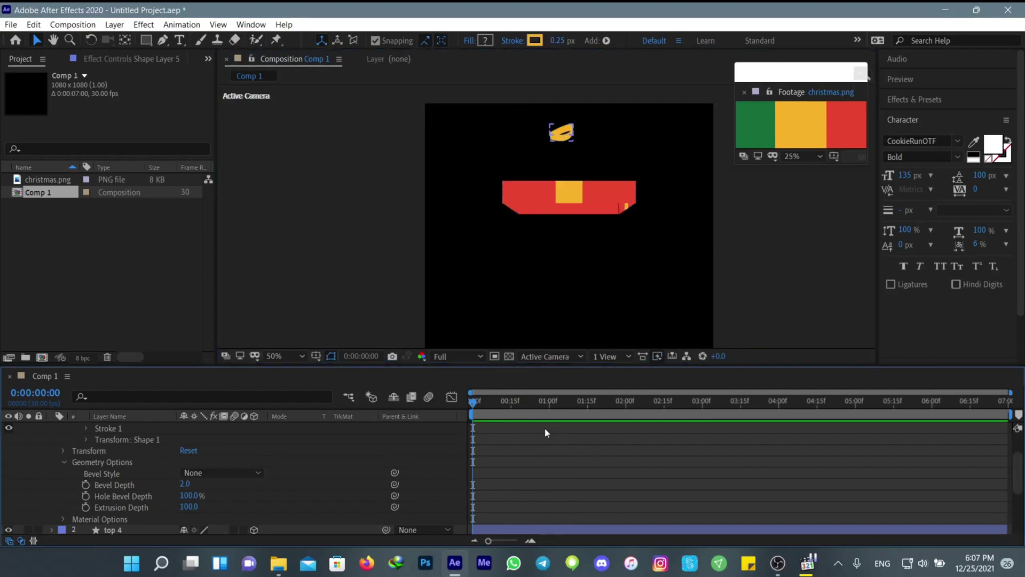
# - Move the bow shape's anchor point up onto the curved shape itself
pyautogui.click(125, 41)
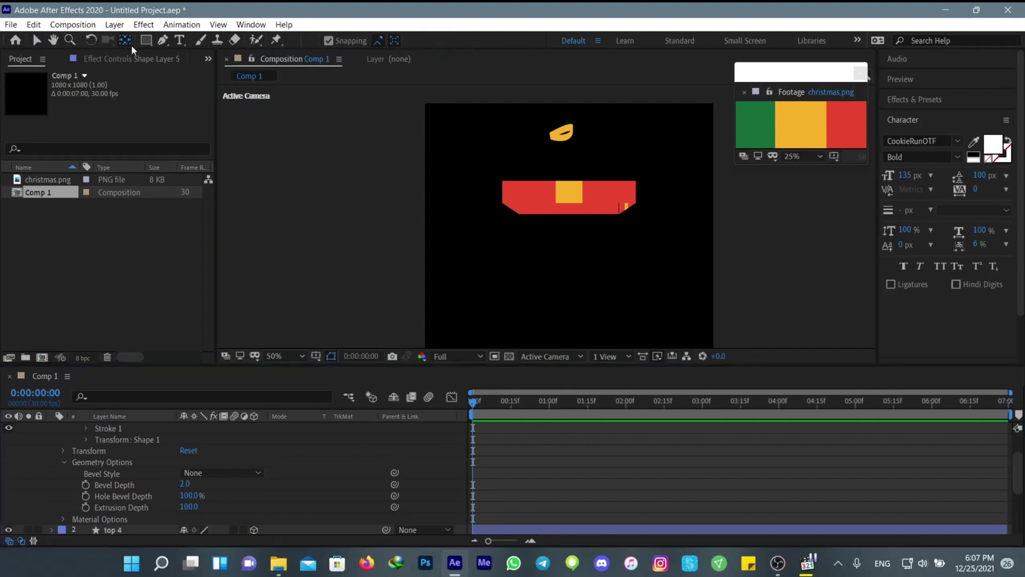
pyautogui.click(568, 140)
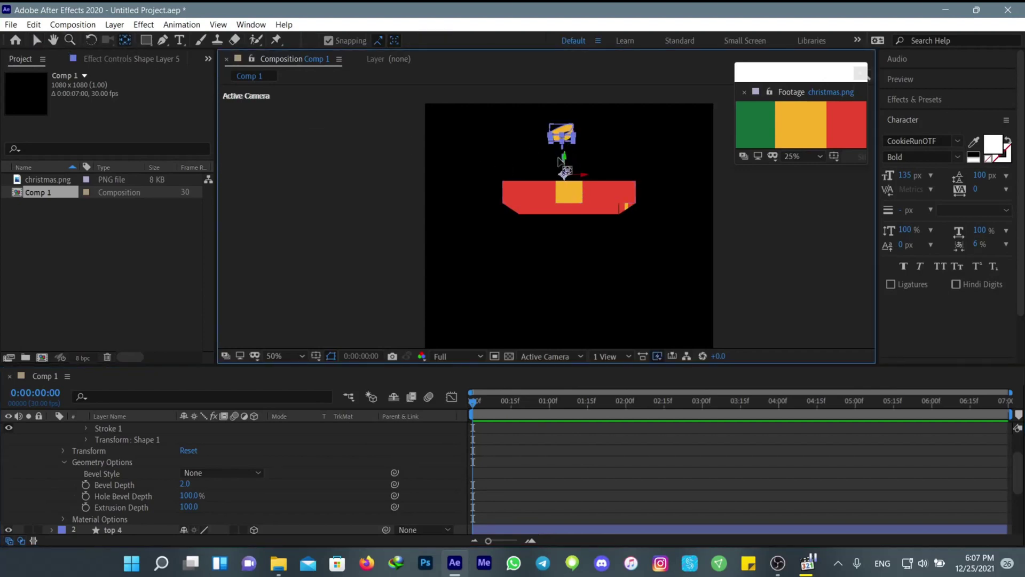
pyautogui.click(561, 140)
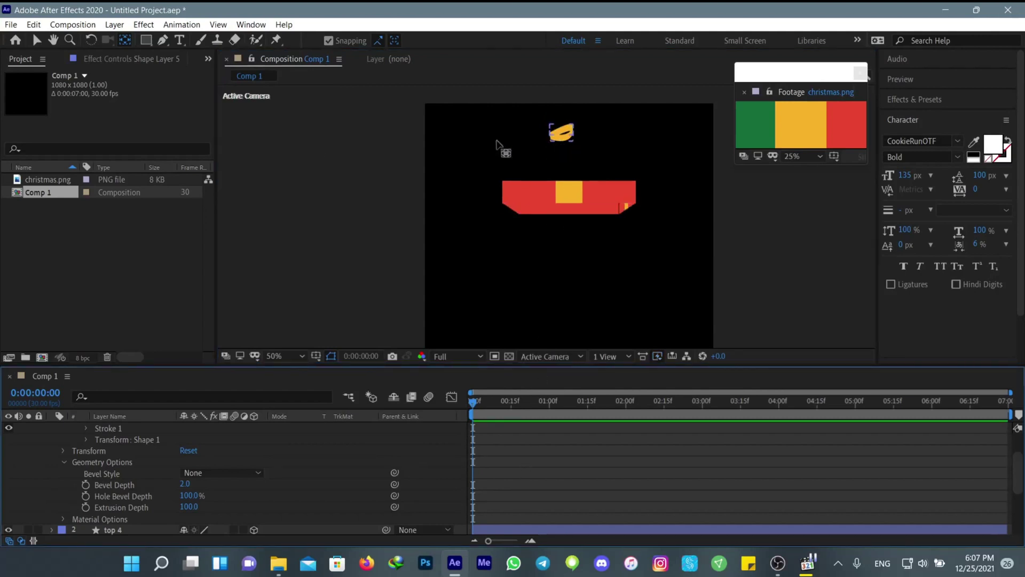
pyautogui.click(36, 40)
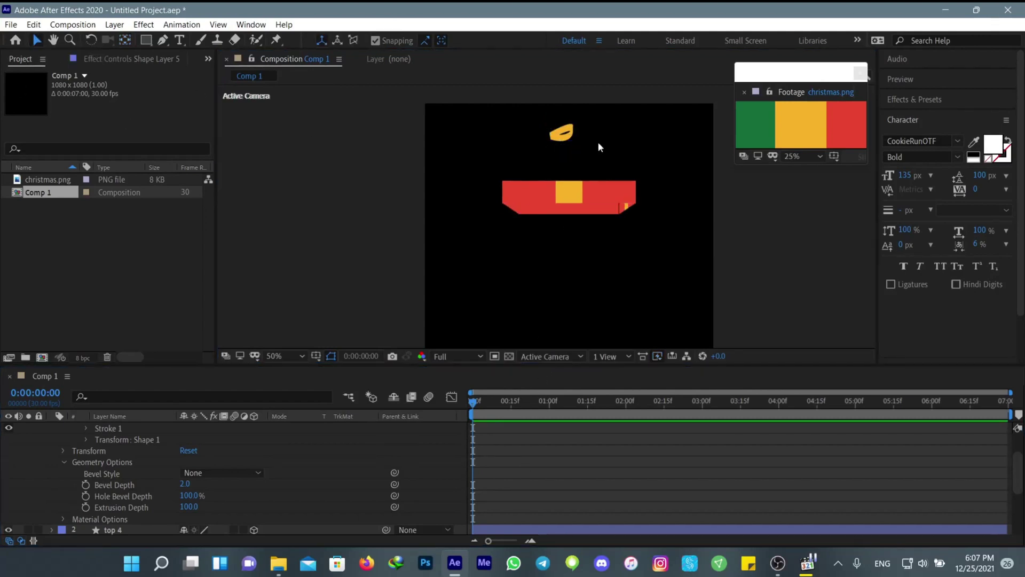
# - Lower the bow shape until it rests on top of the lid, and deselect it
pyautogui.click(552, 133)
pyautogui.moveTo(551, 118); pyautogui.dragTo(551, 163)
pyautogui.click(566, 459)
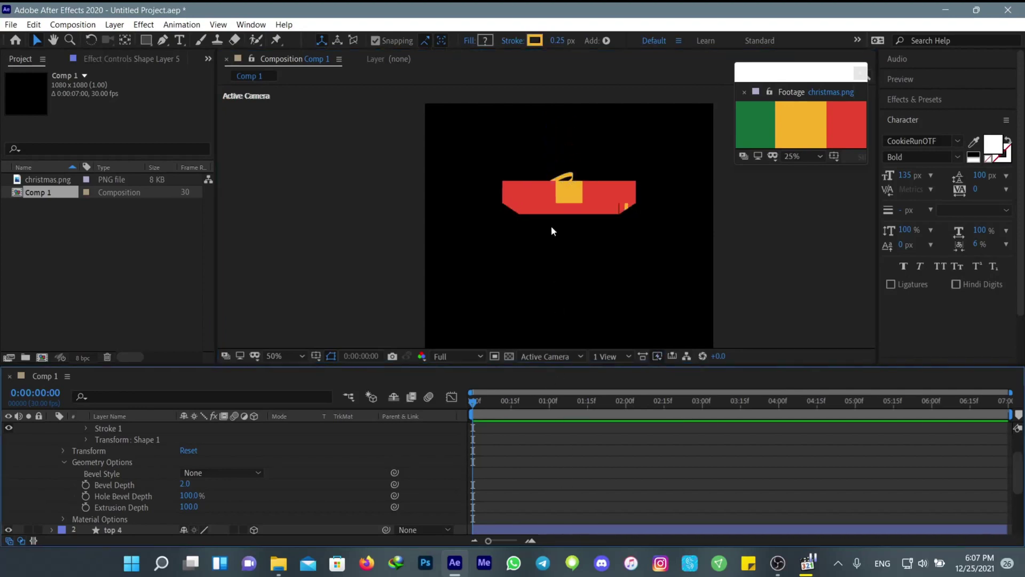
# - In the Top view, widen the bow loop and place it on the right arm of the ribbon beside the crossing, and check it in Active Camera
pyautogui.click(535, 358)
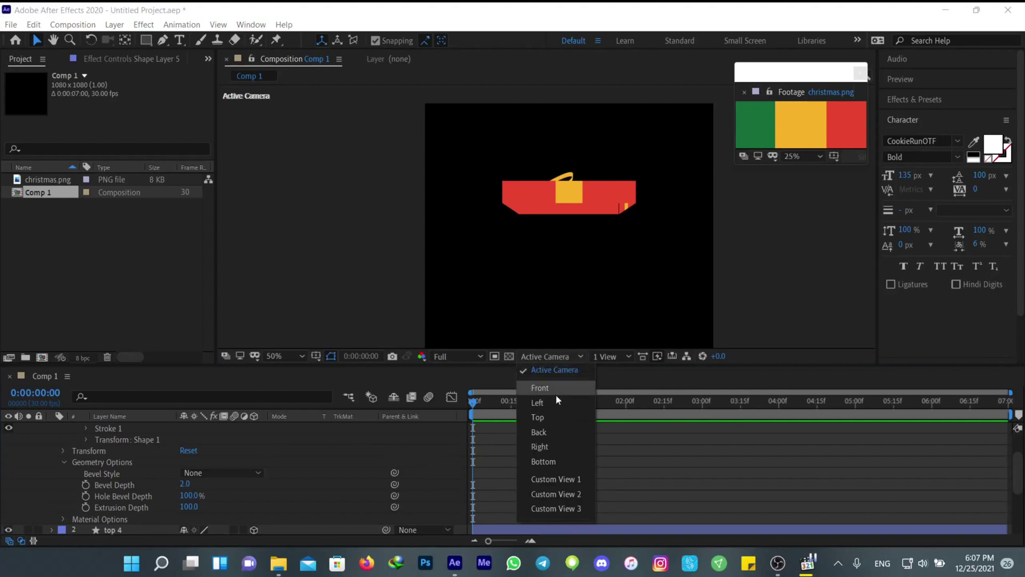
pyautogui.click(549, 416)
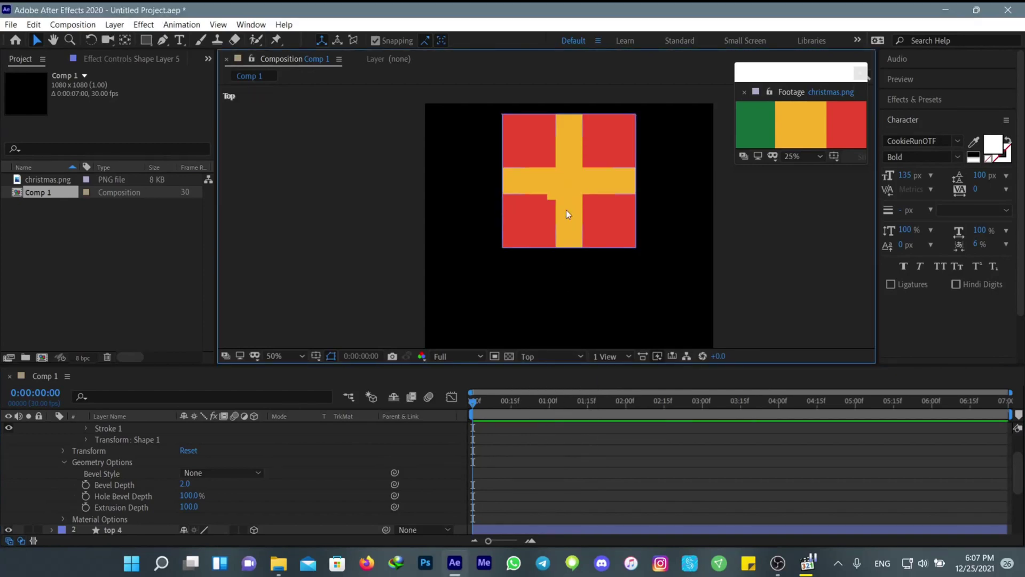
pyautogui.click(561, 188)
pyautogui.moveTo(569, 192); pyautogui.dragTo(599, 185)
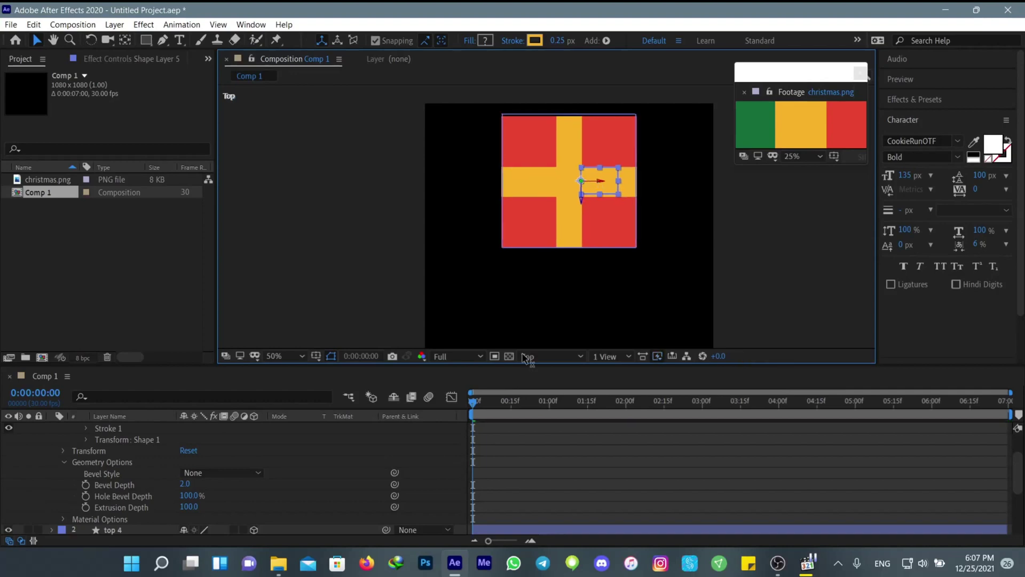
pyautogui.click(573, 356)
pyautogui.click(574, 369)
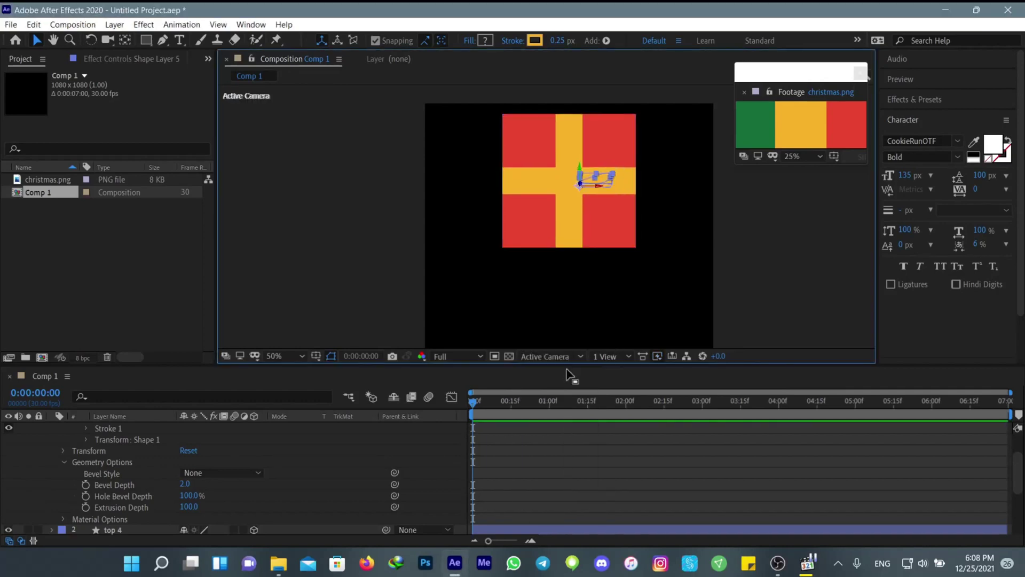
pyautogui.click(576, 468)
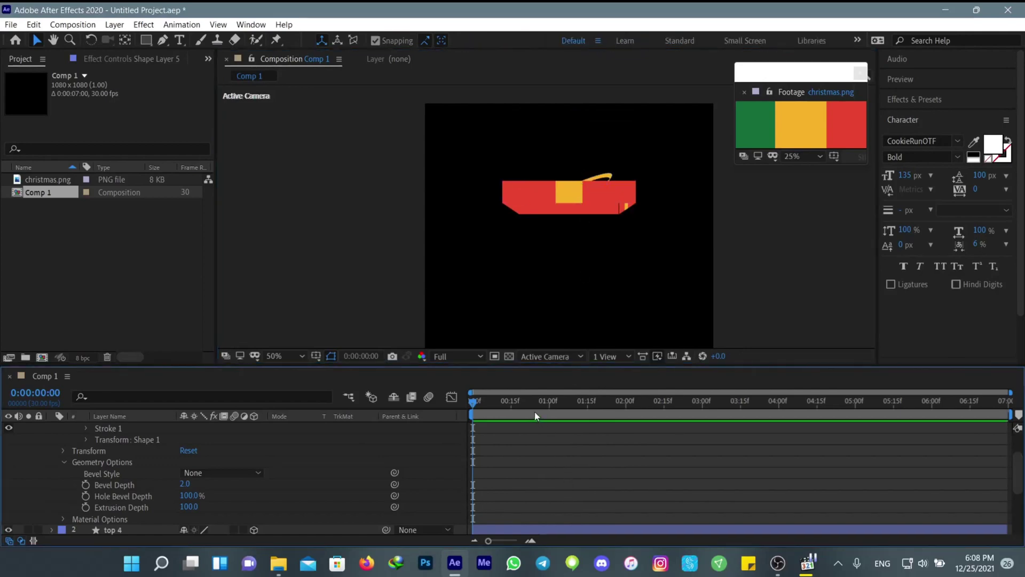
# - Return to the Top view and duplicate Shape Layer 5
pyautogui.click(542, 356)
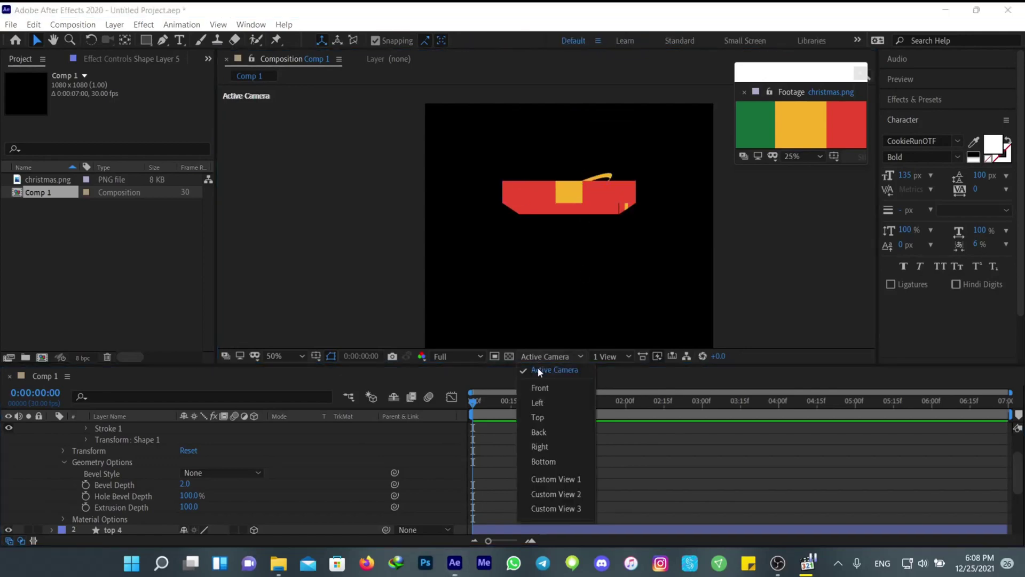
pyautogui.click(545, 415)
pyautogui.scroll(2, 130, 472)
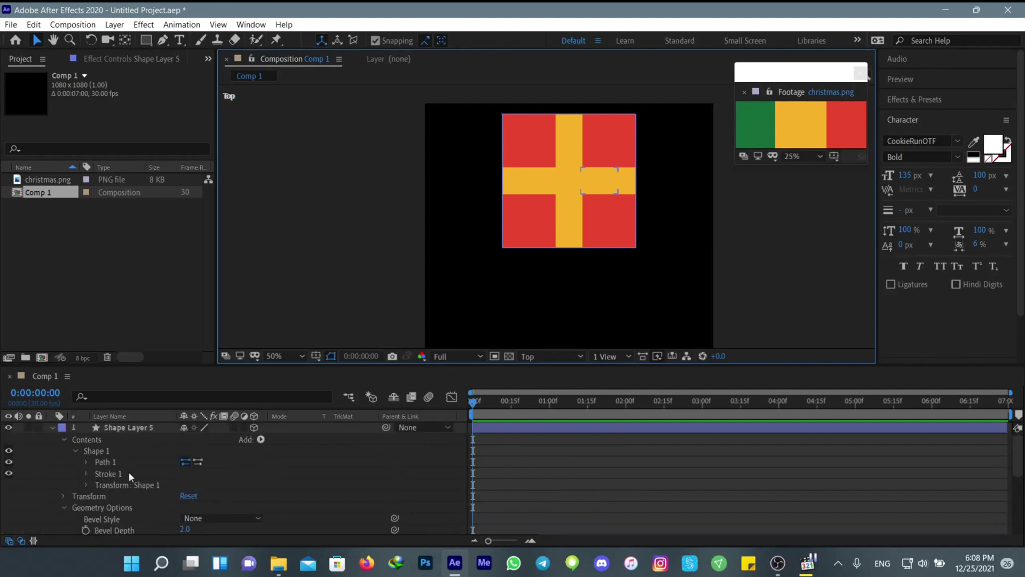
pyautogui.click(126, 427)
pyautogui.hotkey('ctrl', 'd')
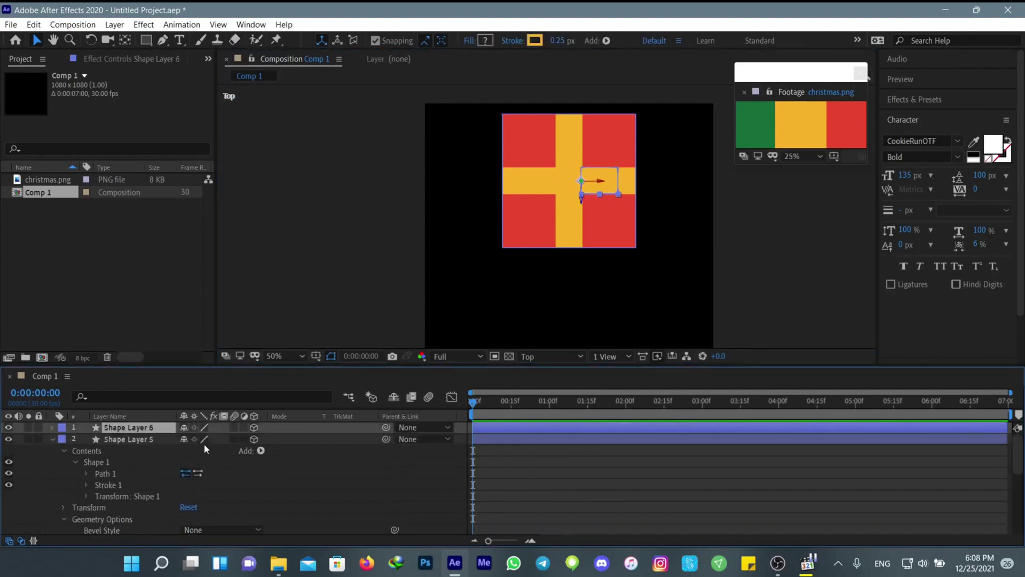
# - Set the Y Rotation of Shape Layer 6 to 180° so the duplicate loop points the opposite way
pyautogui.press('r')
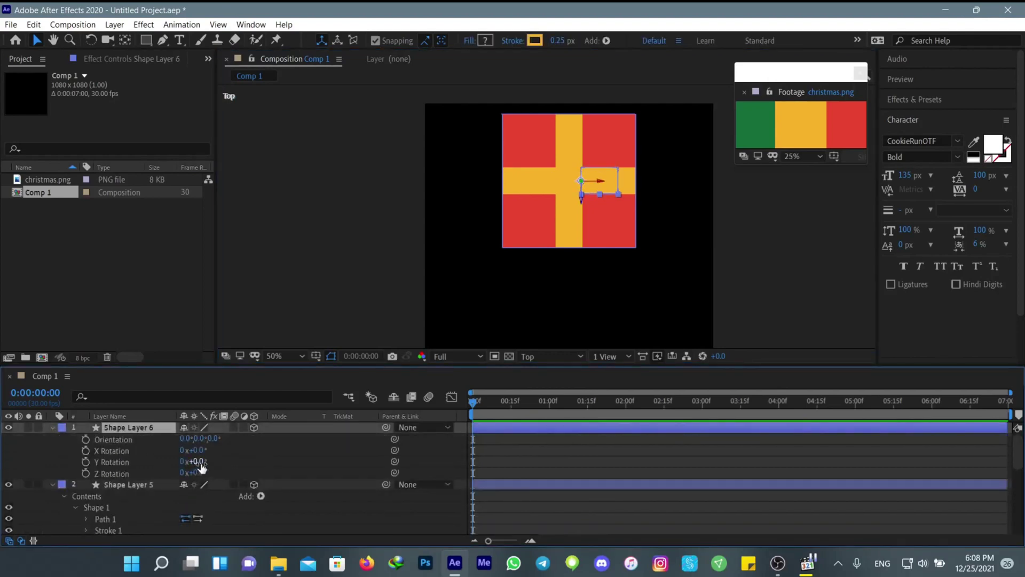
pyautogui.moveTo(202, 468)
pyautogui.mouseDown()
pyautogui.moveTo(225, 460)
pyautogui.moveTo(187, 457)
pyautogui.moveTo(201, 460)
pyautogui.mouseUp()
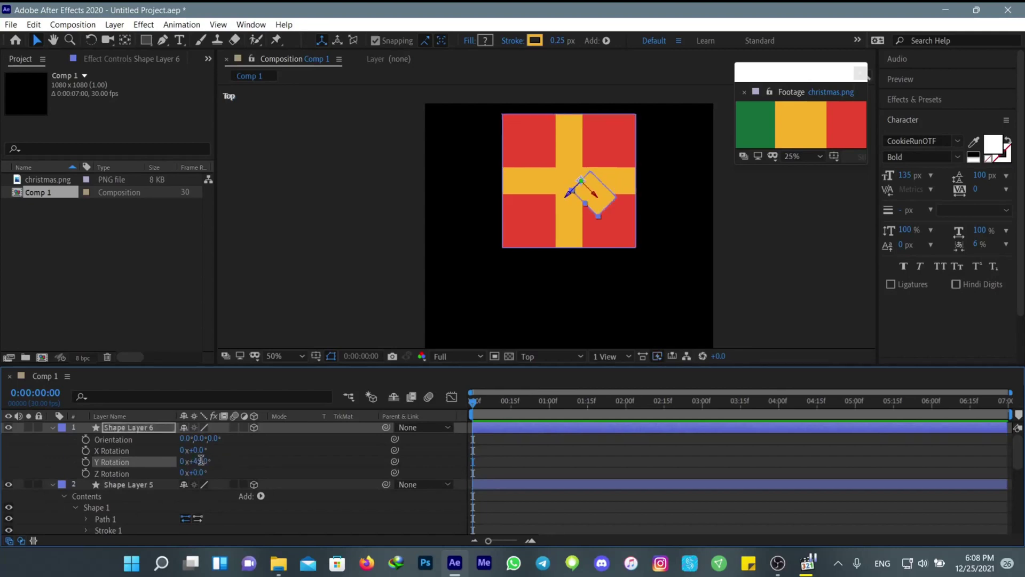
pyautogui.click(200, 460)
pyautogui.write('90')
pyautogui.press('Return')
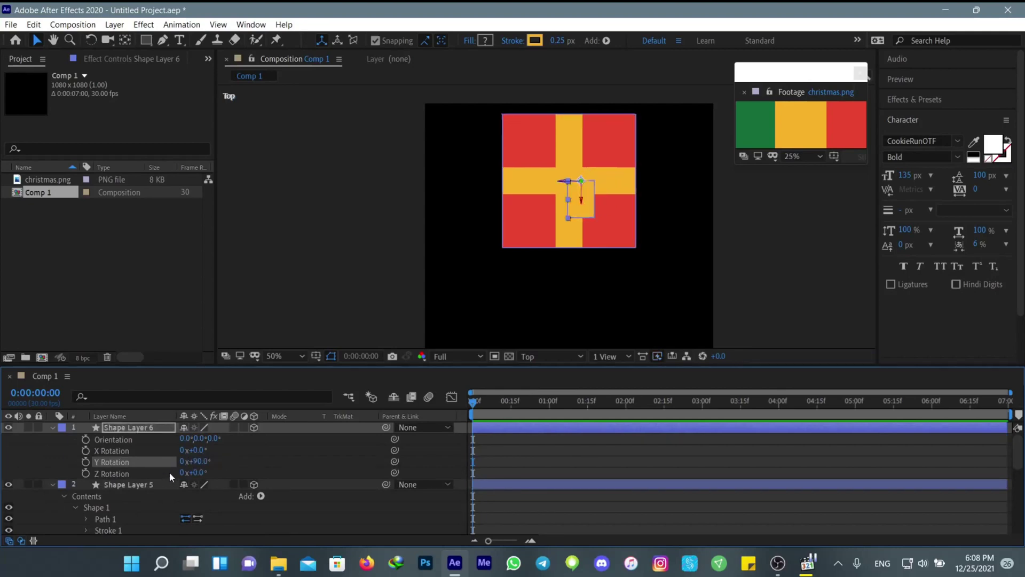
pyautogui.click(199, 461)
pyautogui.press('Return')
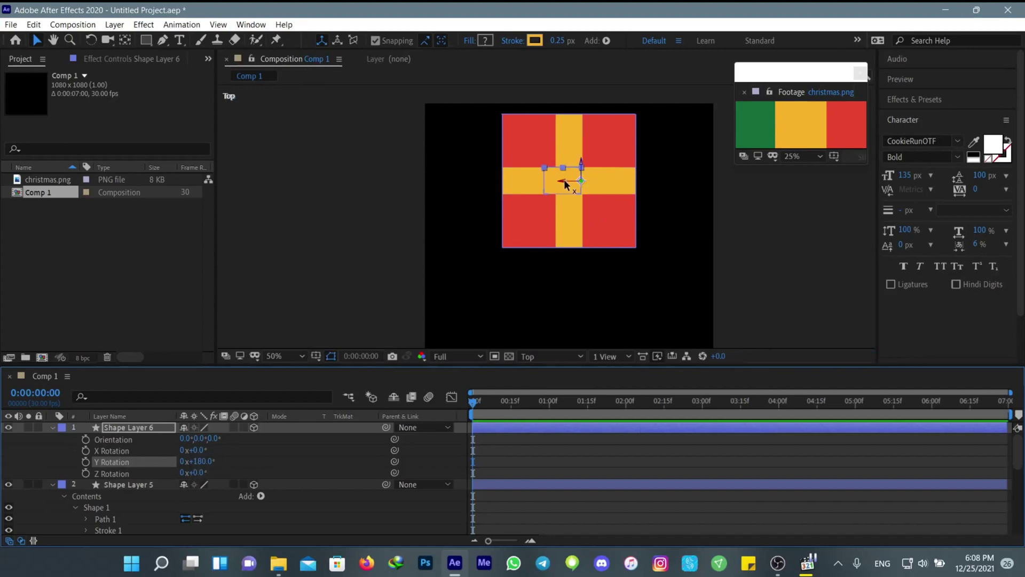
# - Shift Shape Layer 6 along its X axis to the left side of the ribbon crossing, and view the bow in Active Camera
pyautogui.moveTo(565, 182); pyautogui.dragTo(555, 184)
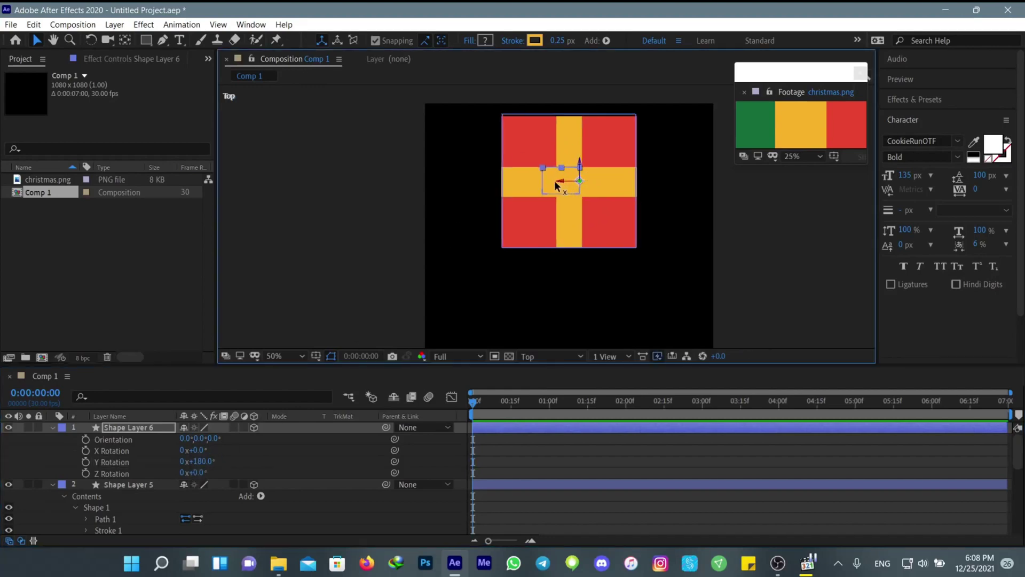
pyautogui.click(543, 451)
pyautogui.click(553, 356)
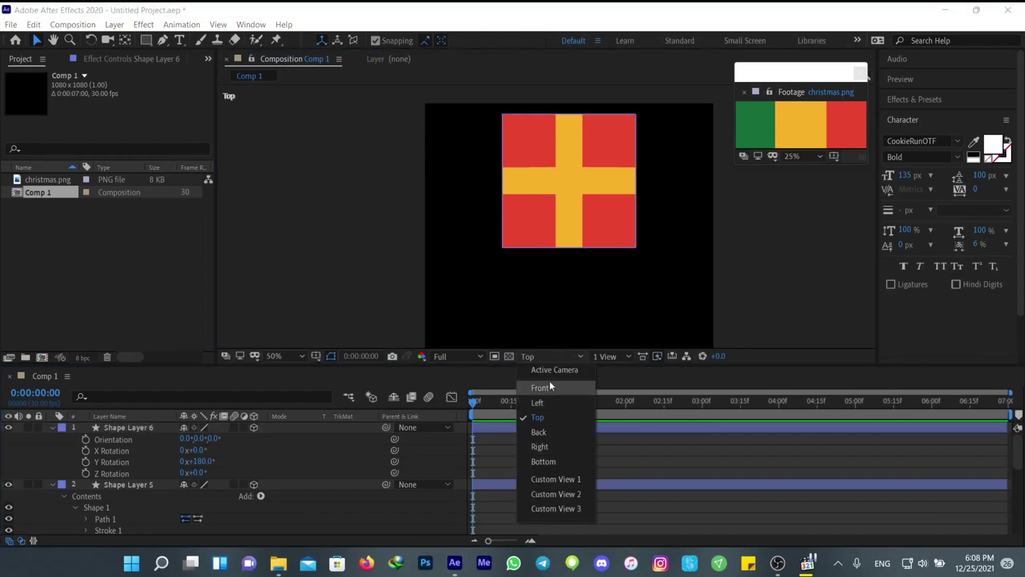
pyautogui.click(549, 370)
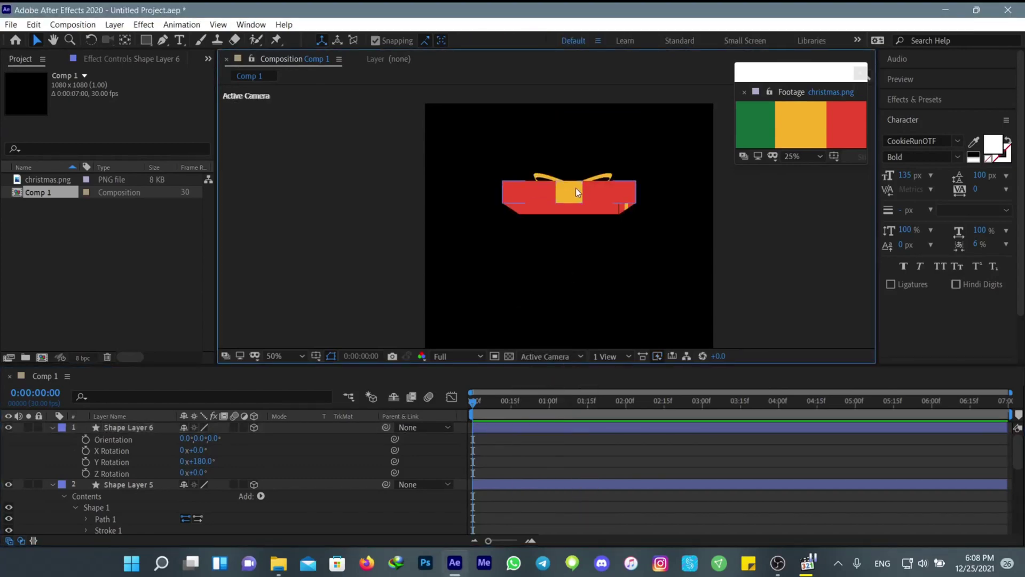
# - Collapse Shape Layer 6 and Shape Layer 5, and make the hidden box layers from Shape Layer 4 to Shape Layer 1 visible
pyautogui.click(52, 427)
pyautogui.click(51, 439)
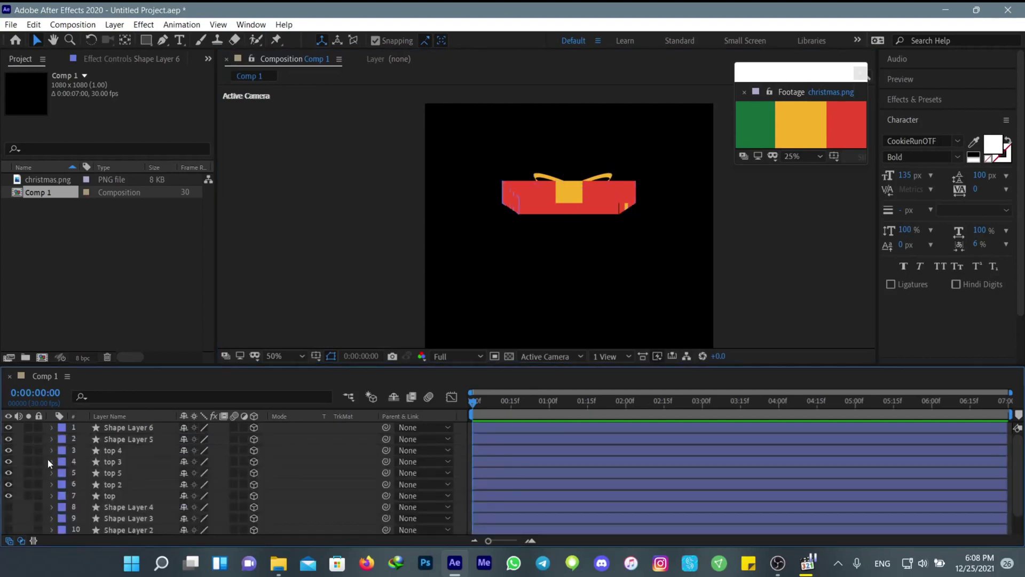
pyautogui.scroll(-1, 110, 521)
pyautogui.click(120, 483)
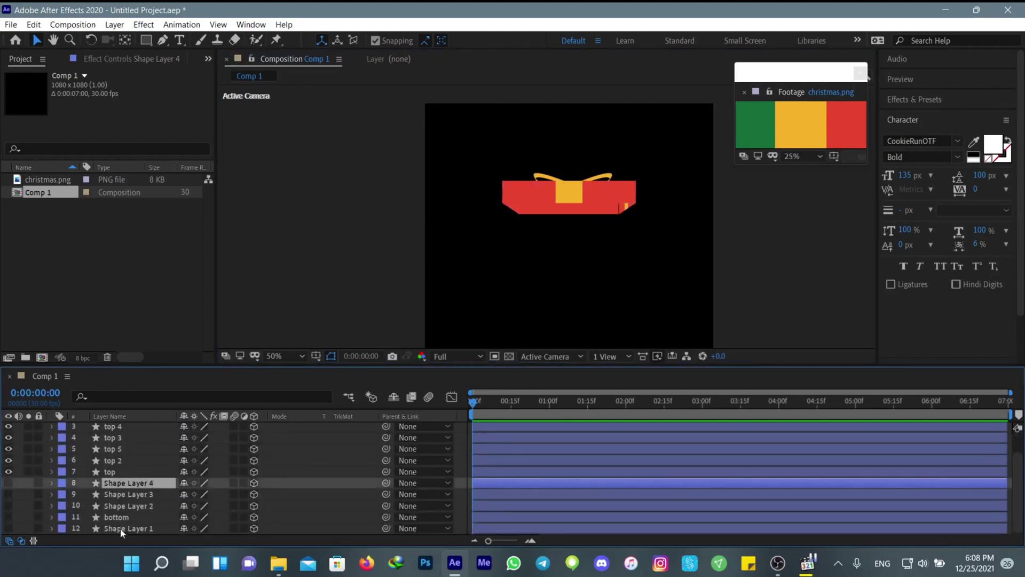
pyautogui.keyDown('shift'); pyautogui.click(119, 528); pyautogui.keyUp('shift')
pyautogui.moveTo(8, 482); pyautogui.dragTo(8, 528)
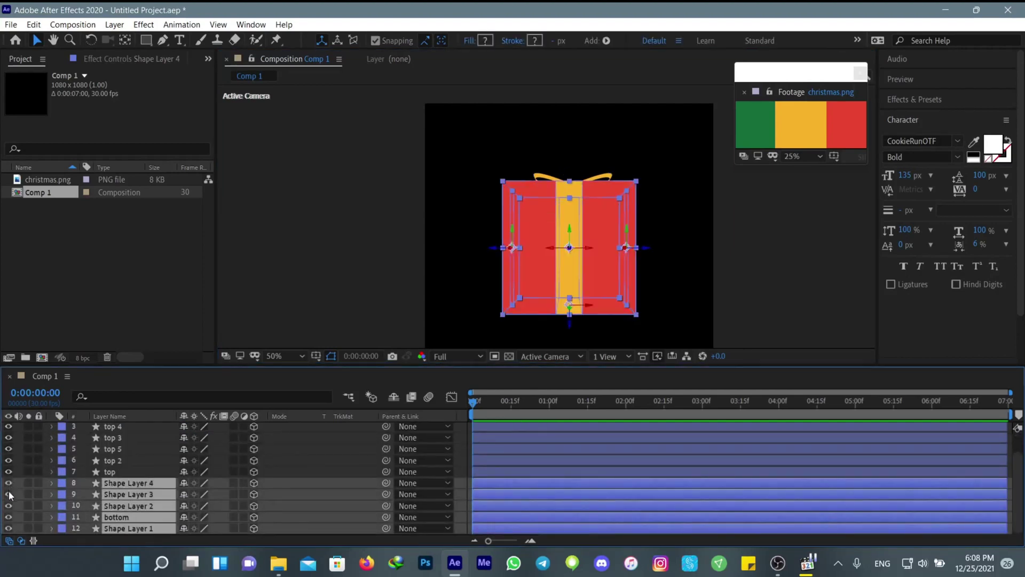
# - Parent top 2, top 3, top 4, top 5 and both bow layers, Shape Layer 5 and Shape Layer 6, to the top layer
pyautogui.click(109, 471)
pyautogui.click(114, 463)
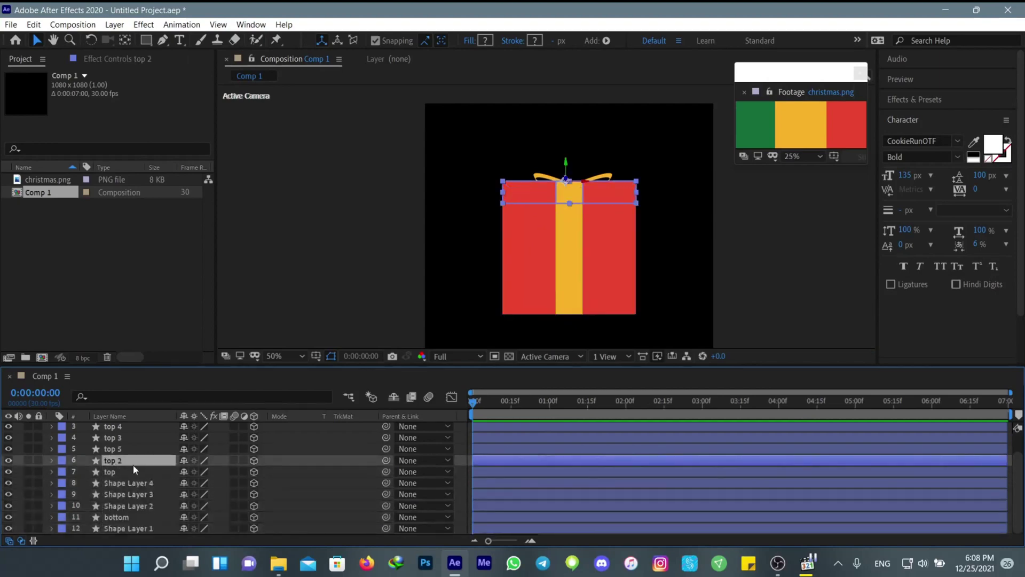
pyautogui.scroll(1, 133, 465)
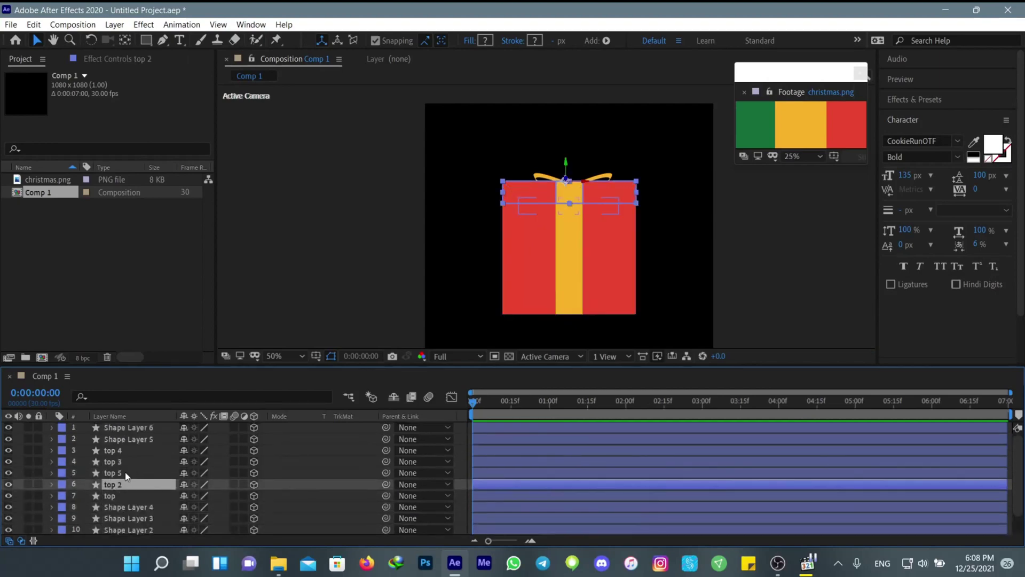
pyautogui.keyDown('shift'); pyautogui.click(140, 429); pyautogui.keyUp('shift')
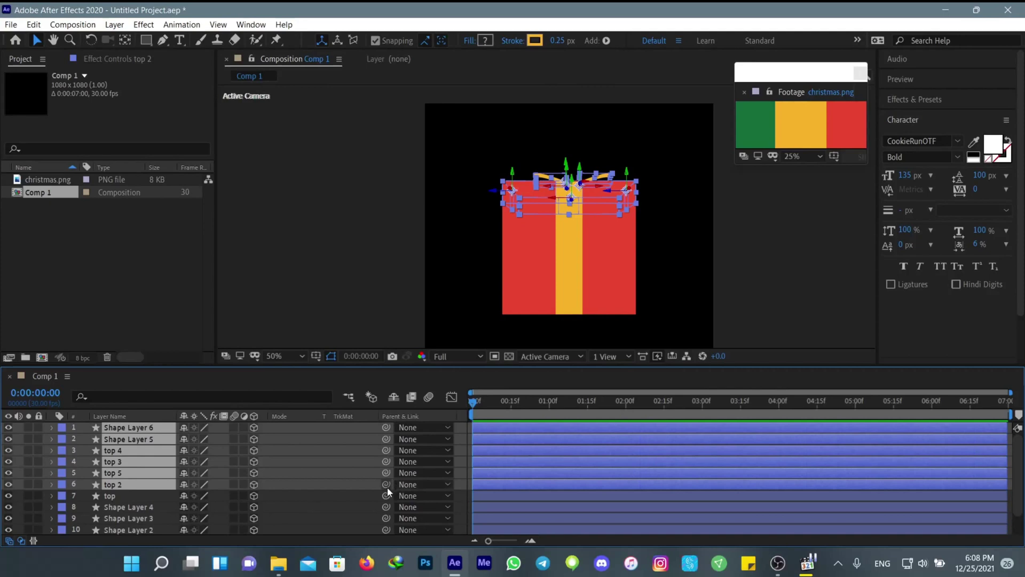
pyautogui.moveTo(387, 486); pyautogui.dragTo(142, 501)
pyautogui.click(312, 496)
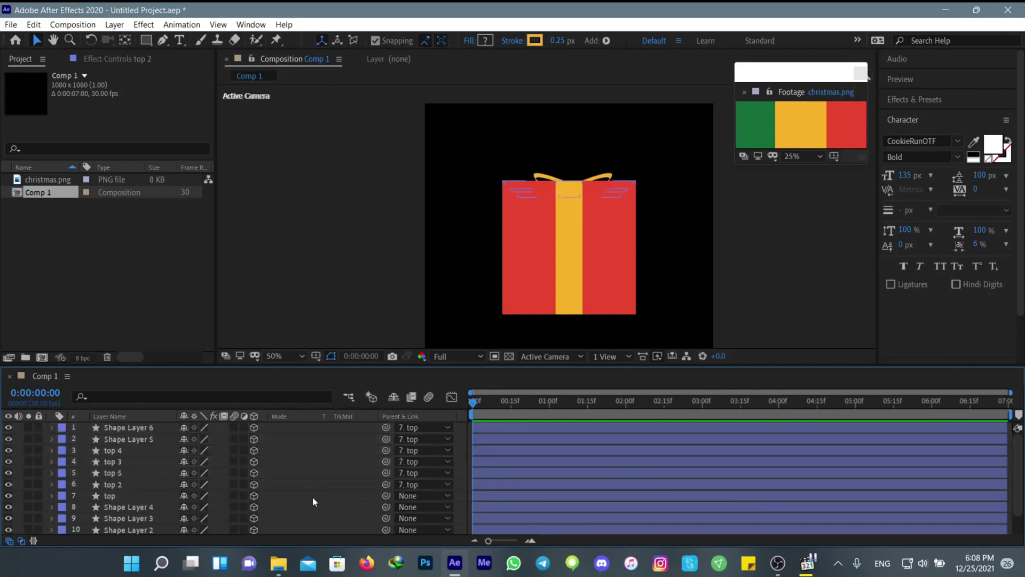
# - Create a new camera with the offered settings and move Camera 1 to the first place in the layer stack
pyautogui.click(112, 496)
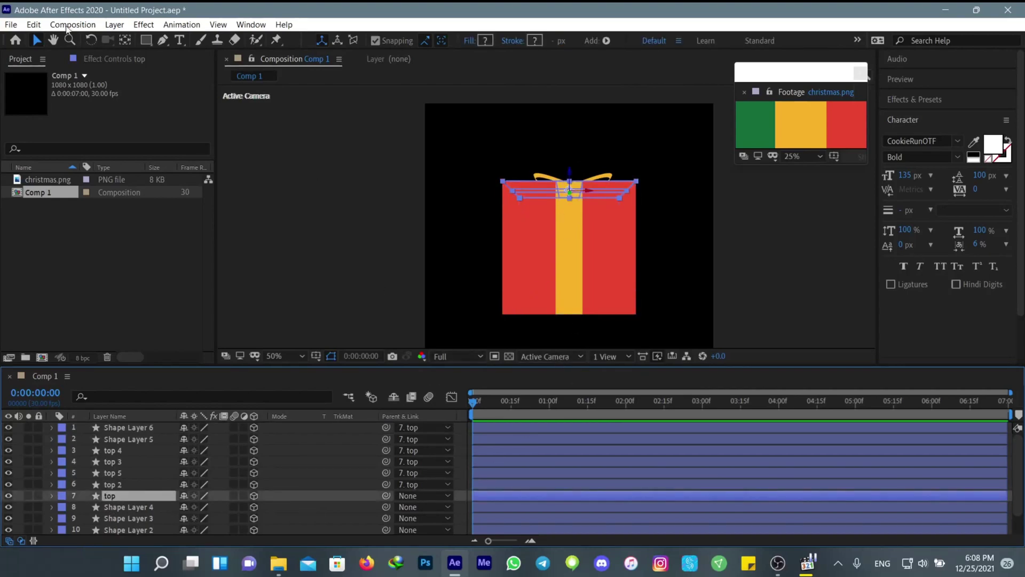
pyautogui.click(115, 25)
pyautogui.moveTo(134, 40)
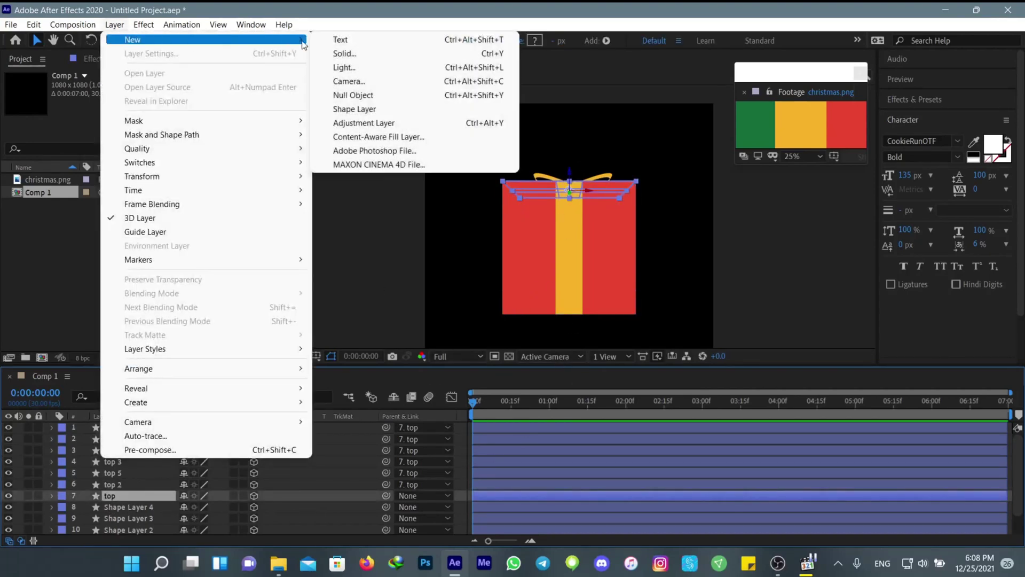
pyautogui.click(368, 82)
pyautogui.click(622, 427)
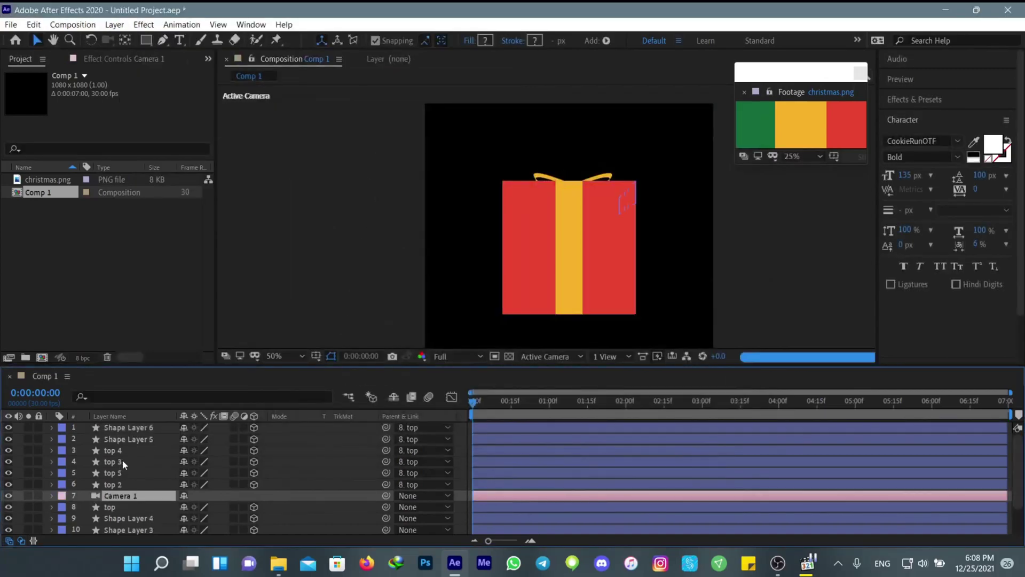
pyautogui.moveTo(122, 495); pyautogui.dragTo(126, 425)
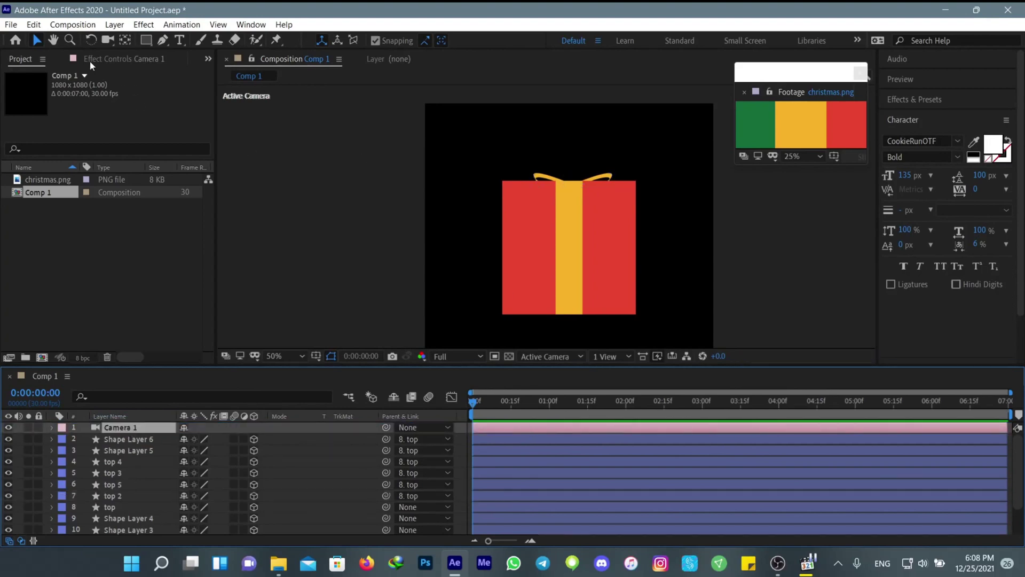
# - View the gift box from above through the camera and nudge the bow loop Shape Layer 6 along its X axis toward the ribbon crossing
pyautogui.click(107, 39)
pyautogui.moveTo(533, 279); pyautogui.dragTo(563, 247)
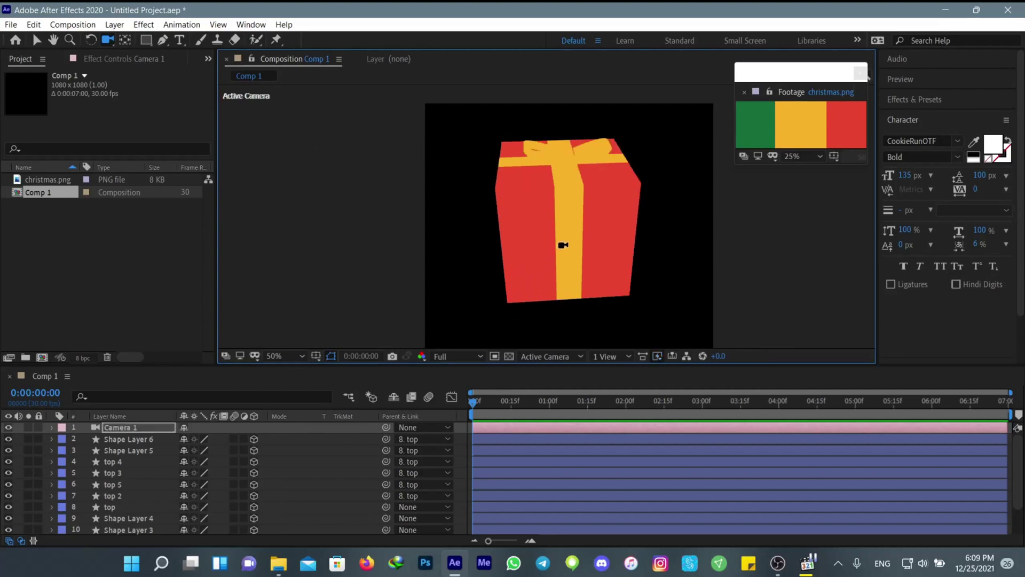
pyautogui.click(37, 39)
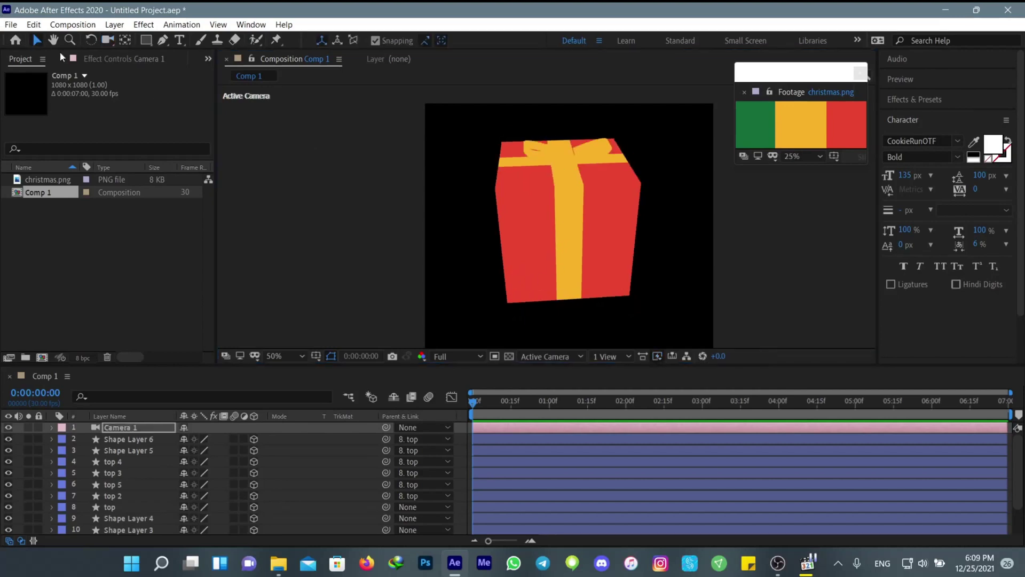
pyautogui.click(604, 146)
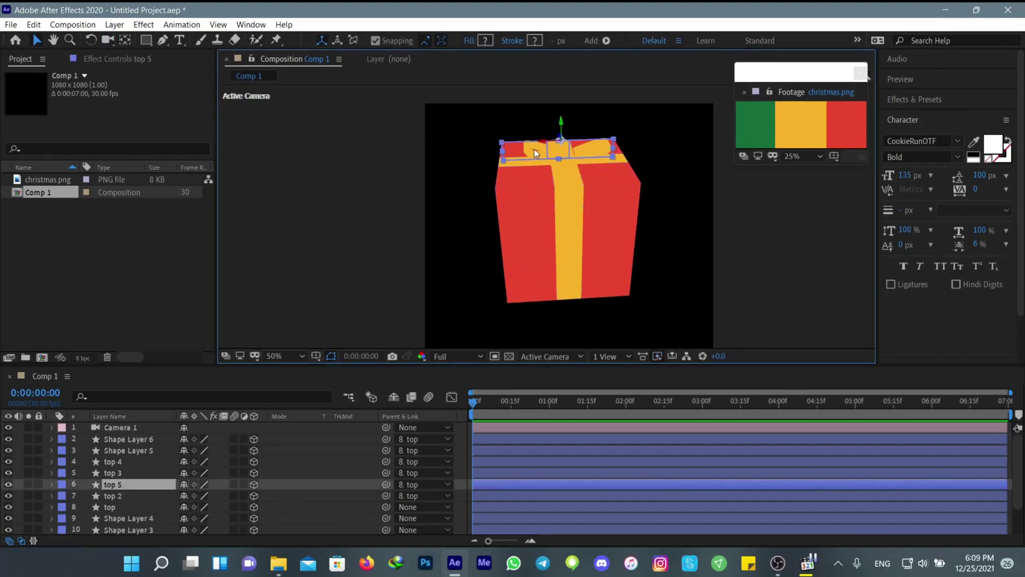
pyautogui.scroll(2, 582, 196)
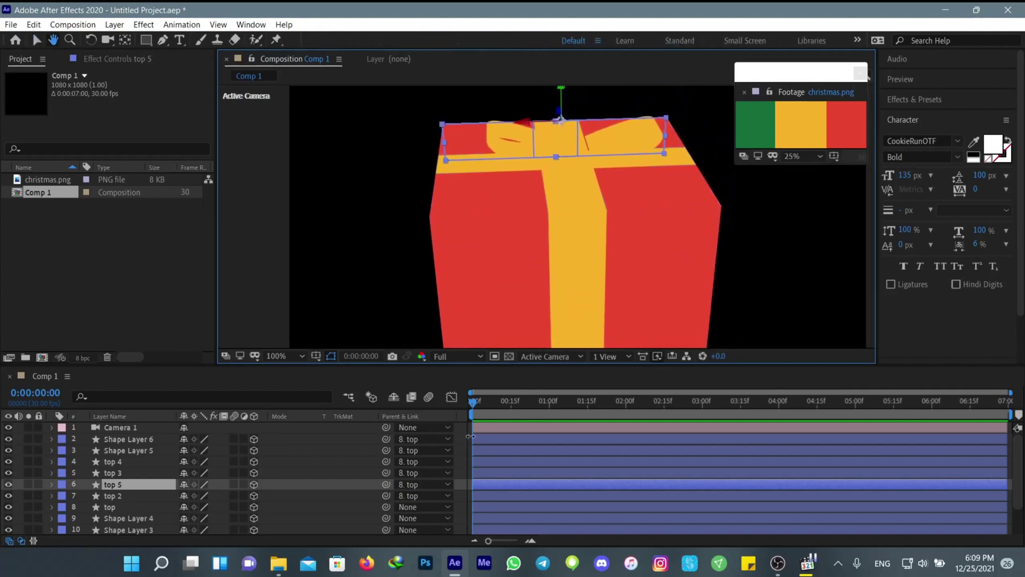
pyautogui.click(120, 439)
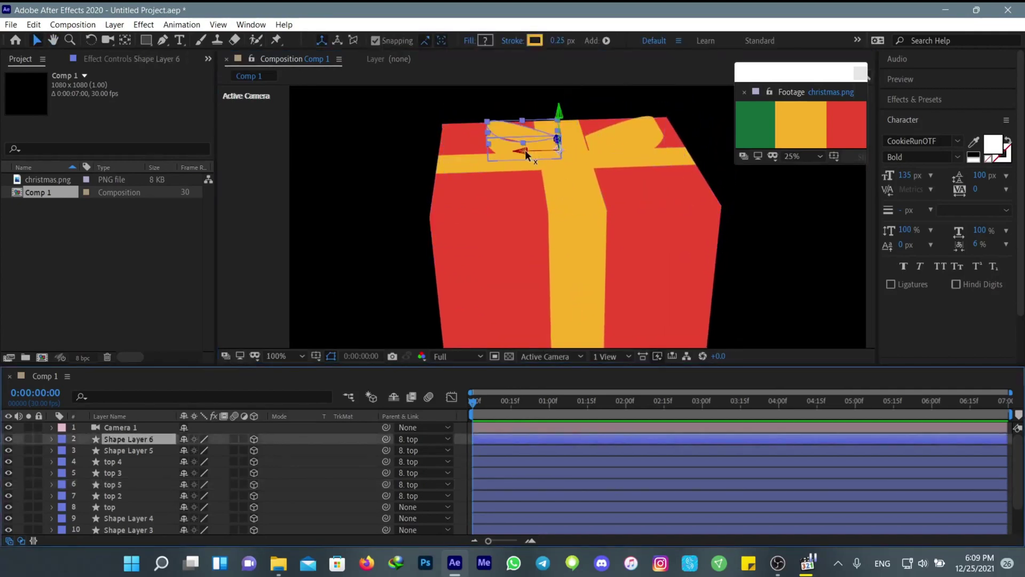
# - Shift the bow loop Shape Layer 5 along its X axis so it meets the ribbon crossing
pyautogui.click(604, 140)
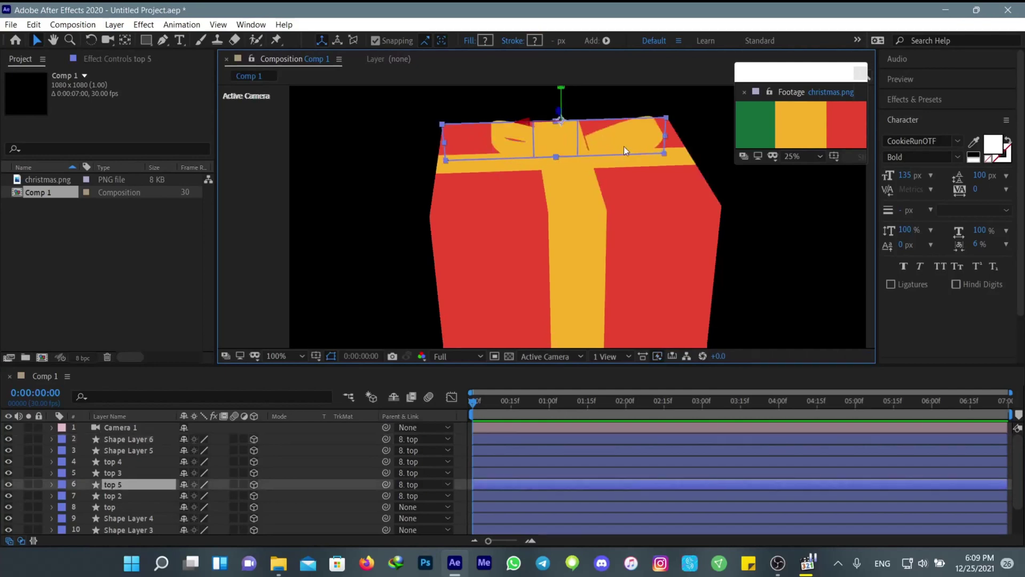
pyautogui.click(581, 168)
pyautogui.click(151, 451)
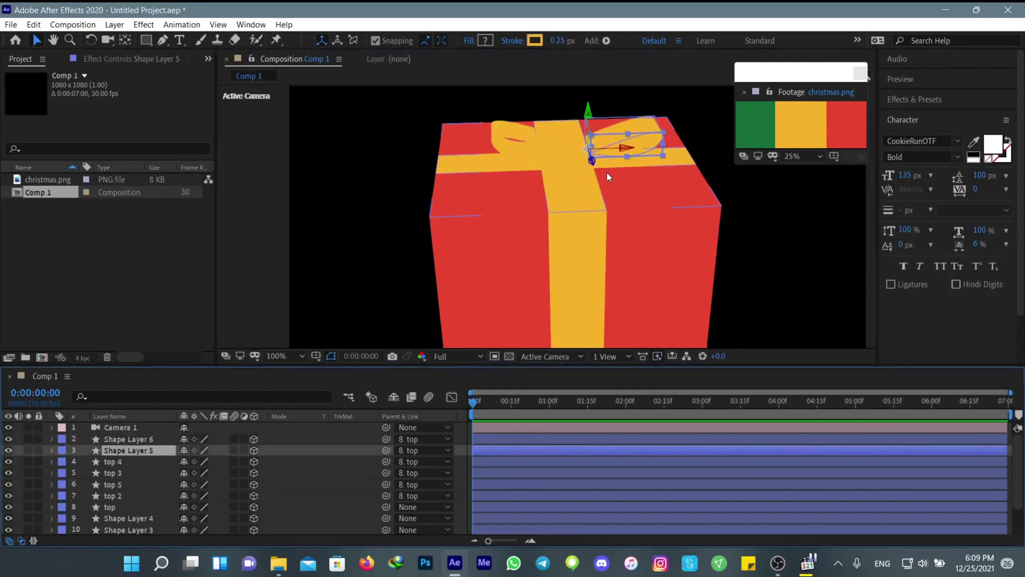
pyautogui.moveTo(631, 146); pyautogui.dragTo(608, 144)
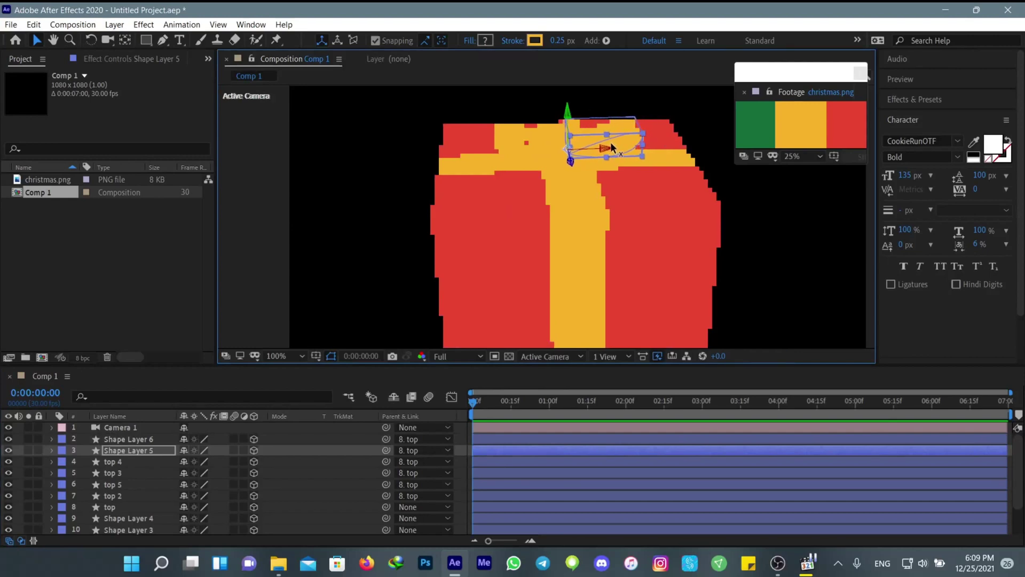
pyautogui.click(372, 257)
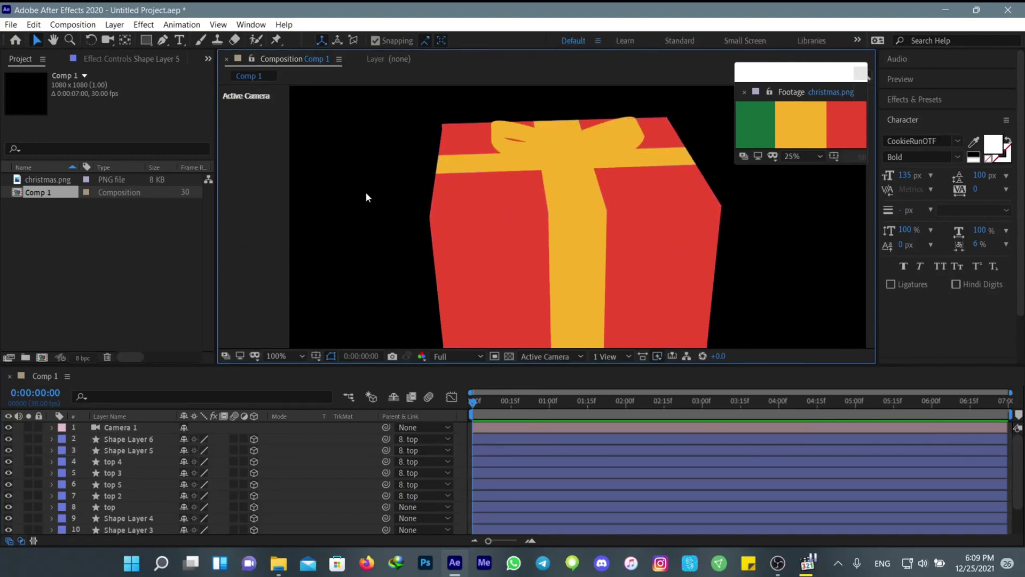
# - Move the anchor point of the top layer from its centre to the middle of the lid's back edge
pyautogui.press('c')
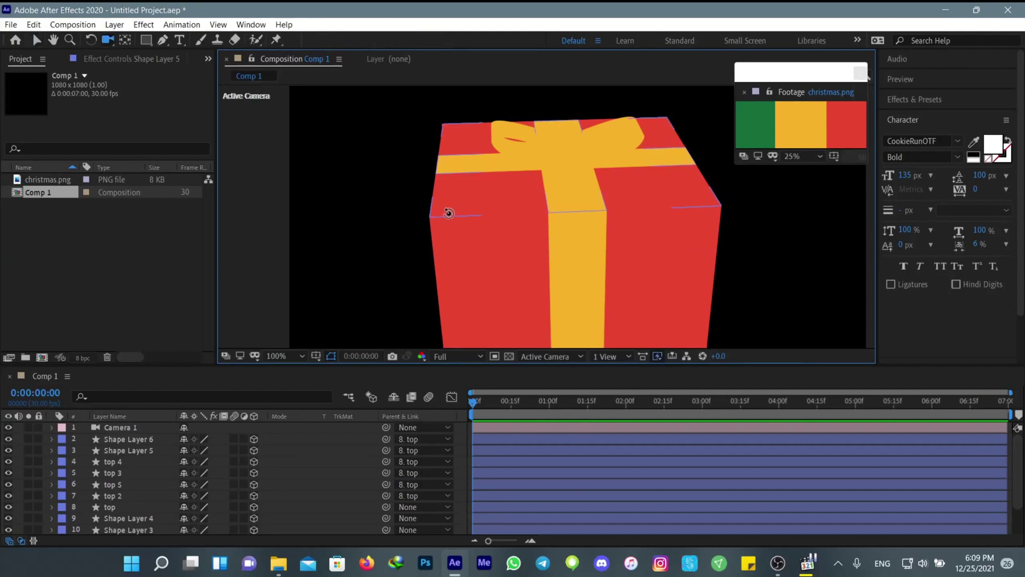
pyautogui.moveTo(448, 213); pyautogui.dragTo(468, 229)
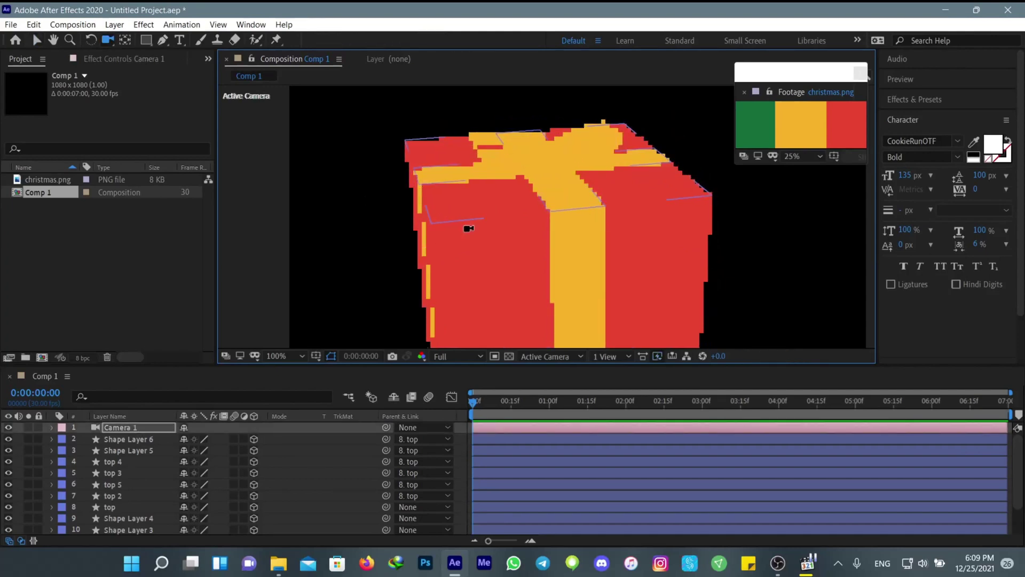
pyautogui.click(107, 507)
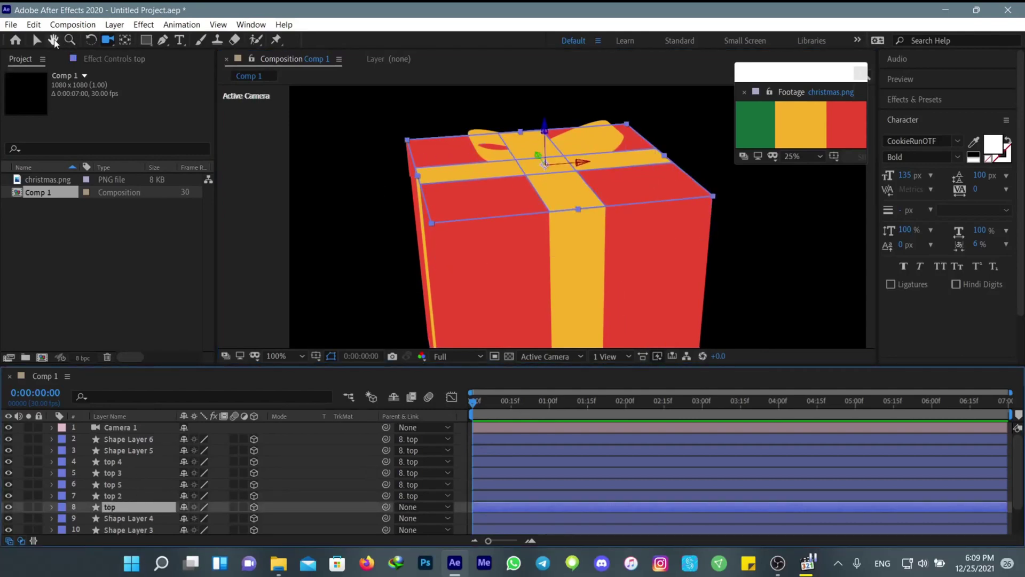
pyautogui.click(125, 40)
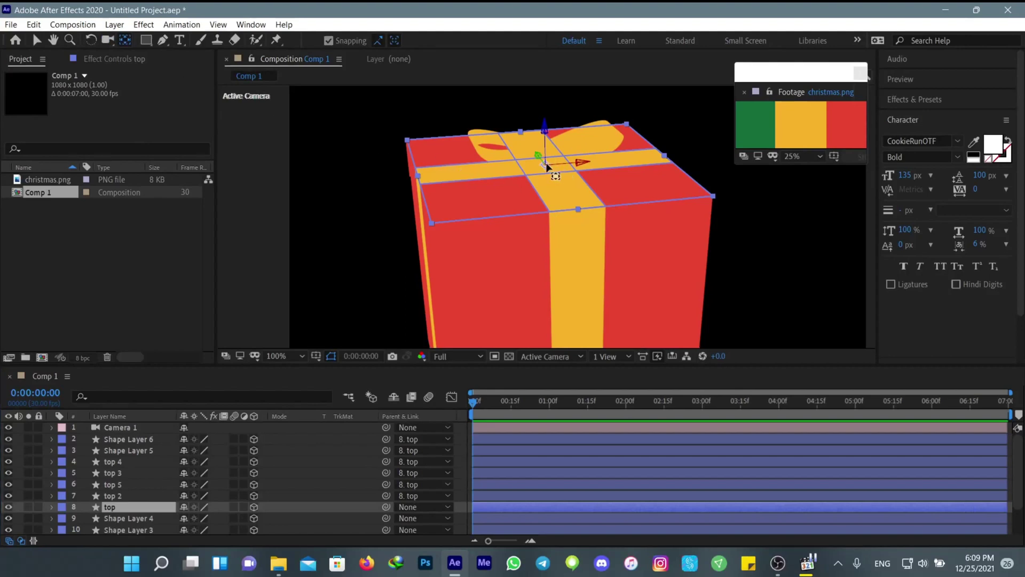
pyautogui.moveTo(547, 166); pyautogui.dragTo(546, 167)
pyautogui.moveTo(545, 165); pyautogui.dragTo(520, 123)
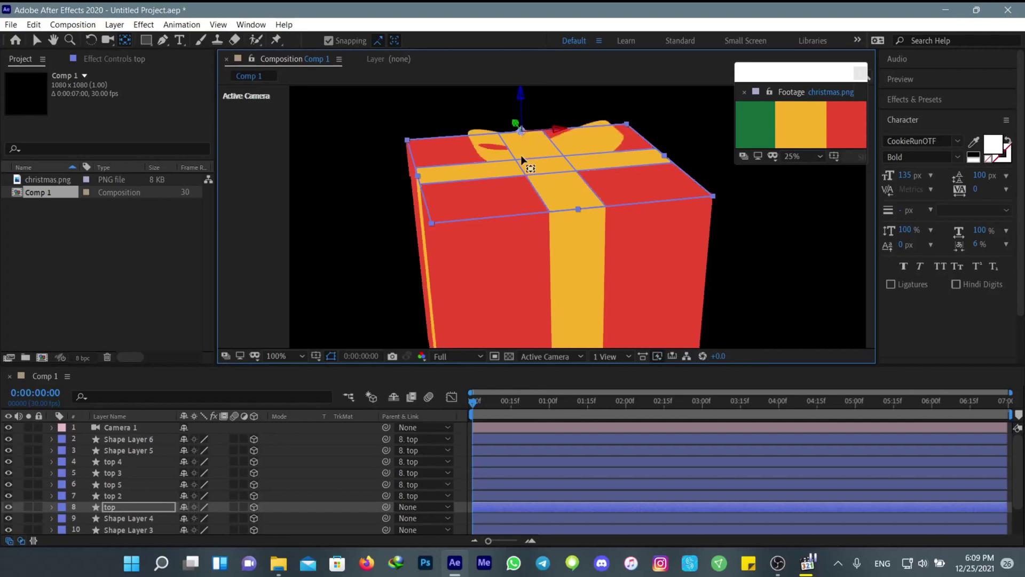
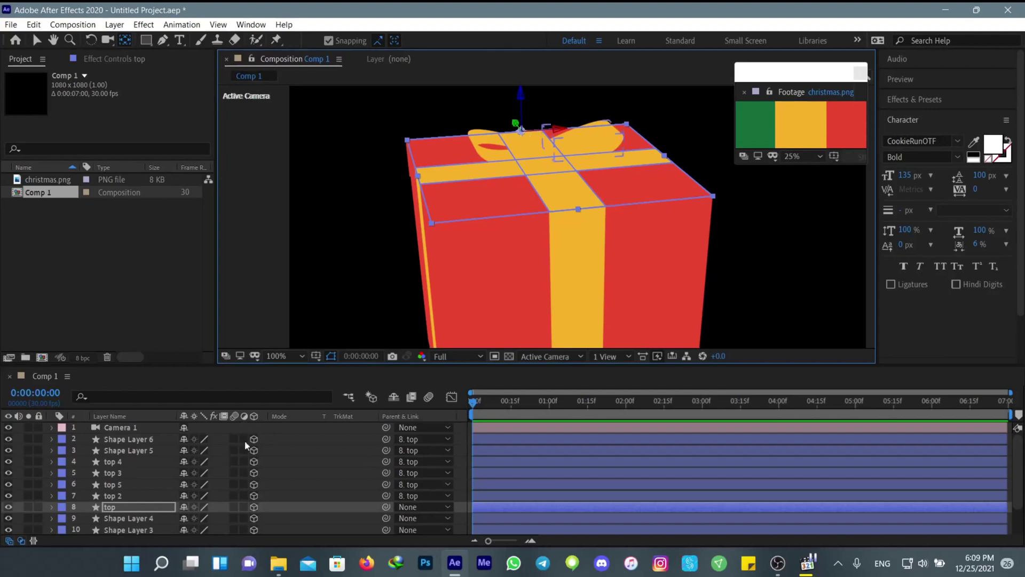
pyautogui.click(36, 41)
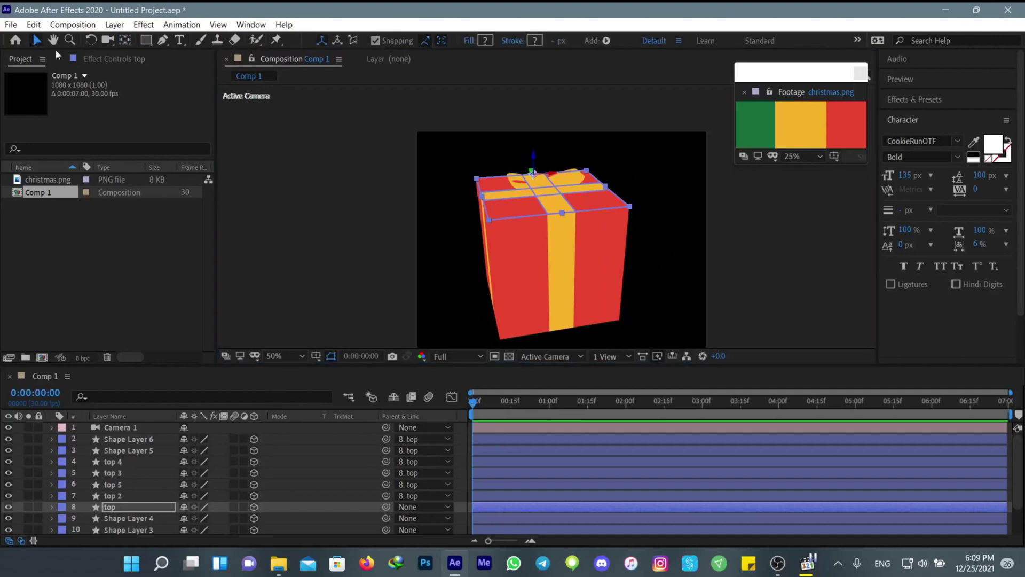
# - Reset the transform of Camera 1 to return to the straight front view of the gift box
pyautogui.click(506, 425)
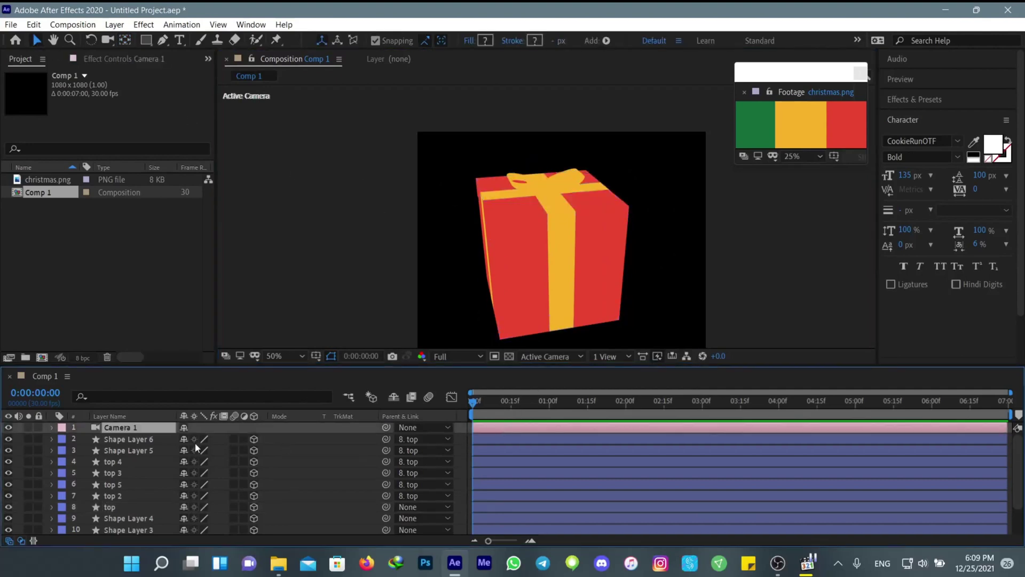
pyautogui.click(56, 431)
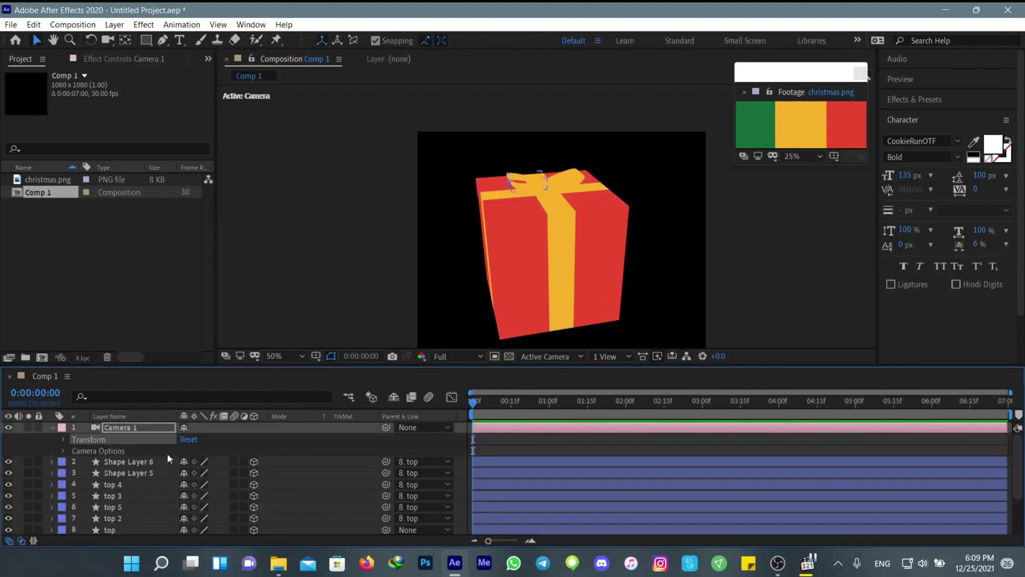
pyautogui.click(183, 446)
pyautogui.click(188, 440)
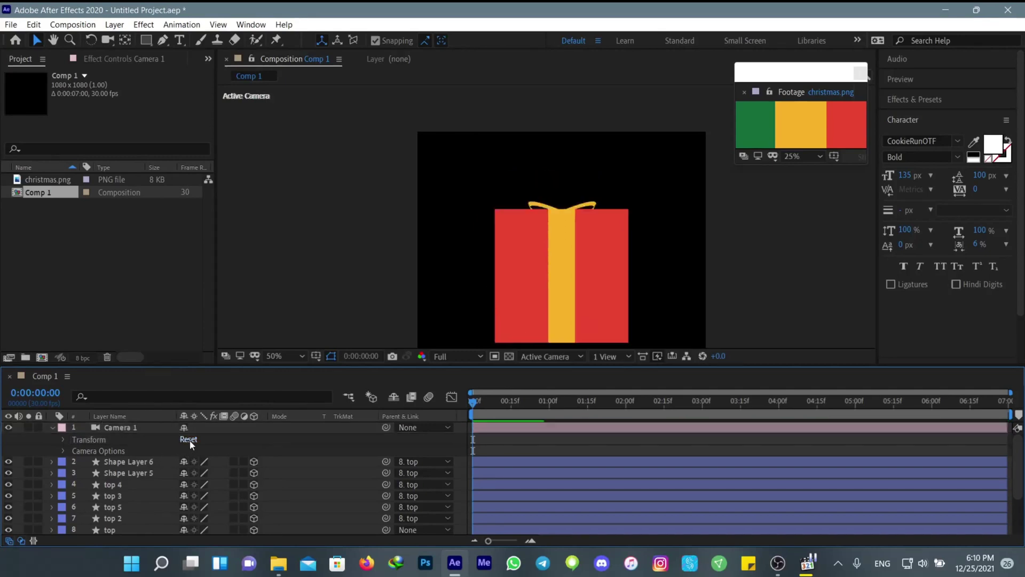
pyautogui.click(51, 428)
pyautogui.press(',')
pyautogui.press(',')
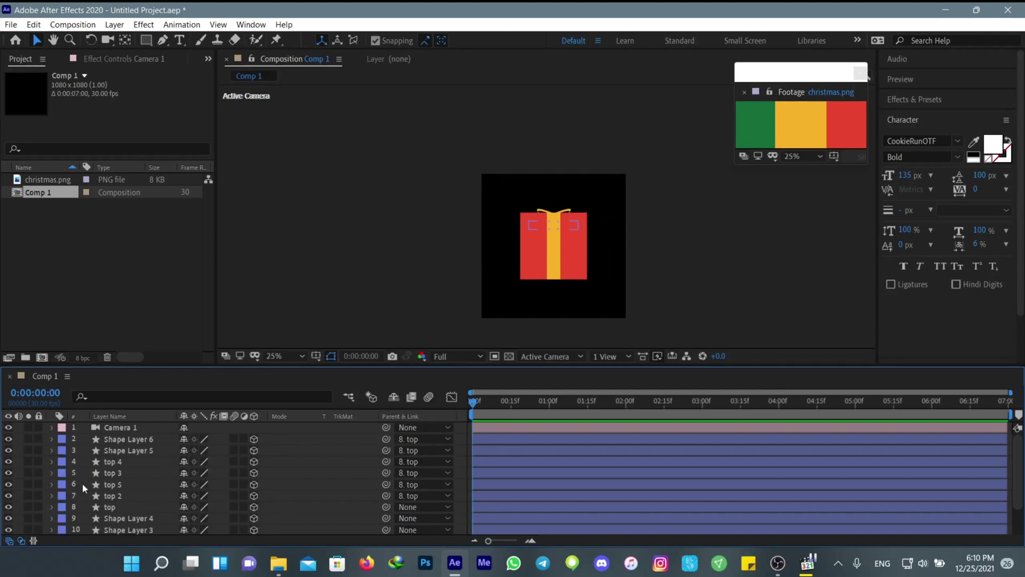
# - Show the rotation properties of the top layer
pyautogui.click(111, 508)
pyautogui.press('r')
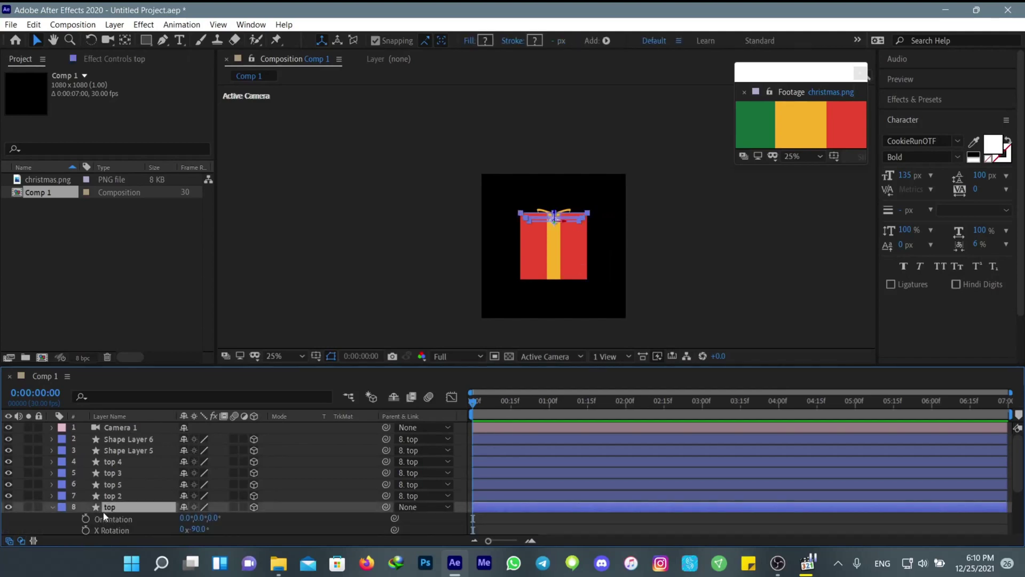
pyautogui.scroll(-2, 101, 509)
pyautogui.click(86, 507)
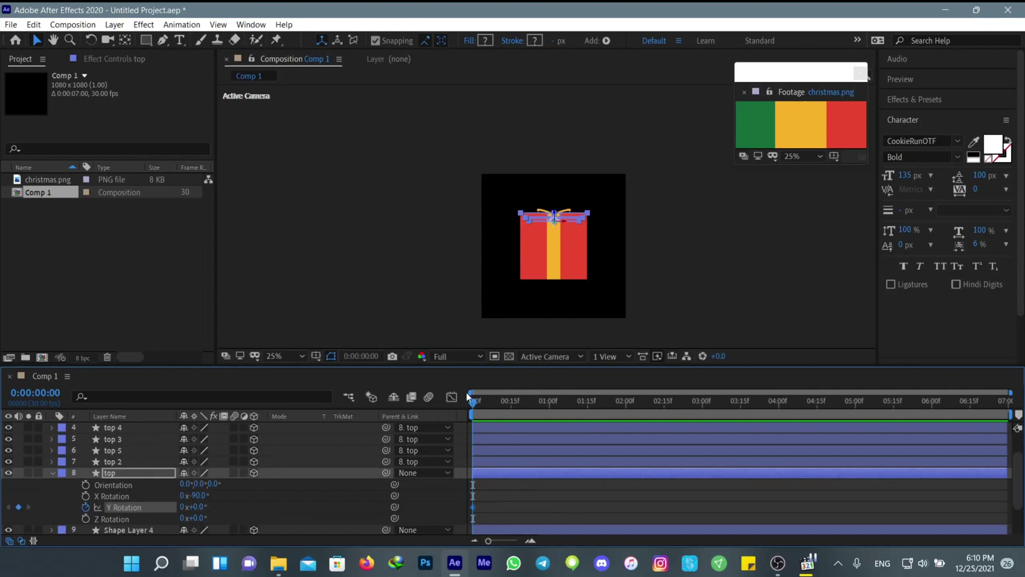
pyautogui.moveTo(474, 406); pyautogui.dragTo(624, 428)
pyautogui.moveTo(197, 506); pyautogui.dragTo(187, 504)
pyautogui.hotkey('ctrl', 'z')
pyautogui.click(85, 506)
pyautogui.moveTo(624, 412); pyautogui.dragTo(400, 463)
# - Keyframe the top layer's X Rotation at the start of the timeline and set it to -145° at 2 seconds to open the lid
pyautogui.click(86, 496)
pyautogui.moveTo(487, 412); pyautogui.dragTo(631, 421)
pyautogui.moveTo(189, 497); pyautogui.dragTo(151, 488)
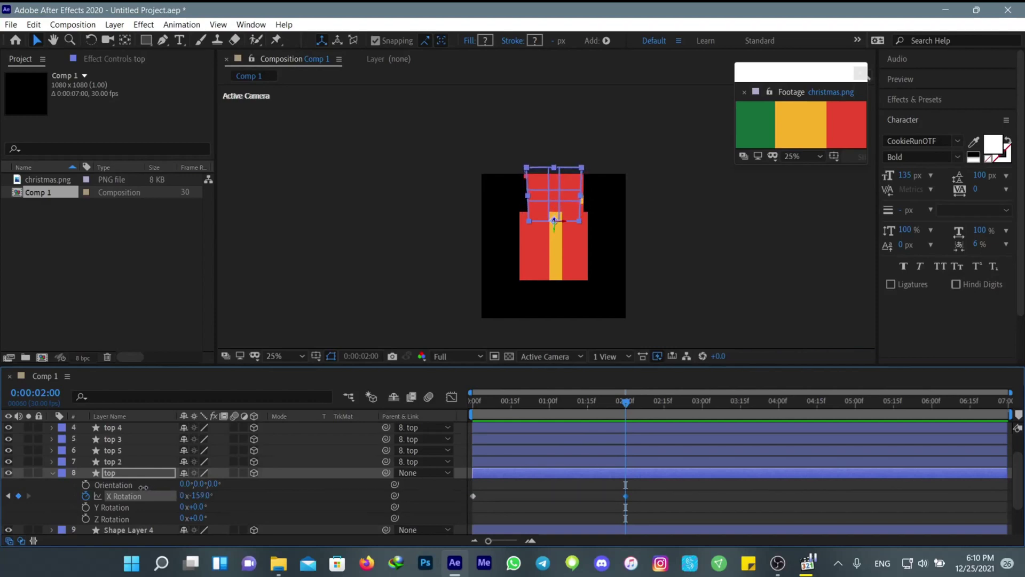
pyautogui.press(',')
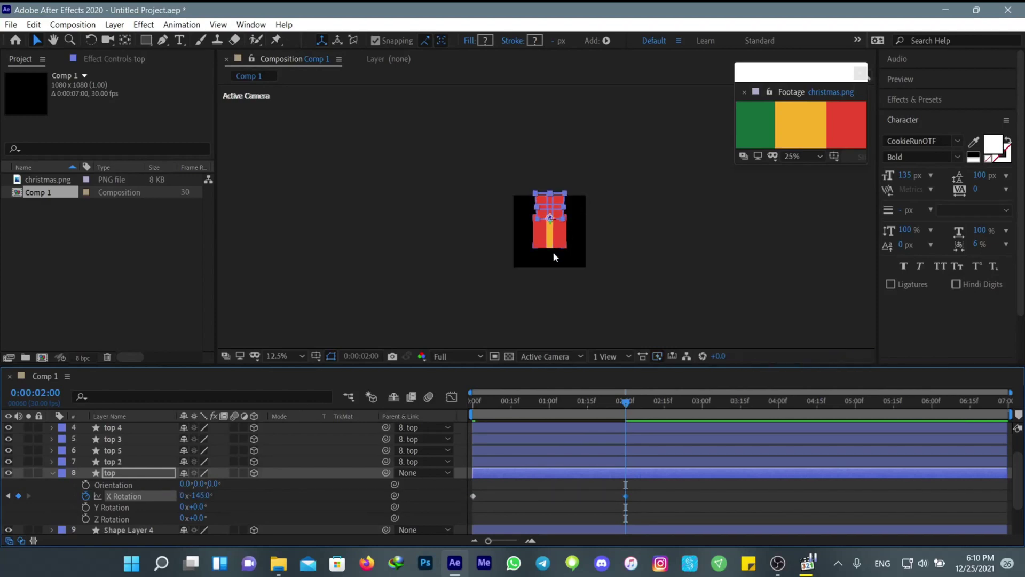
# - Set the top layer's X Rotation to -132° at 2 seconds
pyautogui.press('.')
pyautogui.press('.')
pyautogui.moveTo(199, 496); pyautogui.dragTo(221, 499)
pyautogui.click(594, 502)
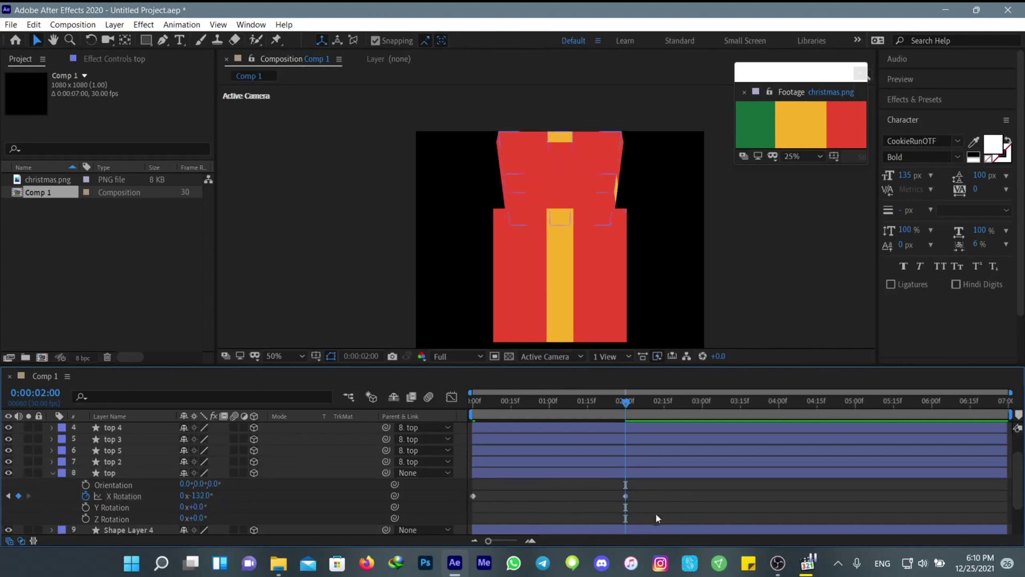
# - Apply Easy Ease to both X Rotation keyframes of the top layer
pyautogui.click(455, 499)
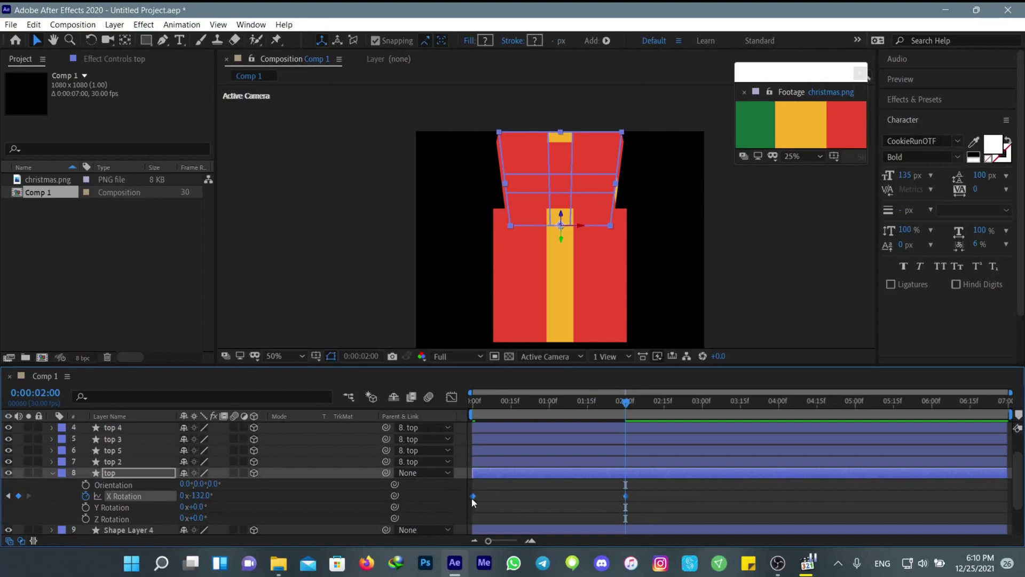
pyautogui.rightClick(472, 498)
pyautogui.moveTo(587, 489)
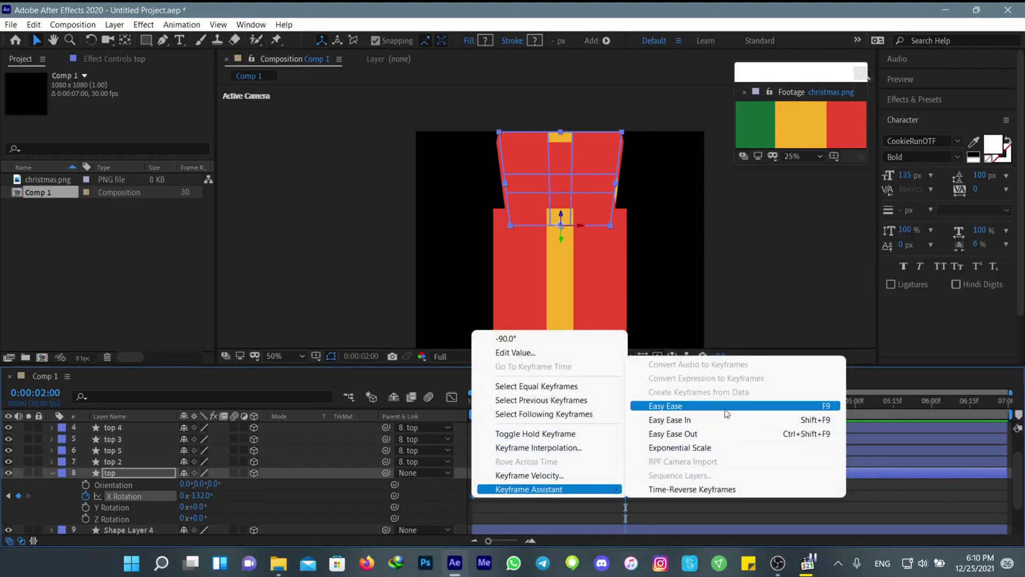
pyautogui.click(727, 414)
pyautogui.click(640, 504)
# - Set the preview resolution to Quarter and play the lid-opening animation from the start
pyautogui.press('Home')
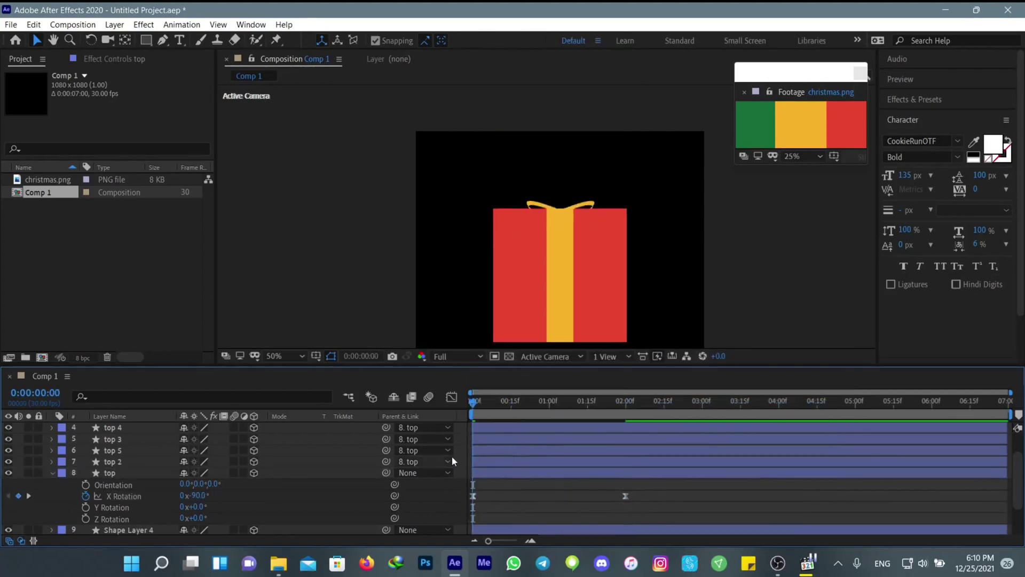
pyautogui.press('space')
pyautogui.click(453, 356)
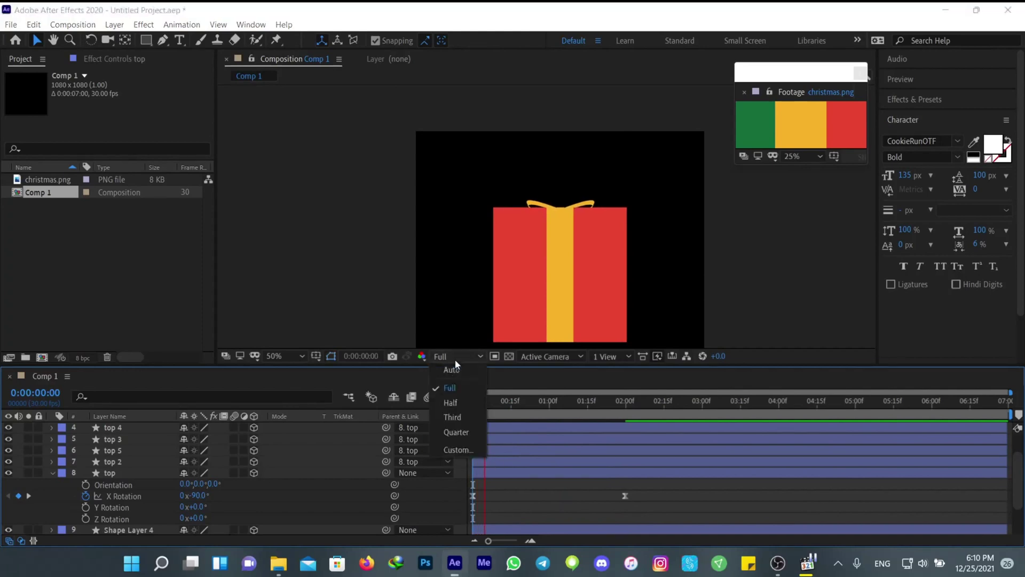
pyautogui.click(458, 432)
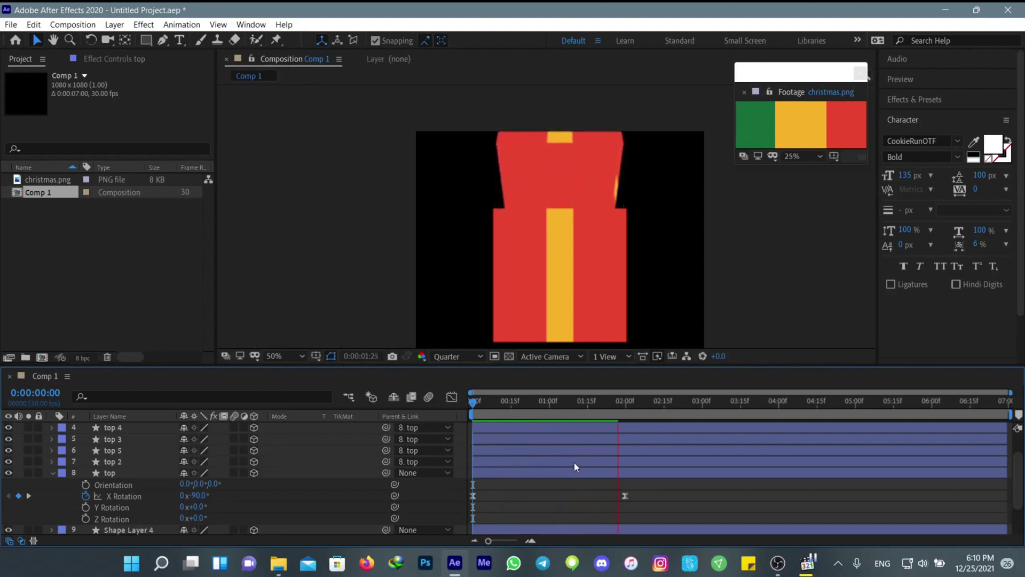
pyautogui.press('space')
pyautogui.press('space')
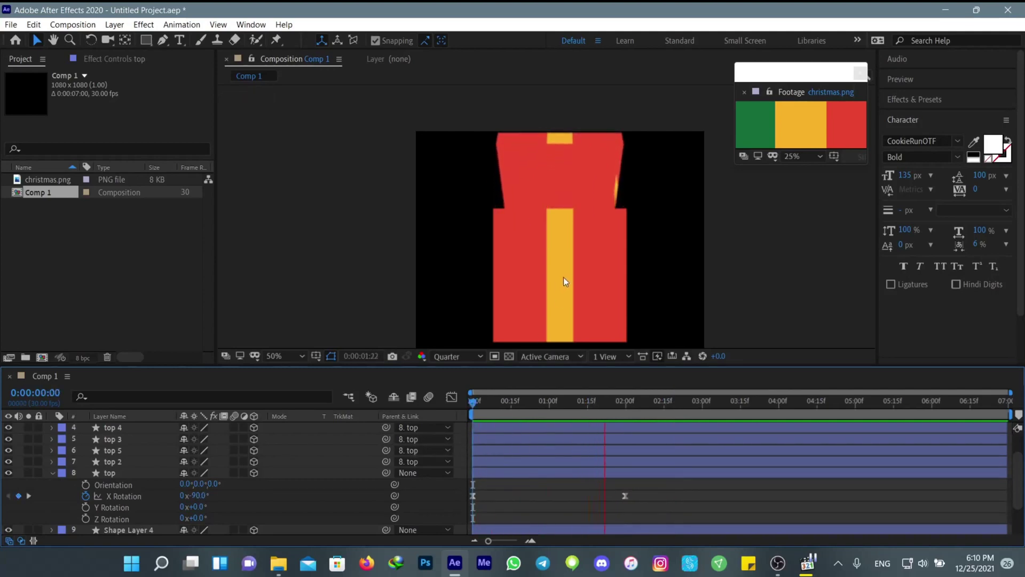
pyautogui.press(',')
pyautogui.press(',')
pyautogui.press('space')
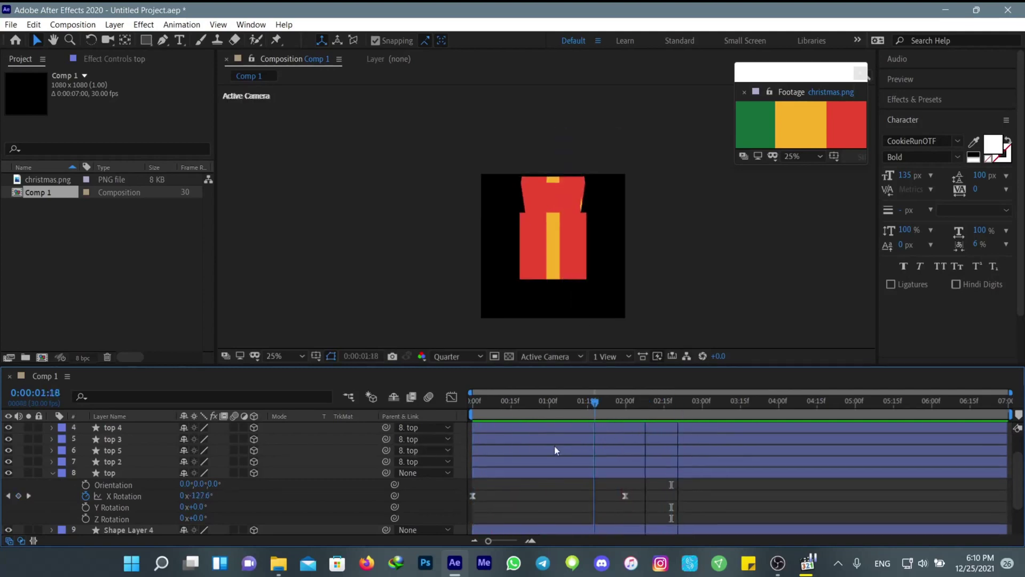
# - Pre-compose all layers, including the camera, into a composition named gift, moving all attributes into it
pyautogui.scroll(3, 203, 497)
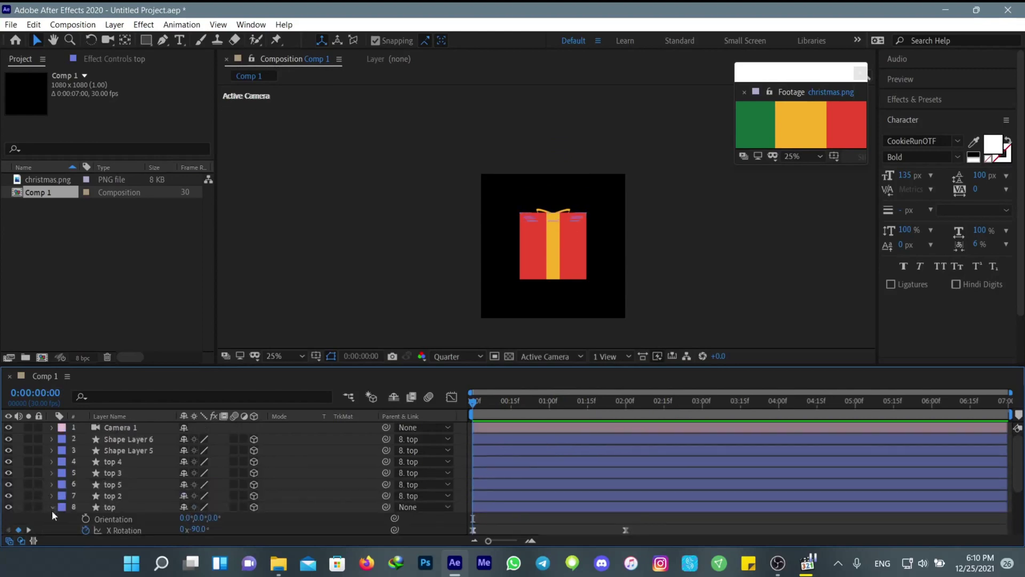
pyautogui.click(52, 508)
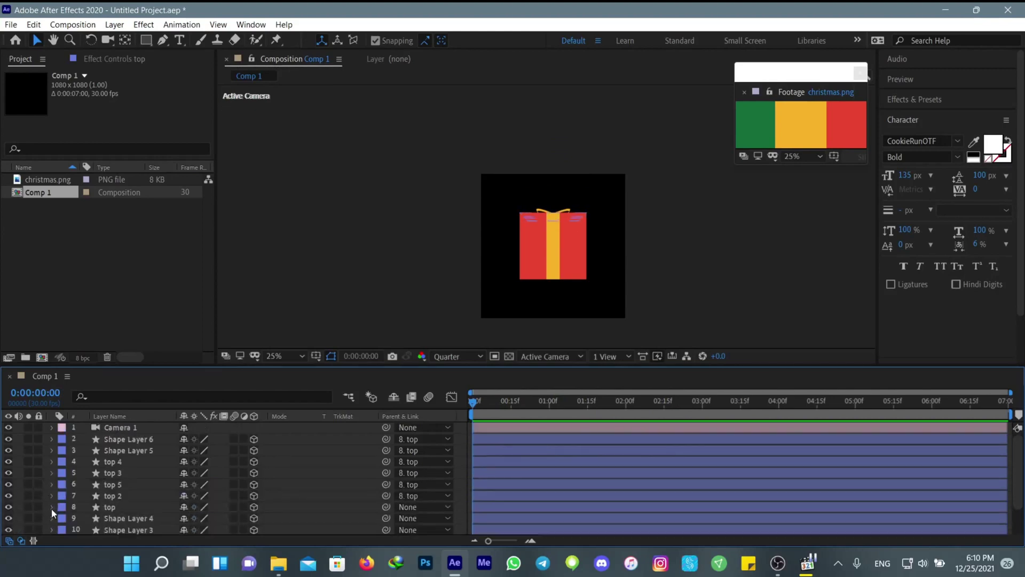
pyautogui.click(126, 428)
pyautogui.scroll(-2, 137, 494)
pyautogui.hotkey('ctrl', 'a')
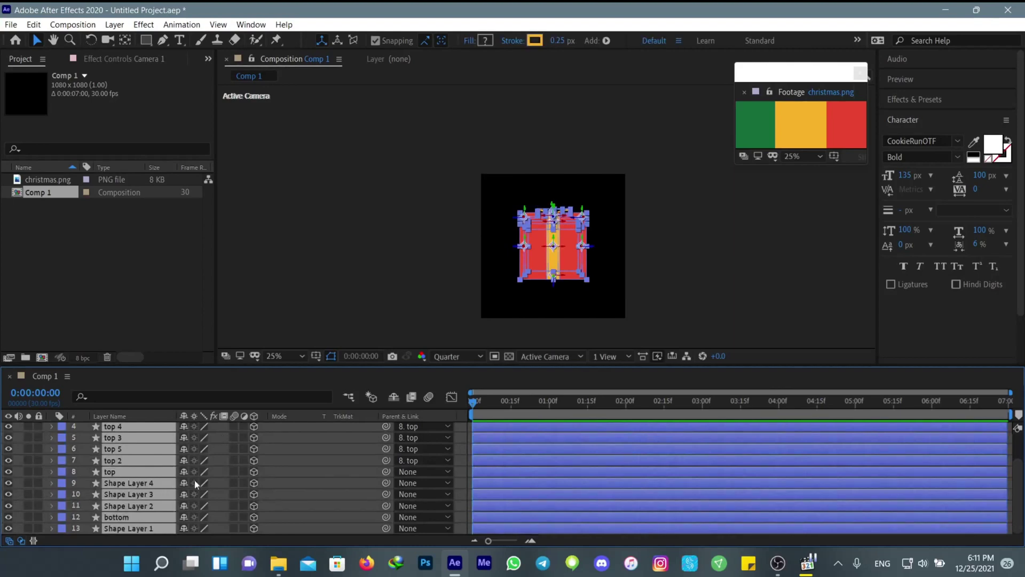
pyautogui.rightClick(113, 495)
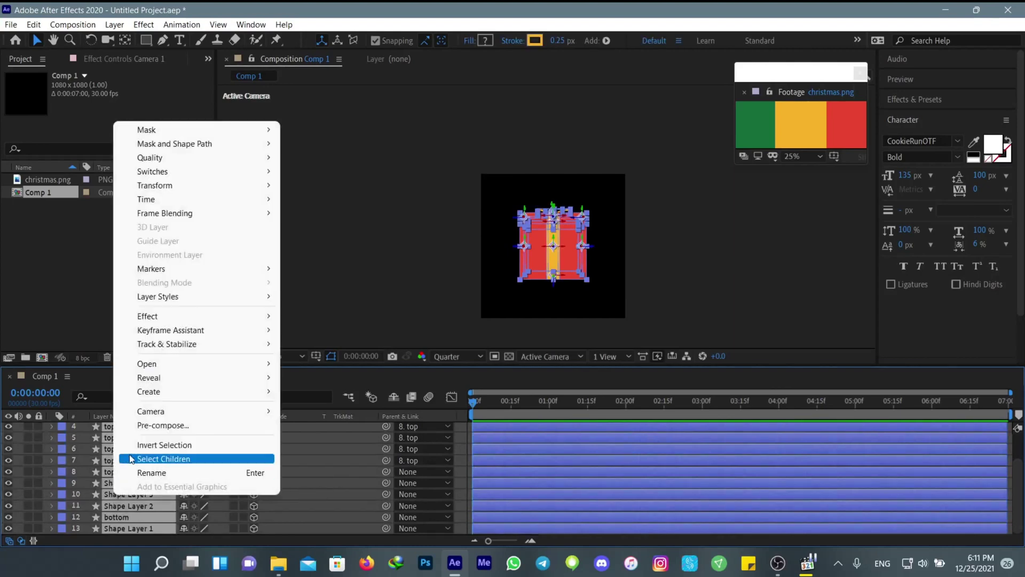
pyautogui.click(150, 426)
pyautogui.write('gift')
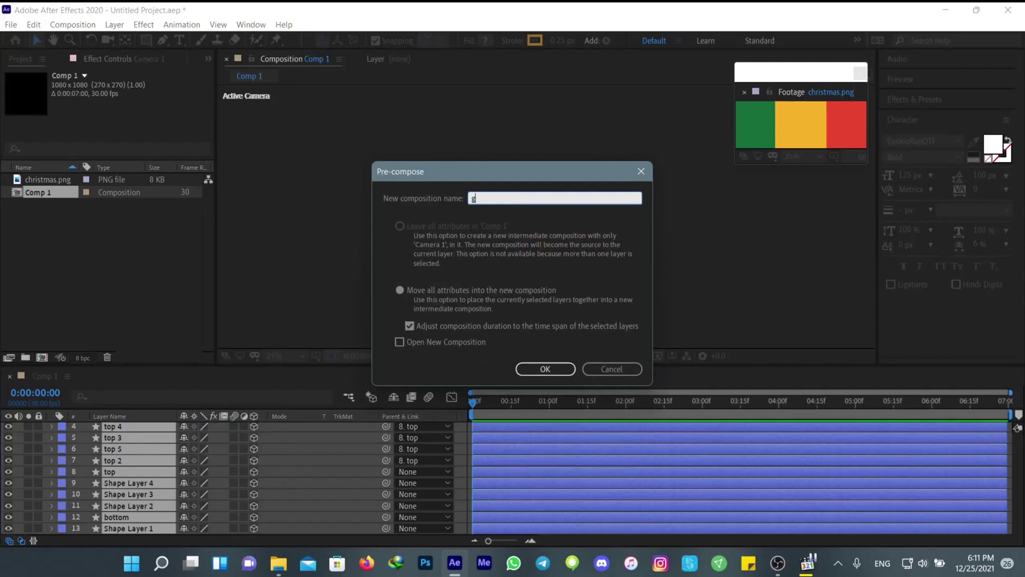
pyautogui.click(429, 295)
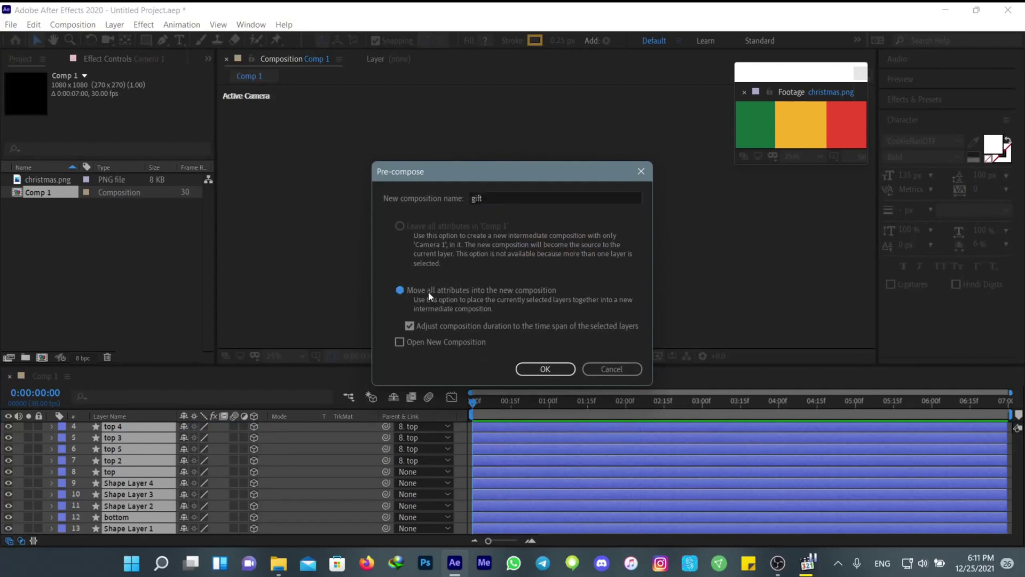
pyautogui.click(547, 371)
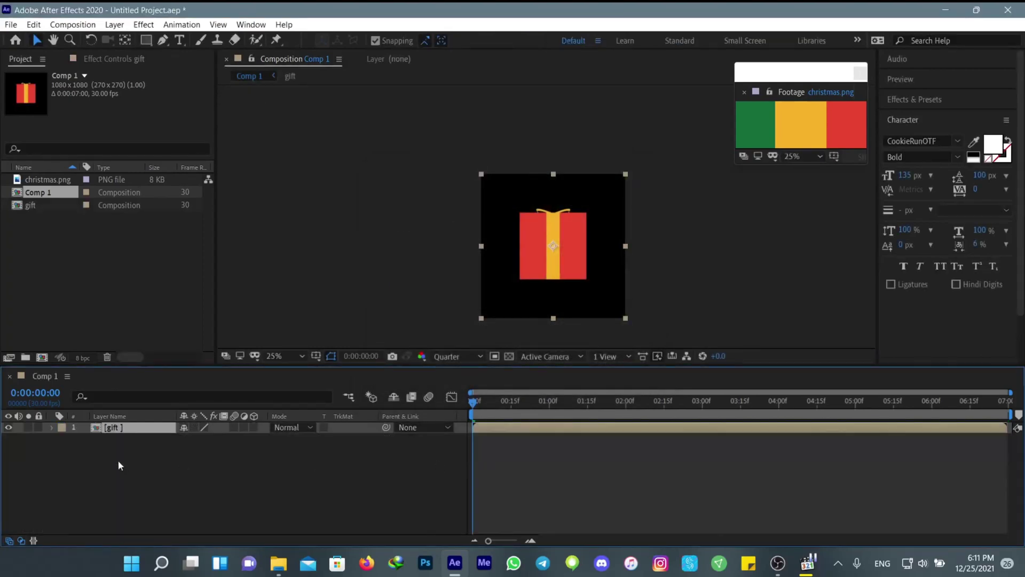
# - Enable Collapse Transformations and the 3D switch on the gift layer, and hide the layer Mode column
pyautogui.click(194, 428)
pyautogui.click(256, 427)
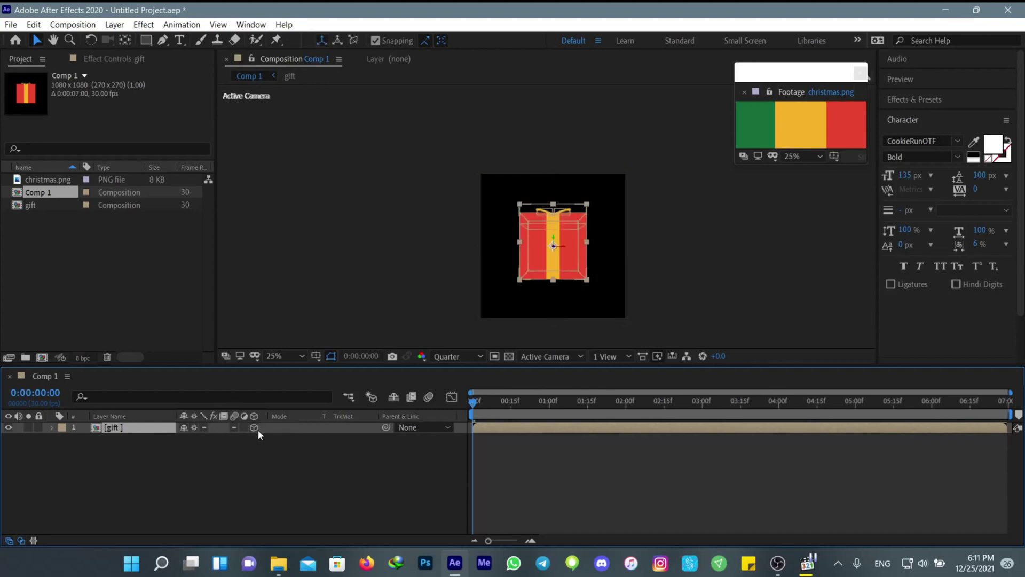
pyautogui.click(509, 450)
pyautogui.click(502, 433)
pyautogui.click(32, 540)
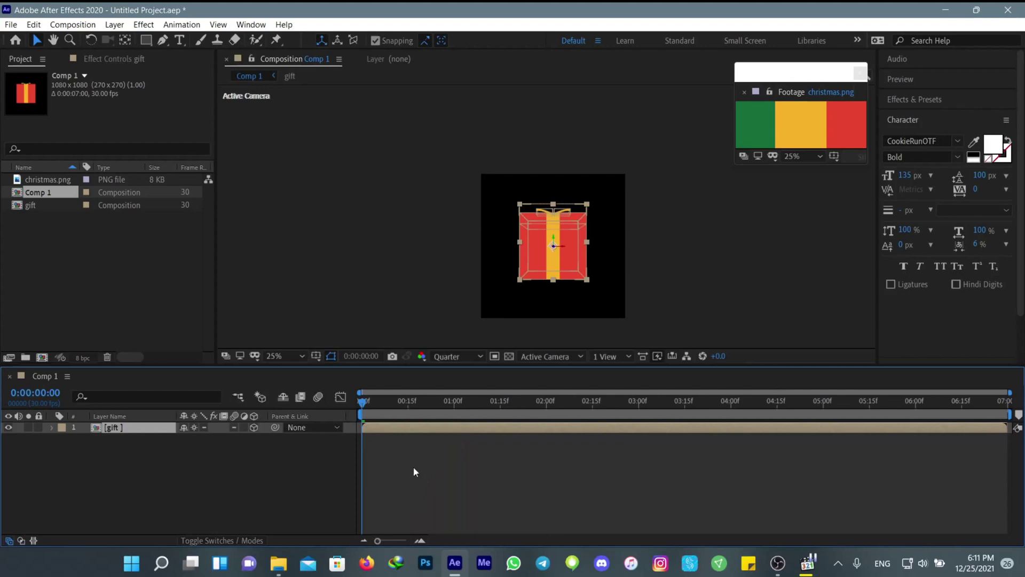
# - Reveal the gift layer's transform properties and set its anchor point to 540, 540, 250
pyautogui.press('r')
pyautogui.moveTo(184, 462); pyautogui.dragTo(234, 494)
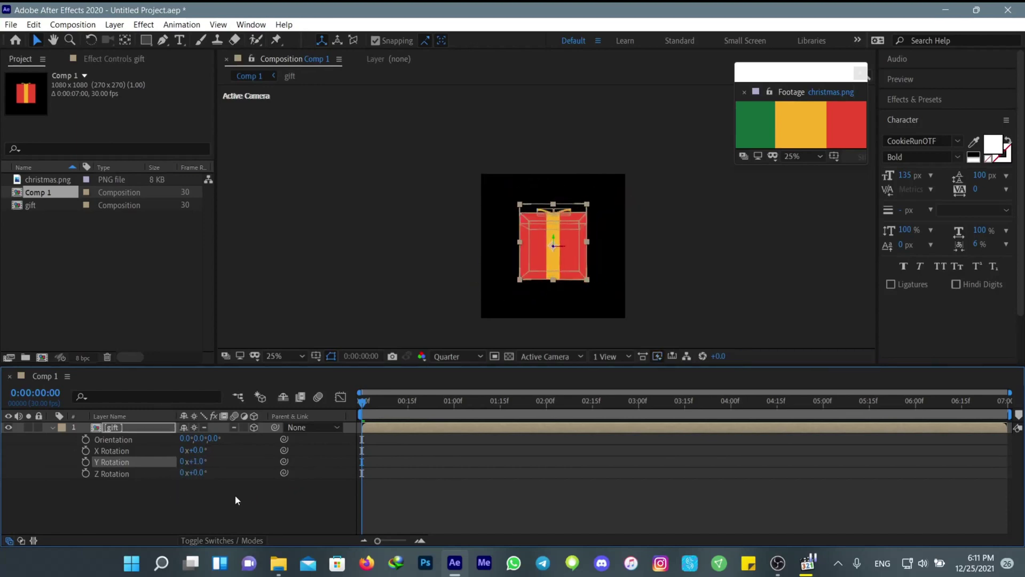
pyautogui.click(53, 428)
pyautogui.click(53, 428)
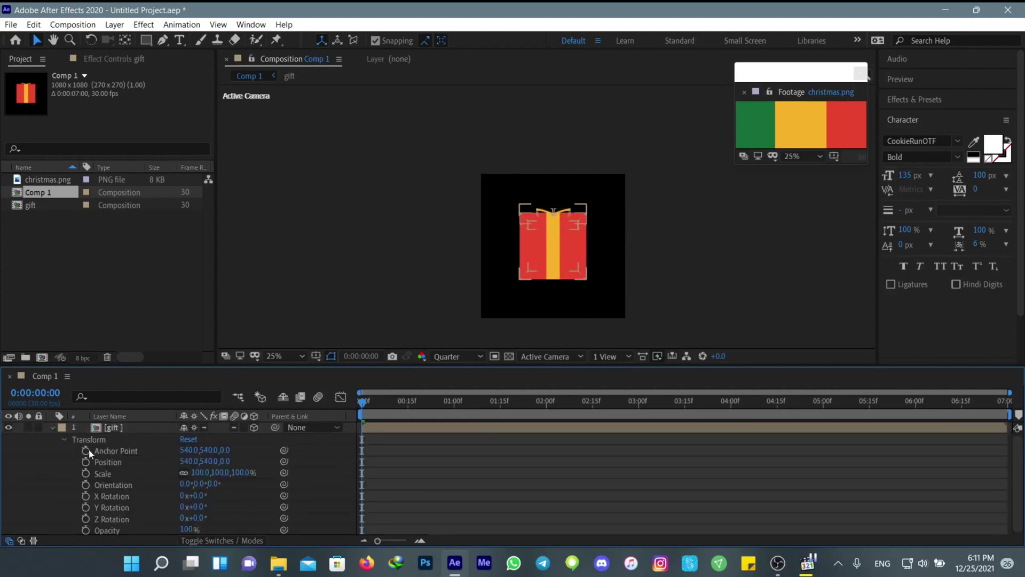
pyautogui.click(225, 451)
pyautogui.press('Return')
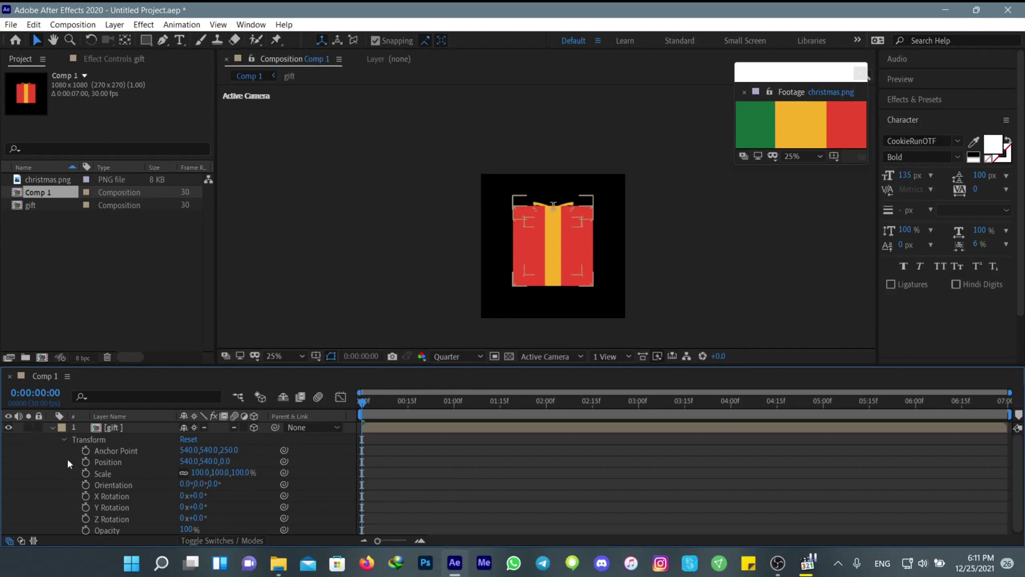
# - Keyframe the gift layer at the start of the timeline with Y Rotation -58° and Scale 153%
pyautogui.moveTo(197, 496); pyautogui.dragTo(219, 504)
pyautogui.hotkey('ctrl', 'z')
pyautogui.moveTo(195, 506); pyautogui.dragTo(158, 510)
pyautogui.click(85, 507)
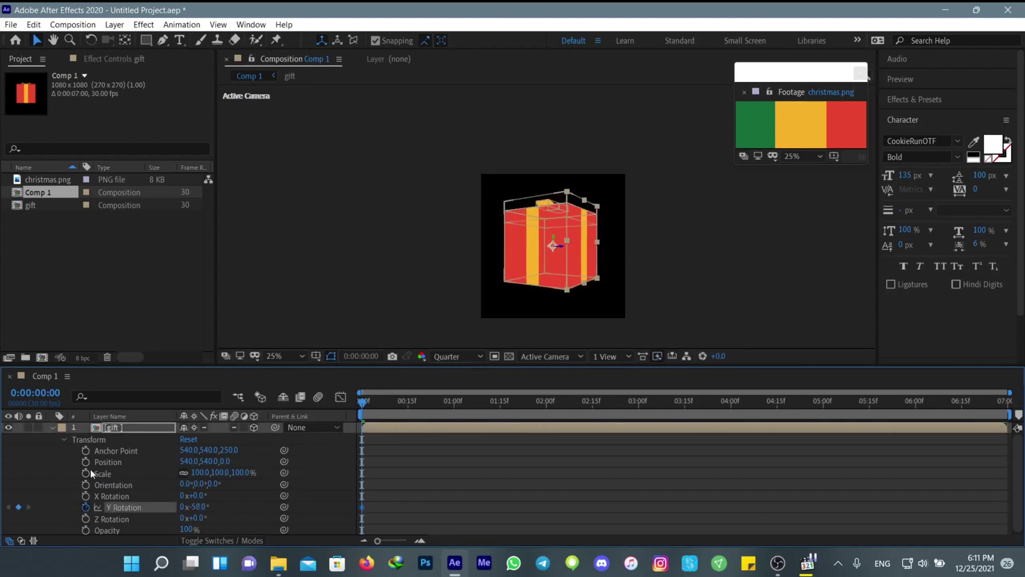
pyautogui.click(85, 473)
pyautogui.moveTo(202, 473); pyautogui.dragTo(225, 460)
# - At 0:00:02:01, keyframe the gift layer's Scale at 80% and its Y Rotation at 33°
pyautogui.moveTo(359, 402); pyautogui.dragTo(550, 436)
pyautogui.moveTo(194, 471); pyautogui.dragTo(160, 475)
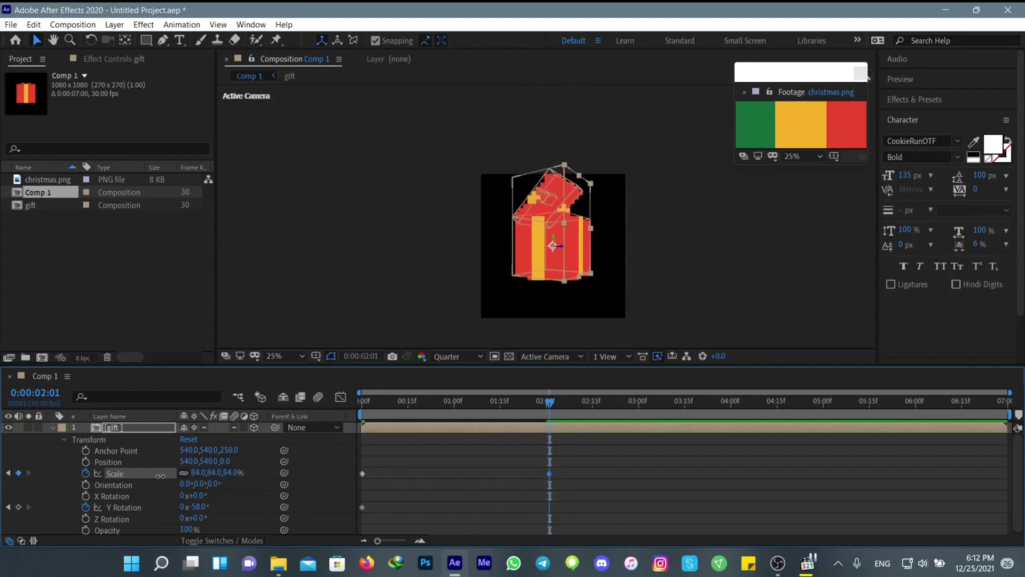
pyautogui.moveTo(191, 562)
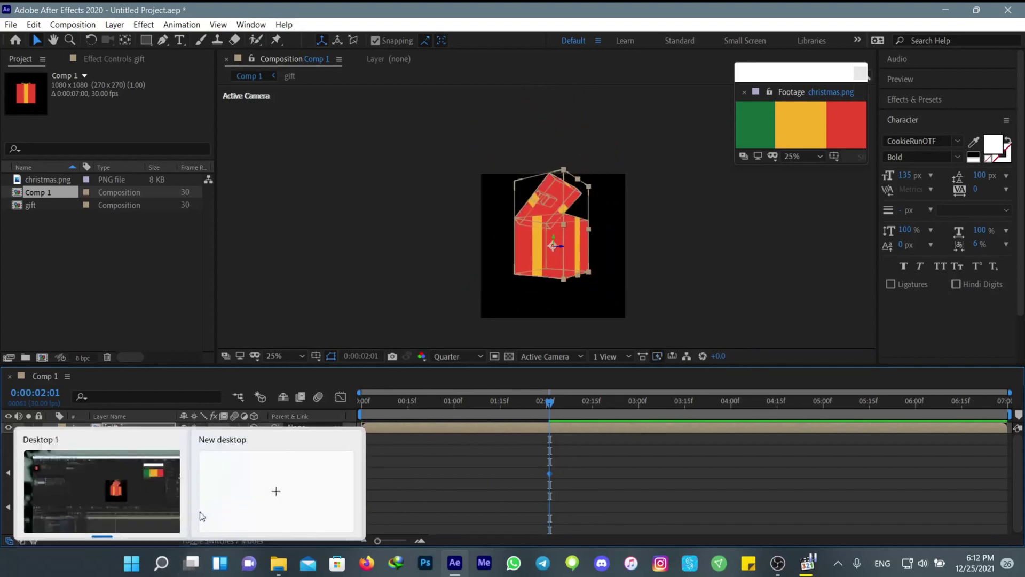
pyautogui.moveTo(200, 508); pyautogui.dragTo(195, 511)
pyautogui.click(203, 507)
pyautogui.write('6')
pyautogui.press('Return')
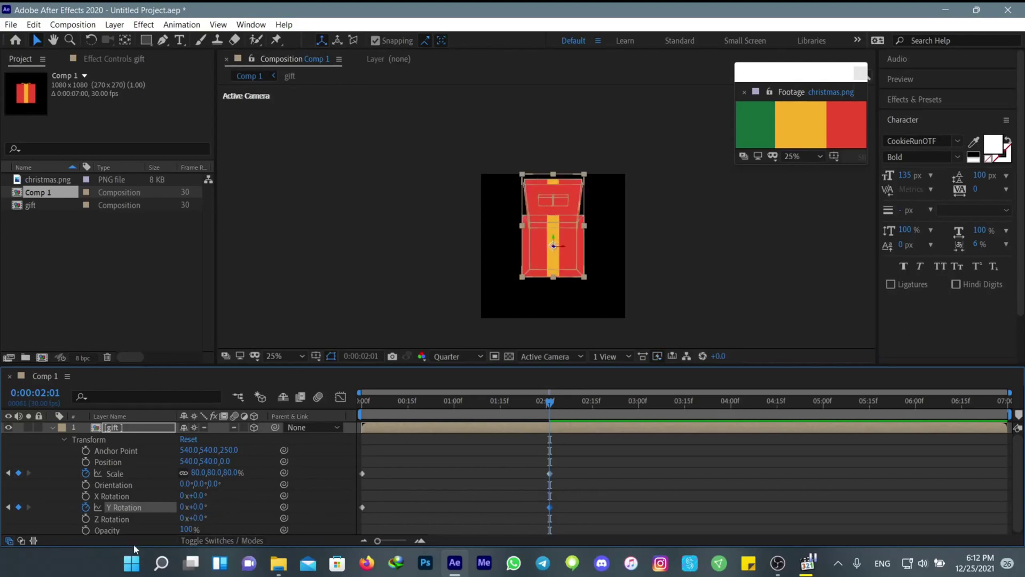
pyautogui.moveTo(206, 507); pyautogui.dragTo(440, 443)
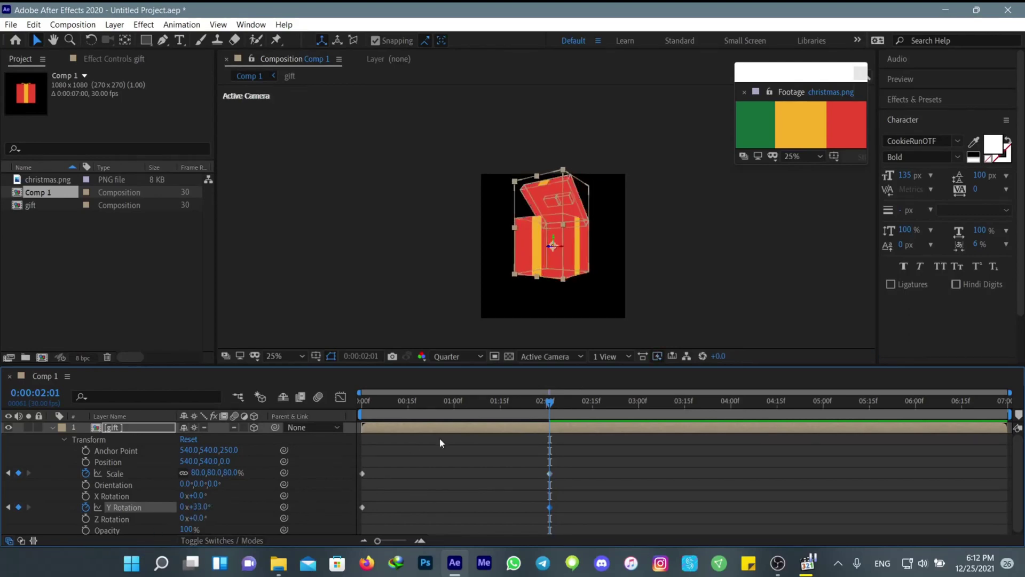
# - Keyframe the gift layer's Position at the start and set it to 540, 643, 0 at 0:00:02:01
pyautogui.press('Home')
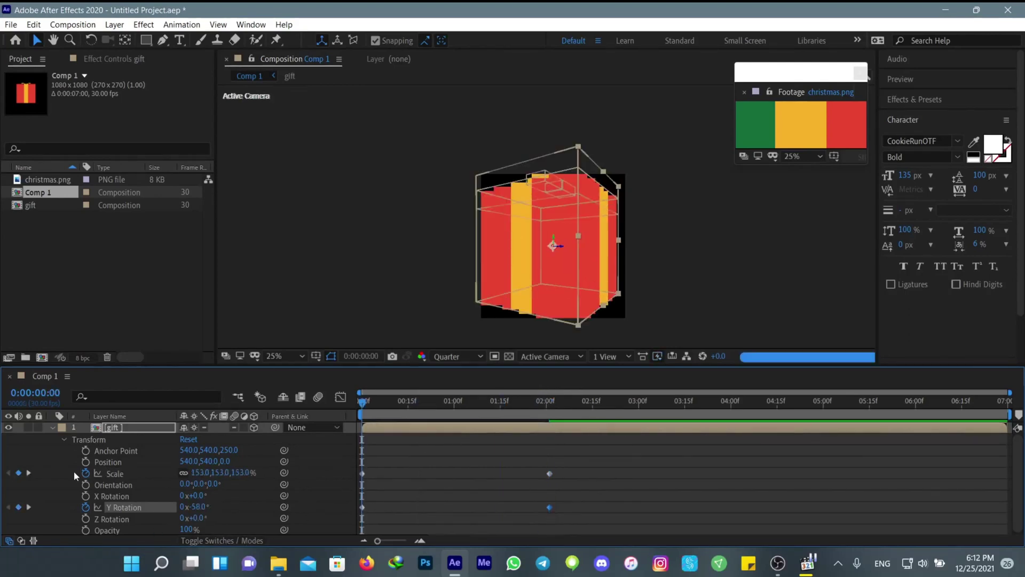
pyautogui.hotkey('alt', 'shift', 'p')
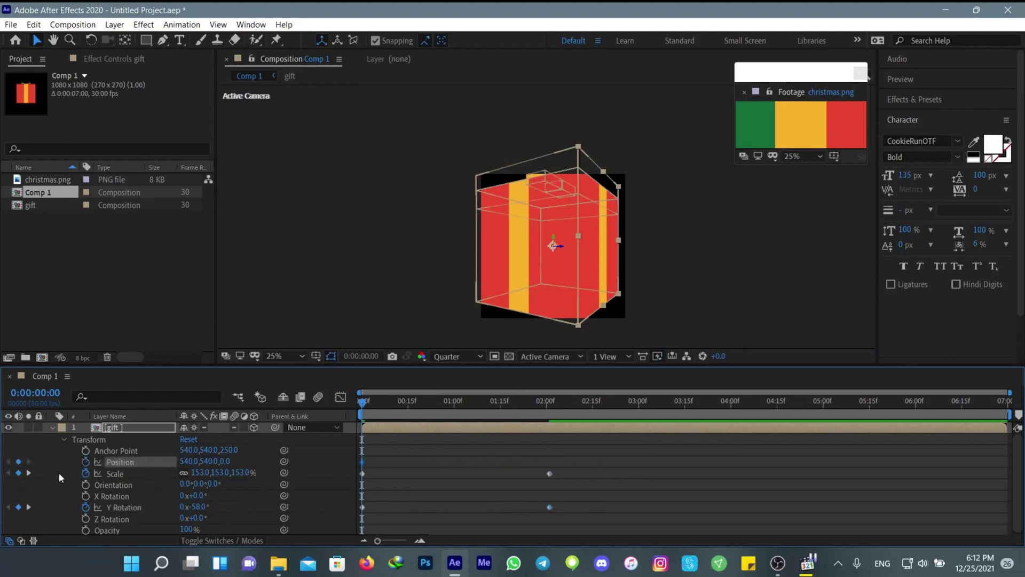
pyautogui.click(31, 472)
pyautogui.moveTo(209, 461); pyautogui.dragTo(275, 469)
# - Apply Easy Ease to all Position, Scale and Y Rotation keyframes of the gift layer
pyautogui.moveTo(571, 447); pyautogui.dragTo(358, 514)
pyautogui.rightClick(361, 474)
pyautogui.moveTo(434, 521)
pyautogui.click(575, 374)
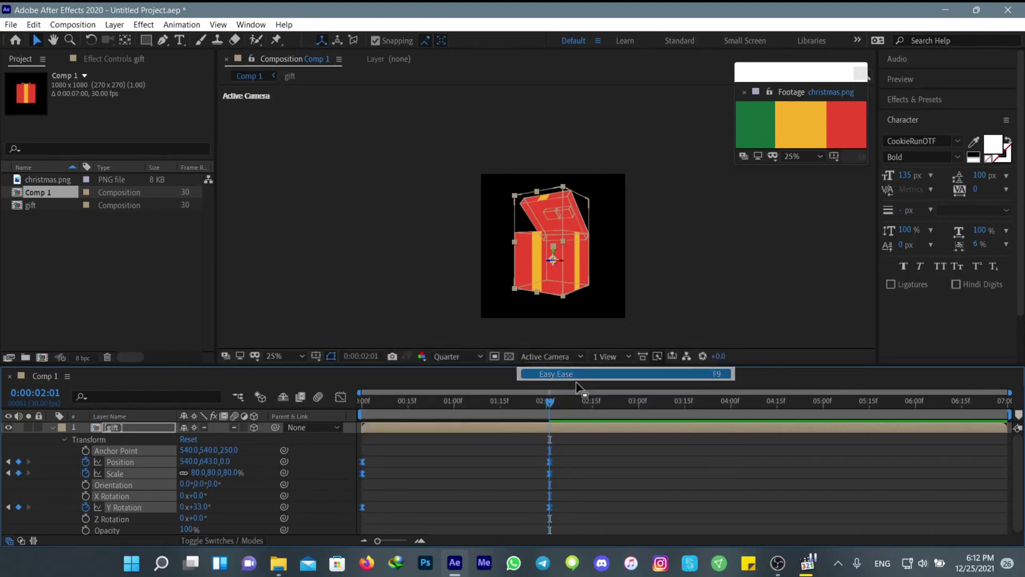
# - Reshape the gift layer's speed curves in the Graph Editor for a fast start and a long slowdown into the last keyframes
pyautogui.click(340, 397)
pyautogui.moveTo(424, 460); pyautogui.dragTo(370, 462)
pyautogui.moveTo(518, 461); pyautogui.dragTo(480, 461)
pyautogui.press('Home')
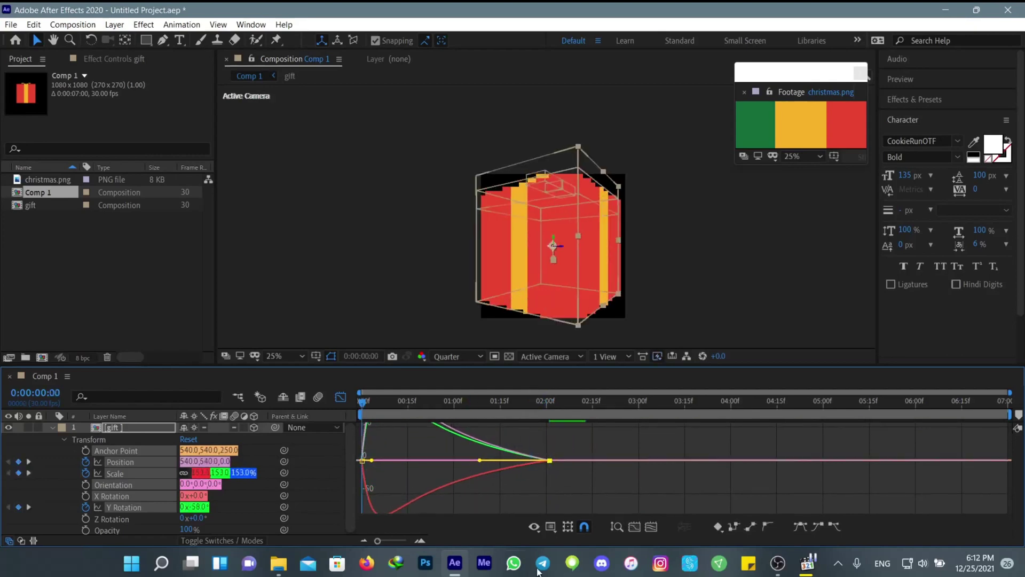
pyautogui.click(534, 527)
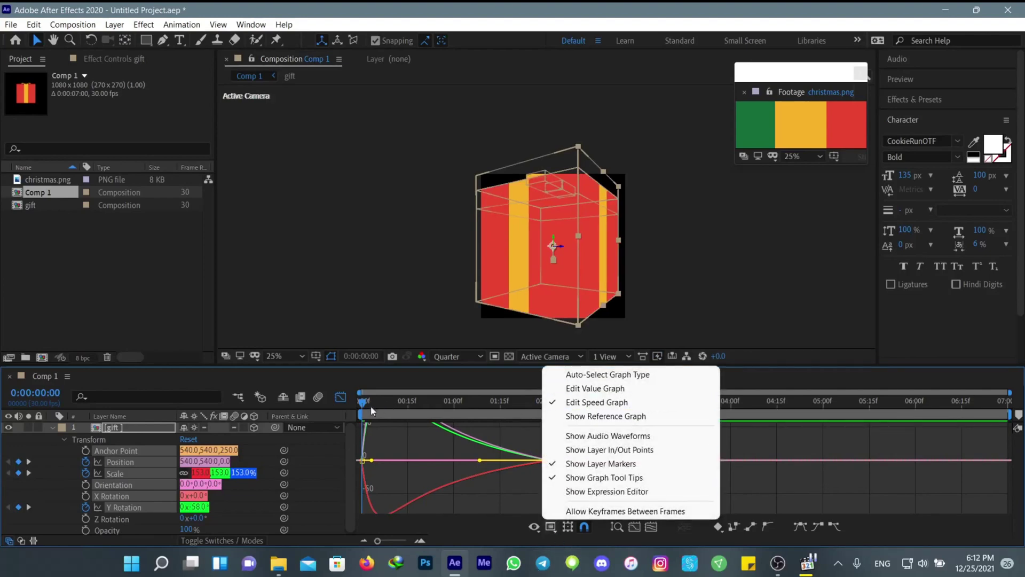
pyautogui.click(341, 399)
pyautogui.click(419, 483)
# - Play the gift box animation in Comp 1 to check its motion and timing
pyautogui.press('space')
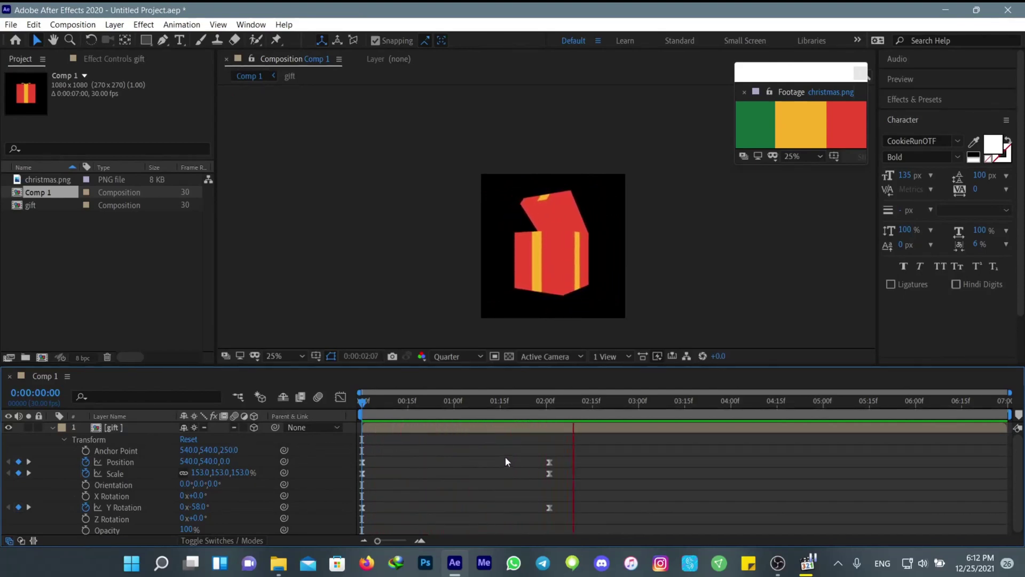
pyautogui.moveTo(600, 415); pyautogui.dragTo(393, 463)
pyautogui.press('space')
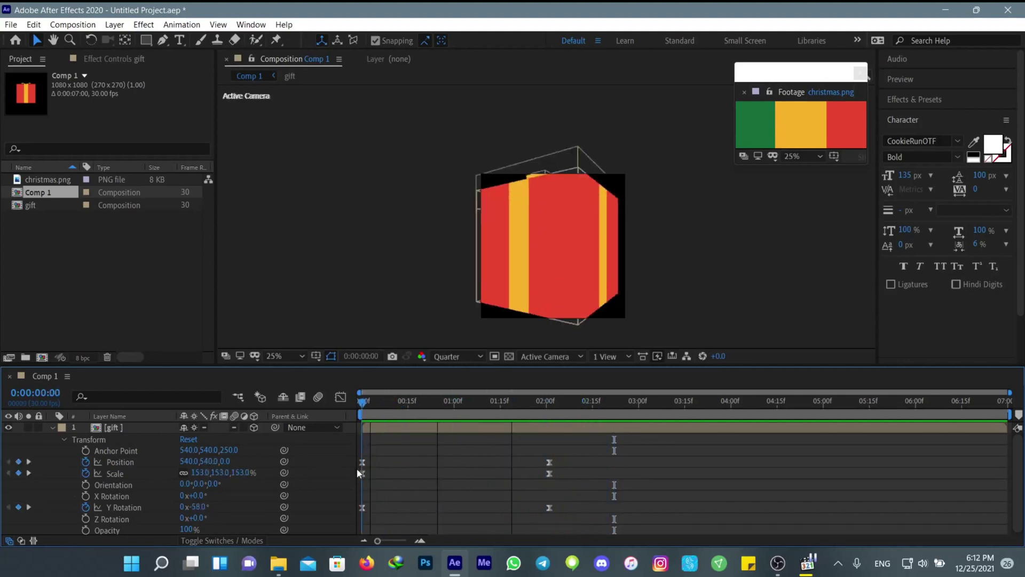
pyautogui.press('space')
# - In the gift composition, shift both X Rotation keyframes of the top layer so the first falls at 0:00:01:18, and preview
pyautogui.doubleClick(444, 428)
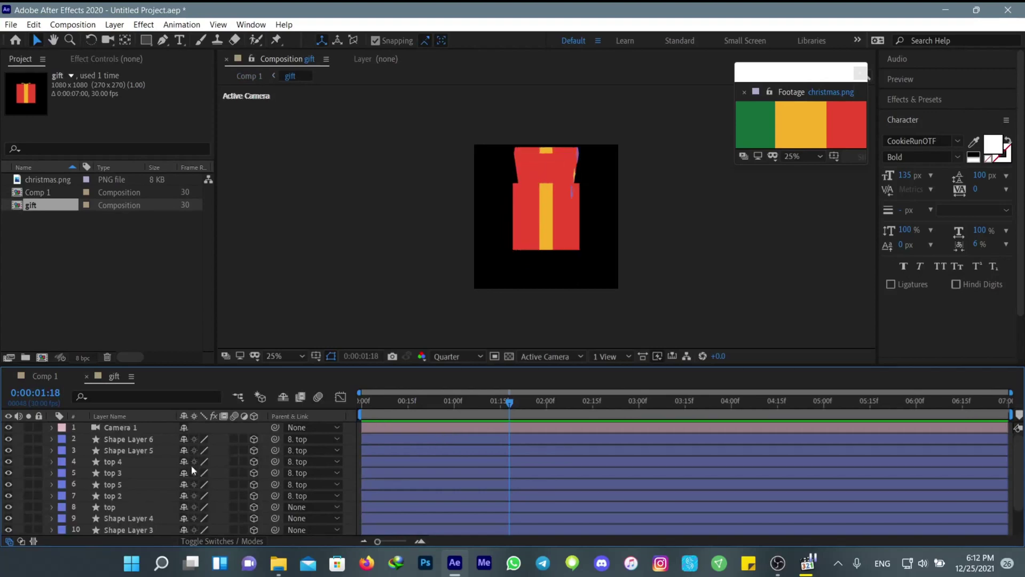
pyautogui.click(163, 507)
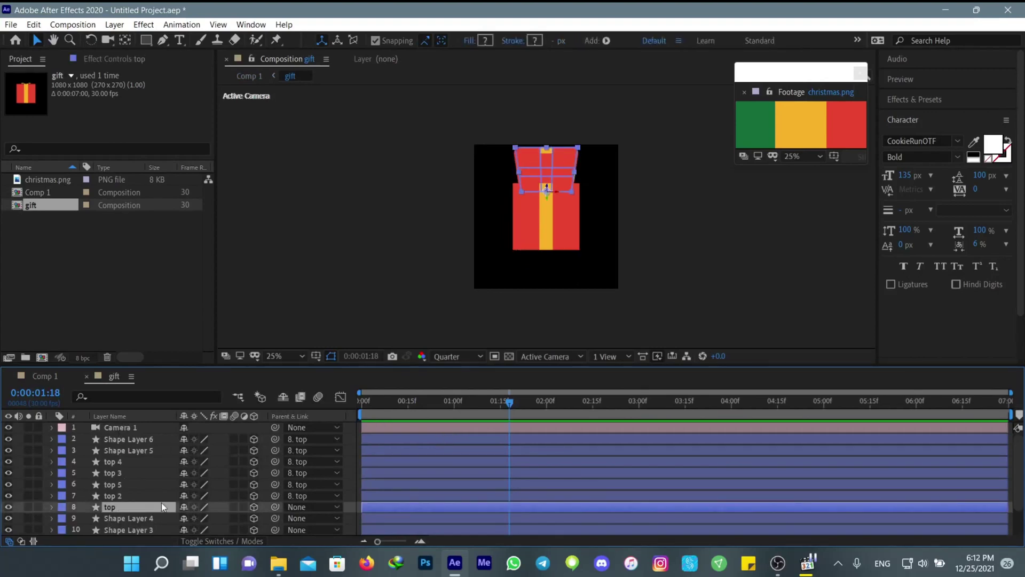
pyautogui.press('u')
pyautogui.moveTo(559, 481); pyautogui.dragTo(511, 500)
pyautogui.press('Home')
pyautogui.press('space')
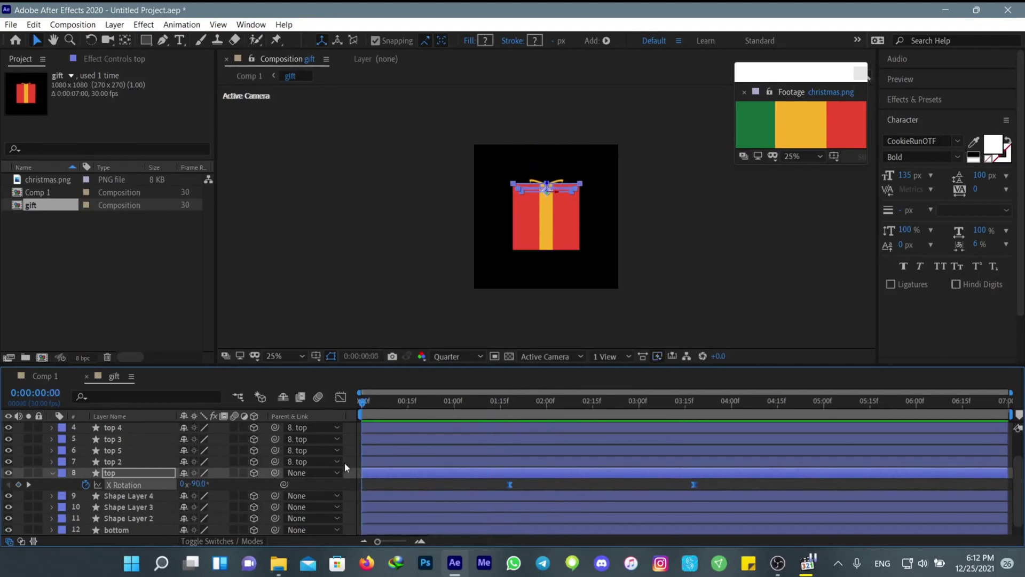
# - Return to Comp 1 and play the gift animation from the start to check when the lid opens
pyautogui.click(53, 376)
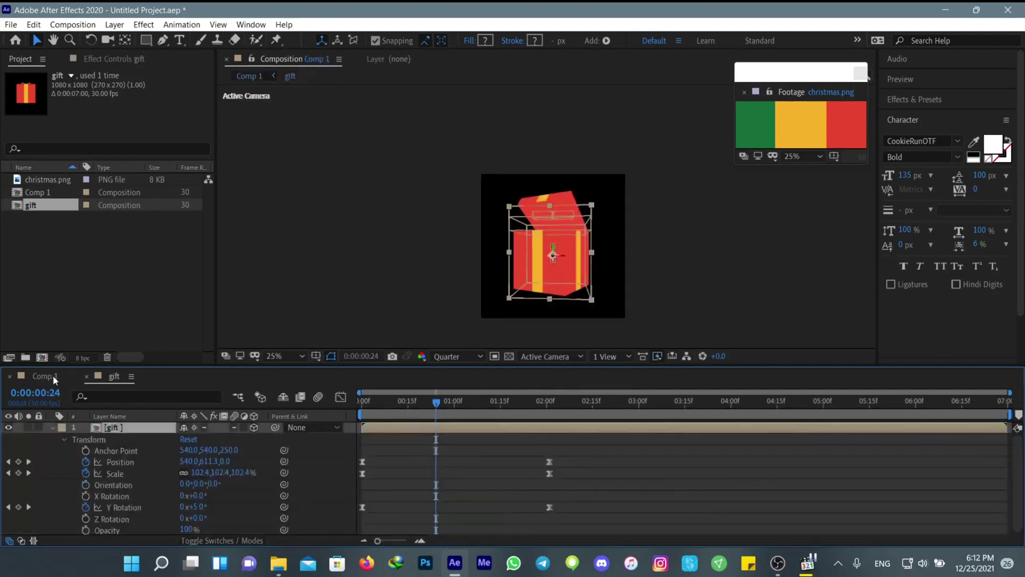
pyautogui.press('space')
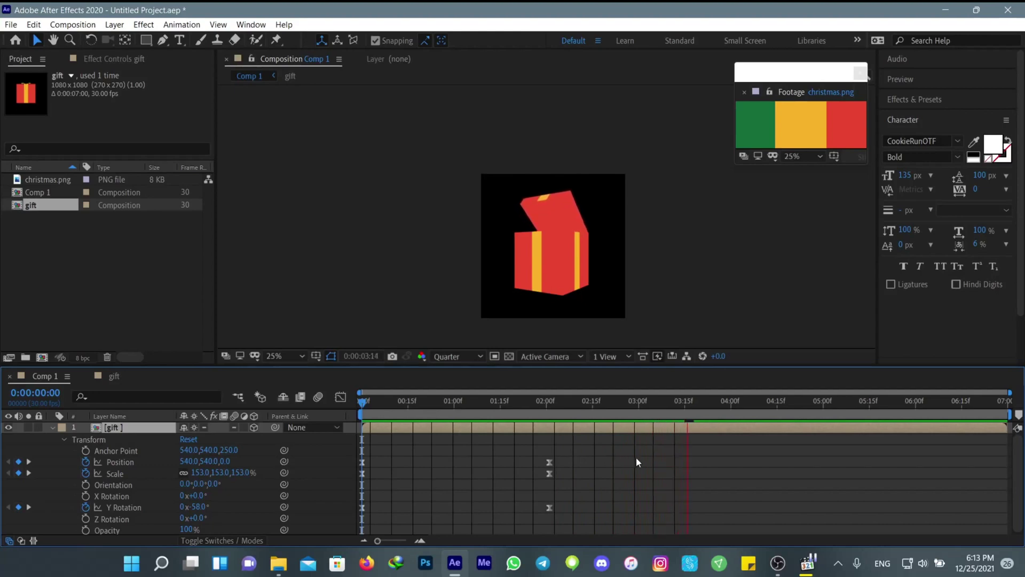
pyautogui.press('space')
pyautogui.press('Home')
pyautogui.press('space')
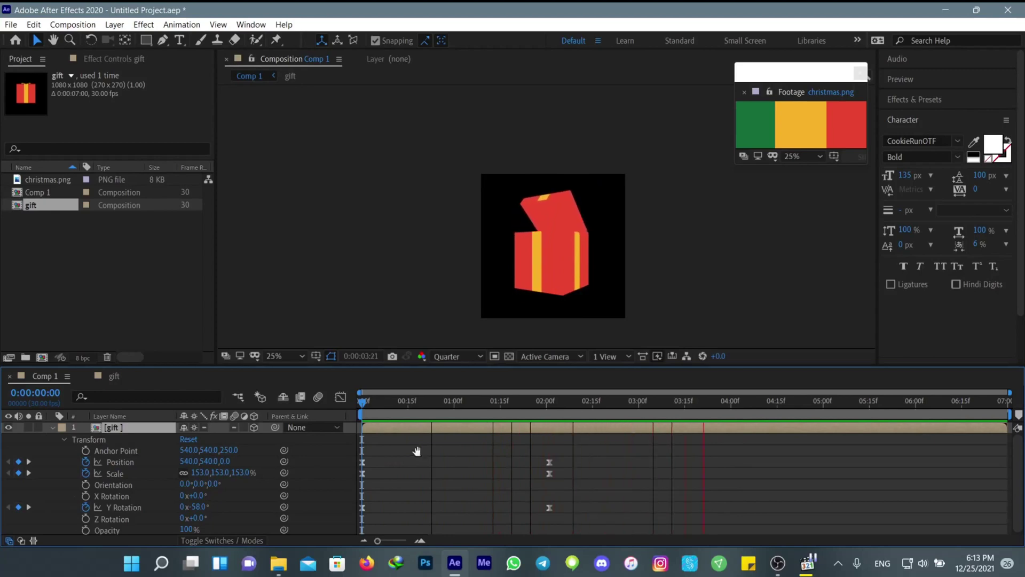
pyautogui.click(489, 457)
# - Add a white parallel light with 100% intensity and 150% shadow darkness to Comp 1, and move it beyond the frame's lower-right corner
pyautogui.click(52, 428)
pyautogui.moveTo(711, 408); pyautogui.dragTo(356, 449)
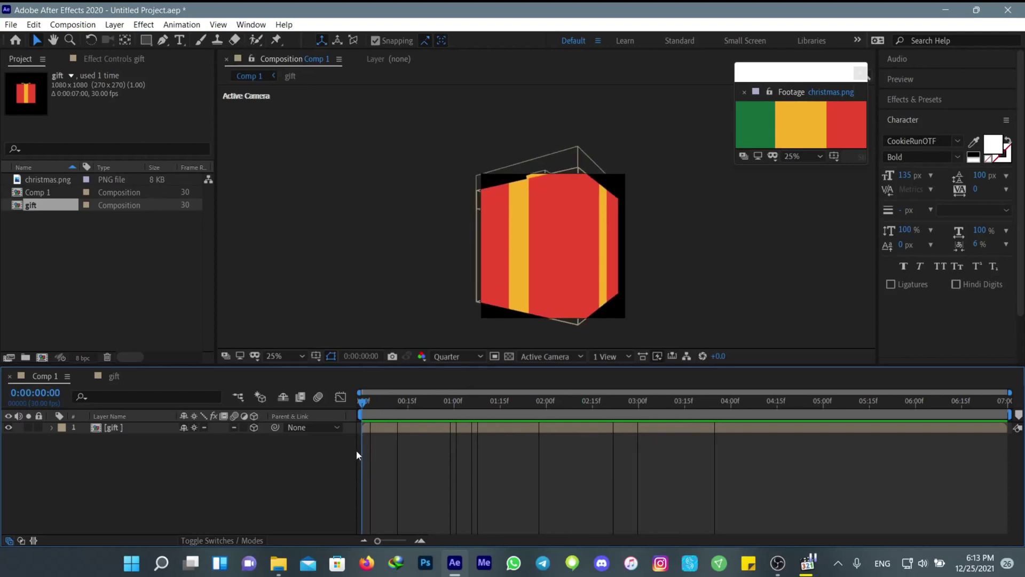
pyautogui.click(114, 25)
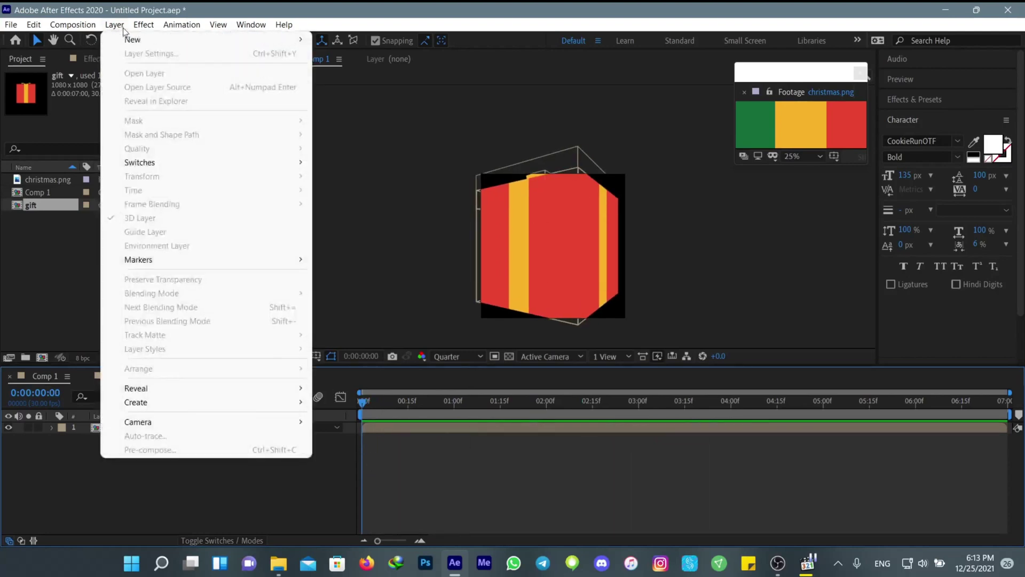
pyautogui.moveTo(130, 41)
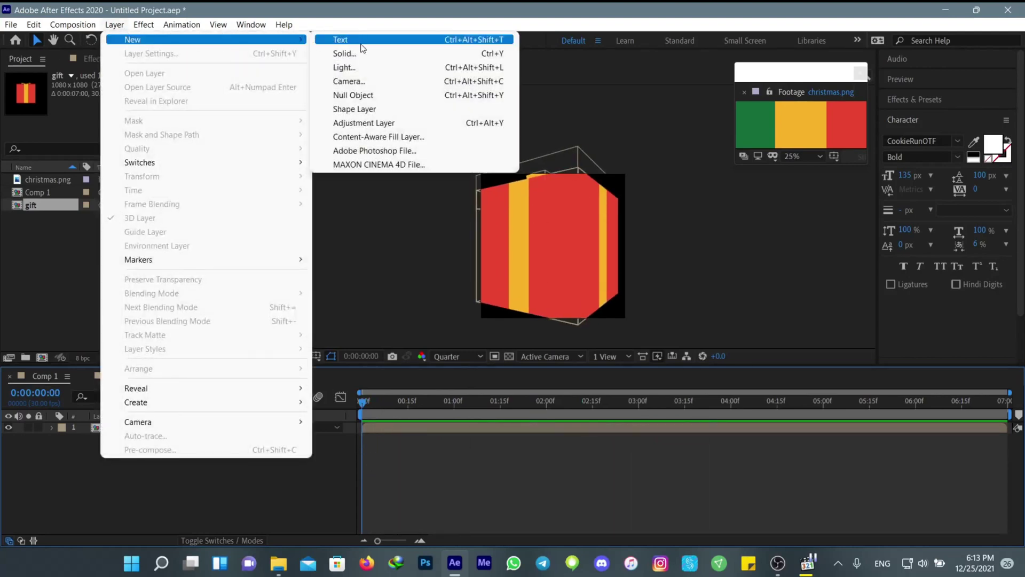
pyautogui.click(344, 68)
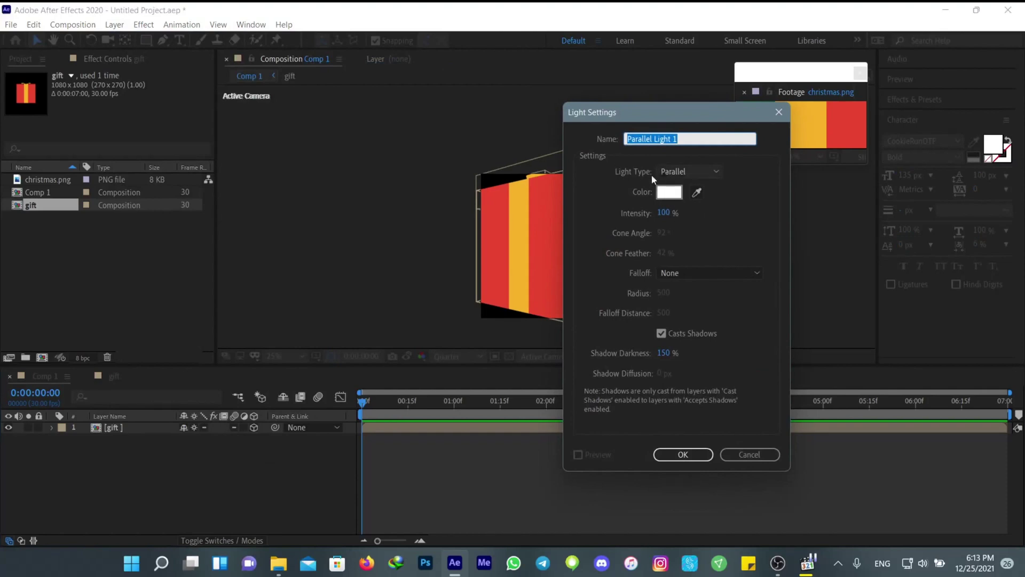
pyautogui.click(694, 453)
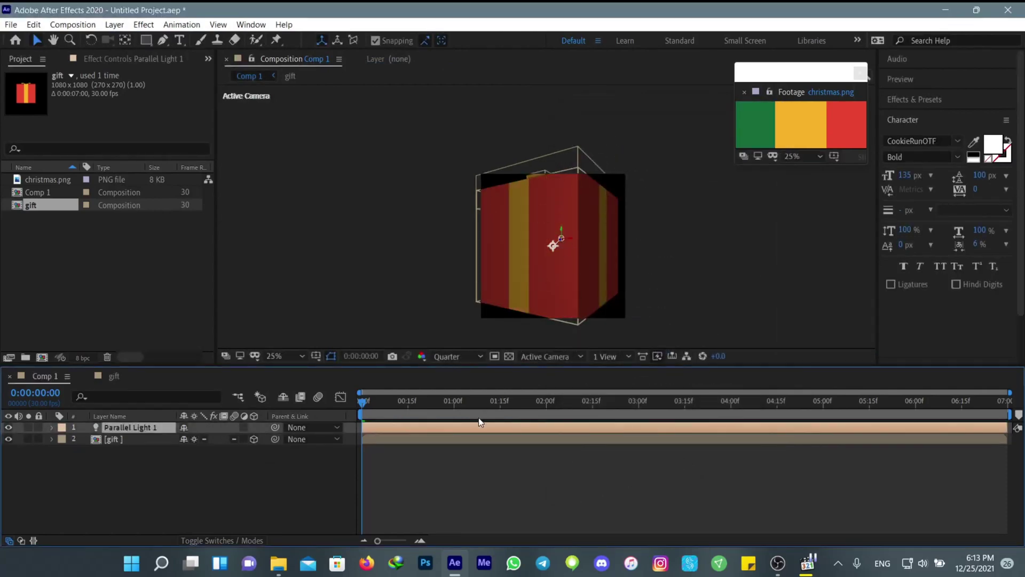
pyautogui.moveTo(564, 238); pyautogui.dragTo(670, 346)
pyautogui.click(449, 507)
# - Add a second white parallel light with 100% intensity at its default position, and preview the lit gift box animation
pyautogui.rightClick(416, 471)
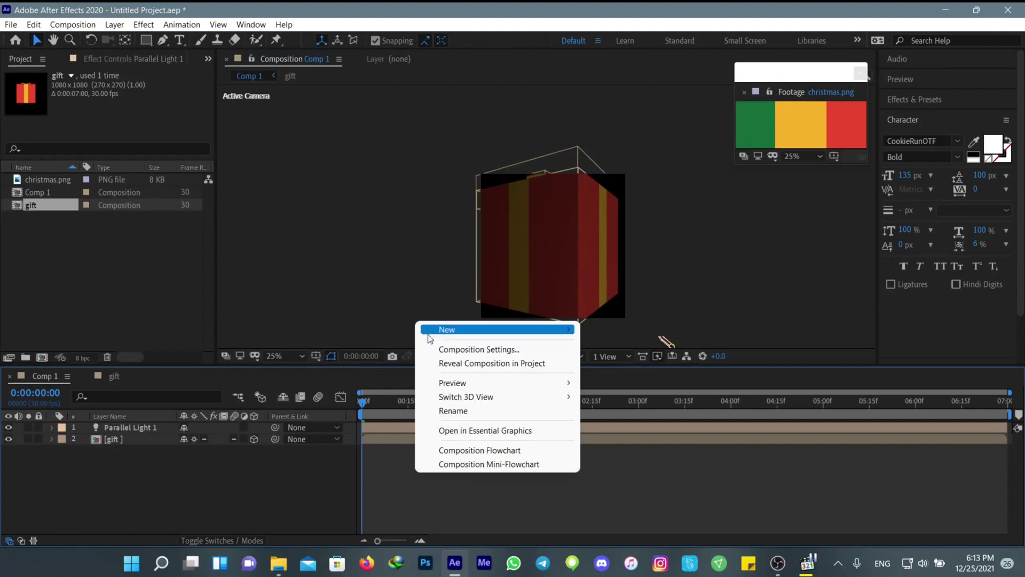
pyautogui.moveTo(448, 330)
pyautogui.click(638, 377)
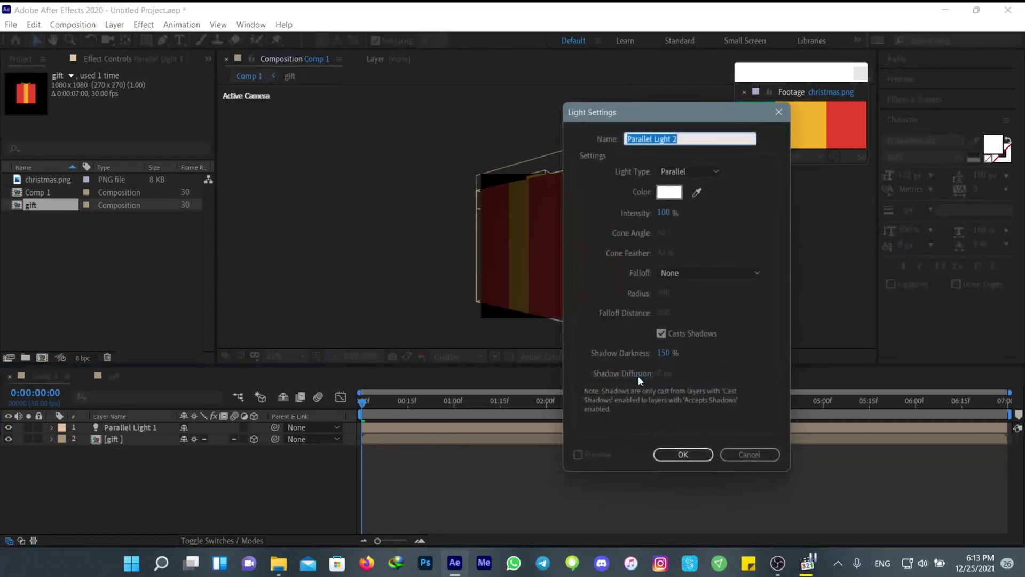
pyautogui.click(676, 457)
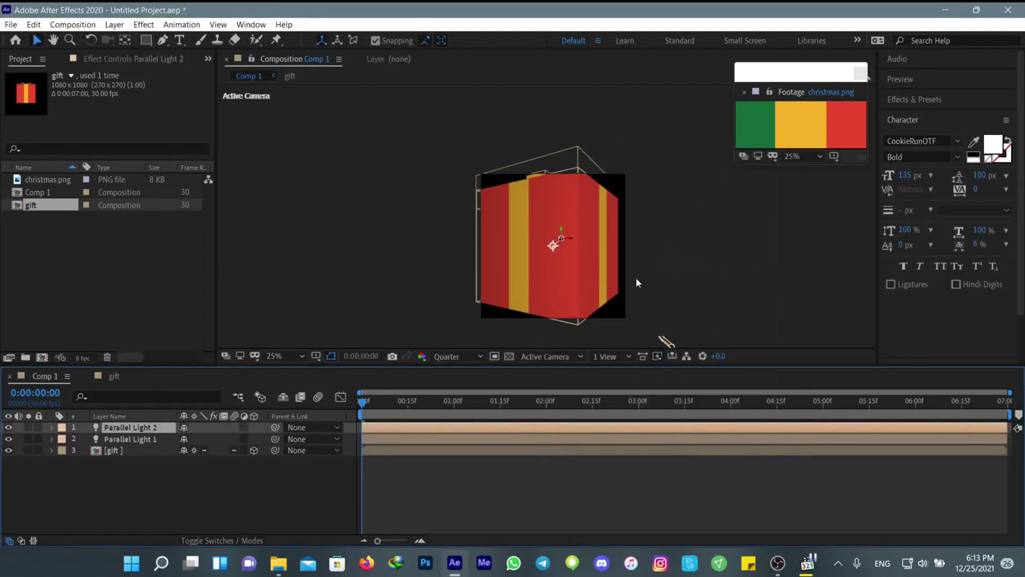
pyautogui.press('space')
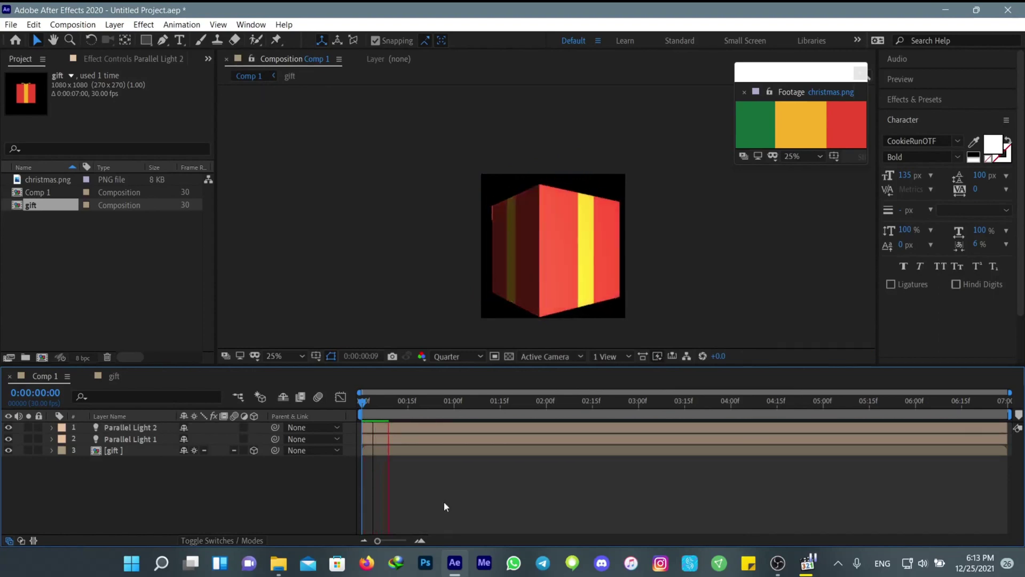